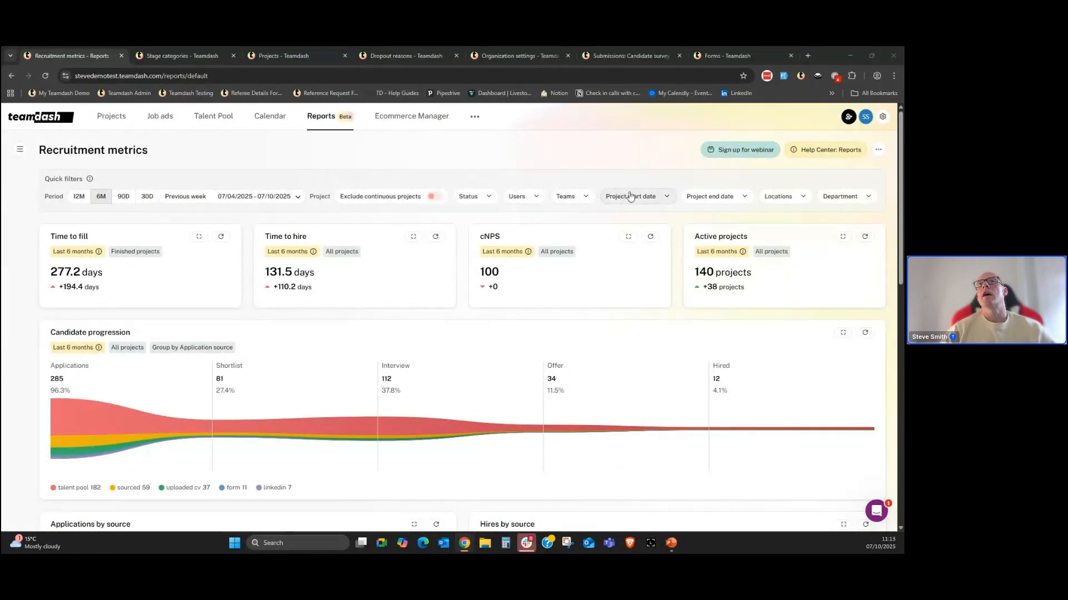
# Step: Filter the Recruitment metrics report to the Sales department
pyautogui.click(867, 198)
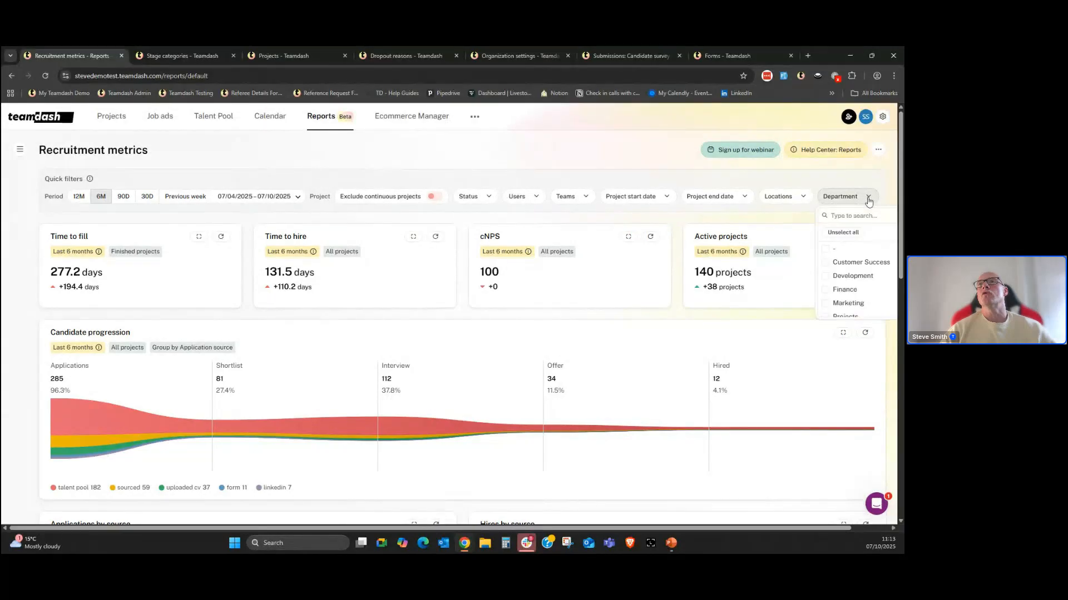
pyautogui.scroll(-1, 854, 291)
pyautogui.click(851, 289)
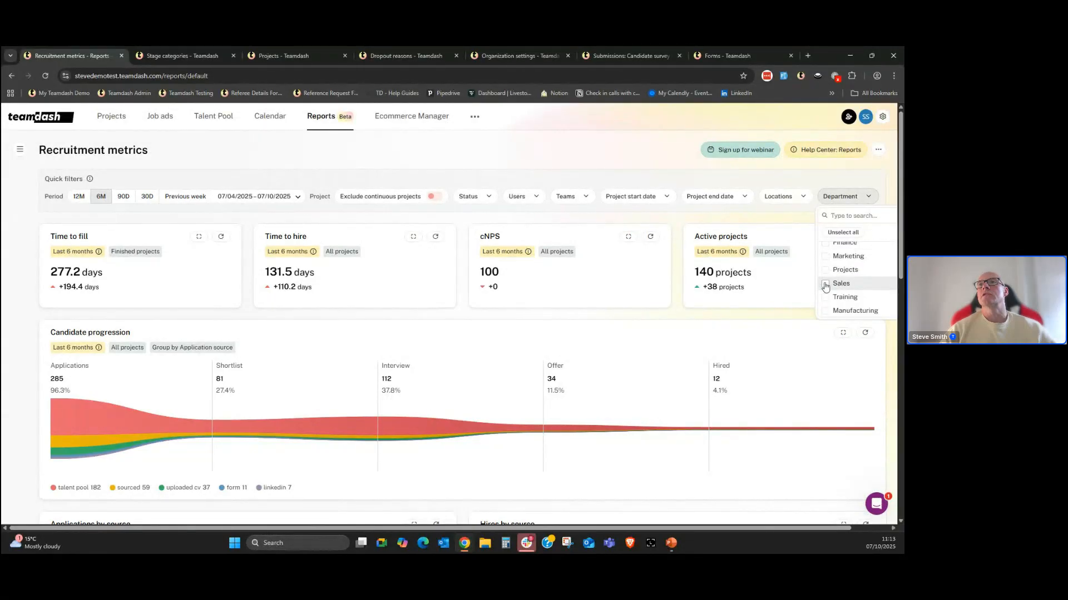
pyautogui.click(518, 157)
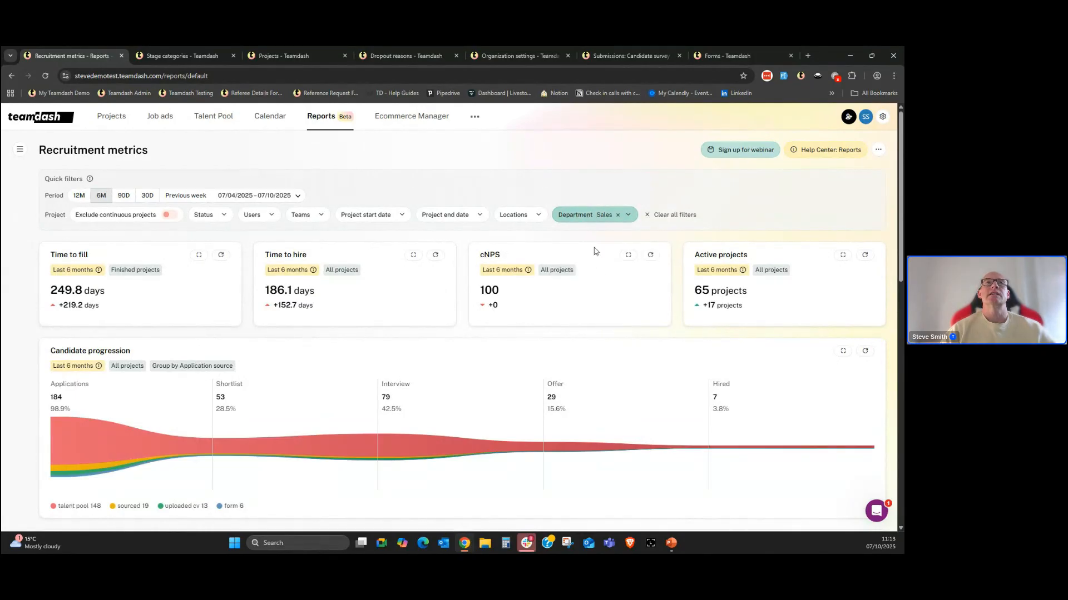
# Step: Look over the filtered widgets, and remove the Sales department filter from the report
pyautogui.scroll(-2, 600, 282)
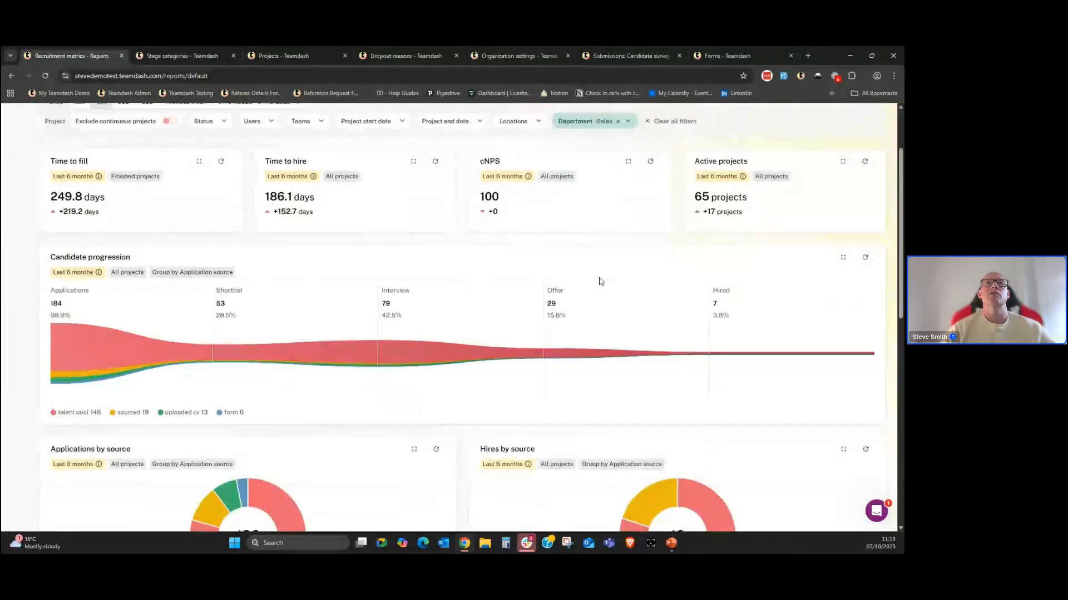
pyautogui.scroll(2, 600, 281)
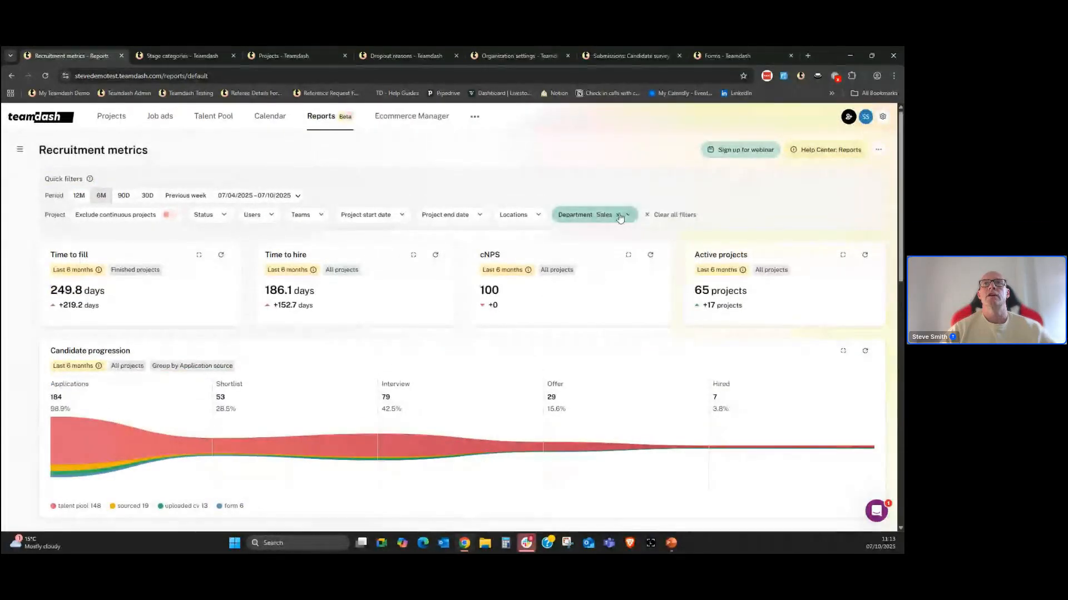
pyautogui.click(617, 215)
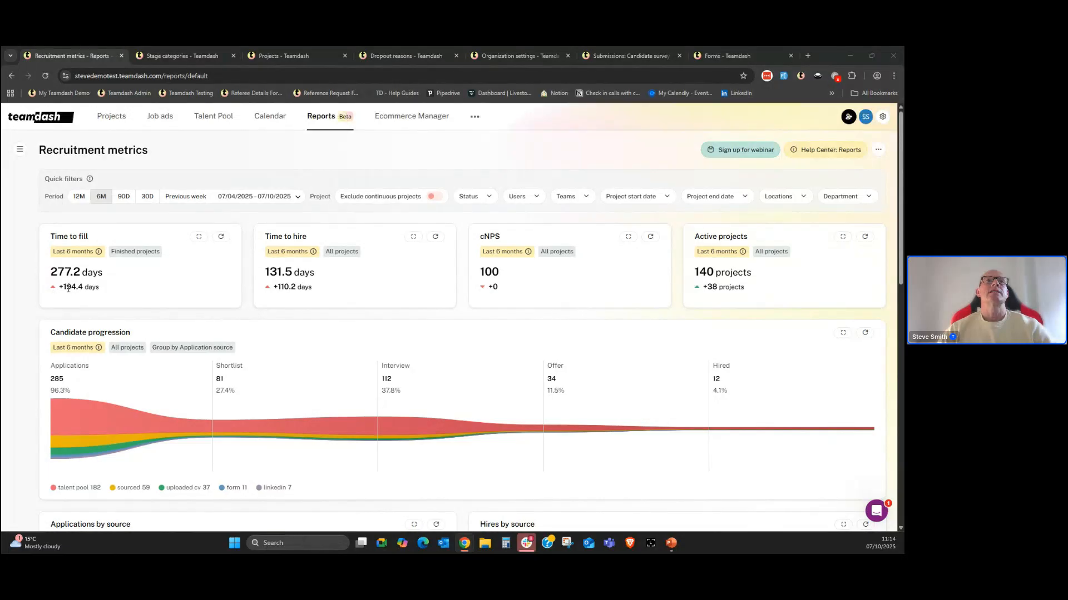
# Step: Open the Time to fill project breakdown and sort it by time to fill, longest first
pyautogui.moveTo(66, 253)
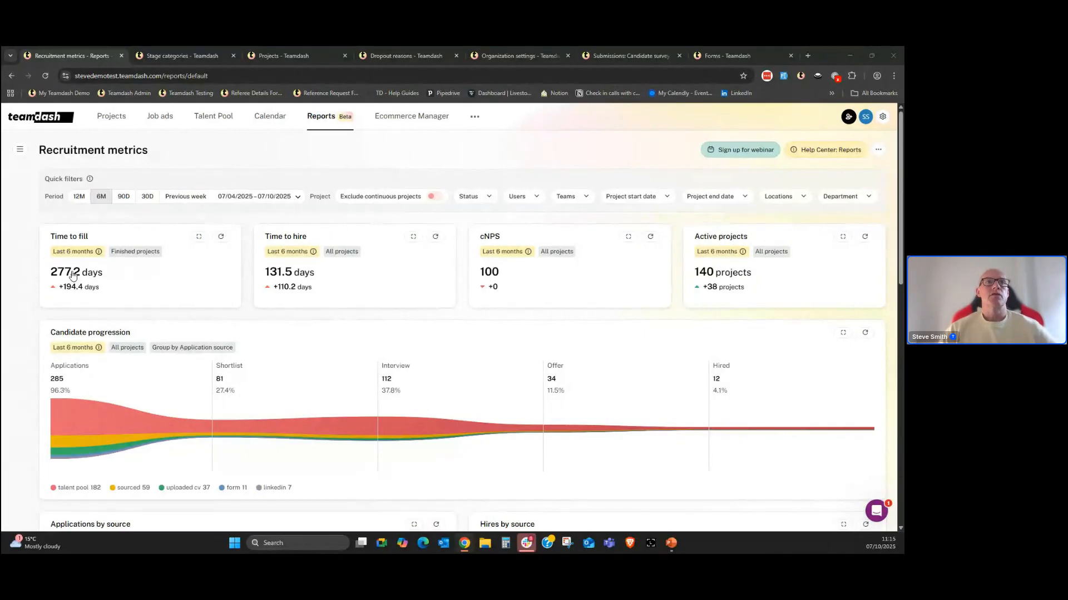
pyautogui.click(72, 275)
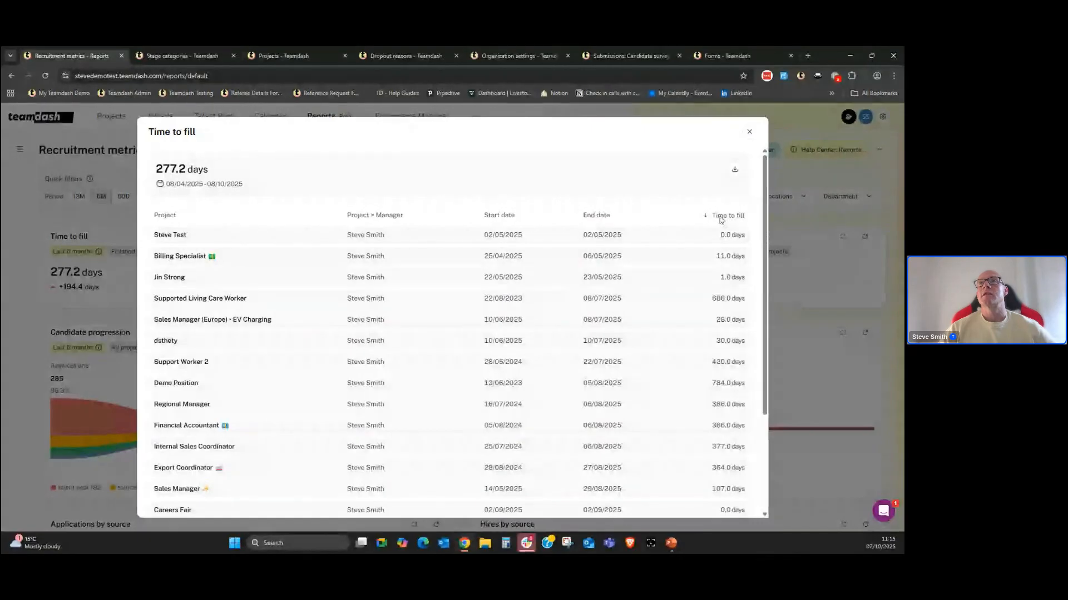
pyautogui.click(721, 218)
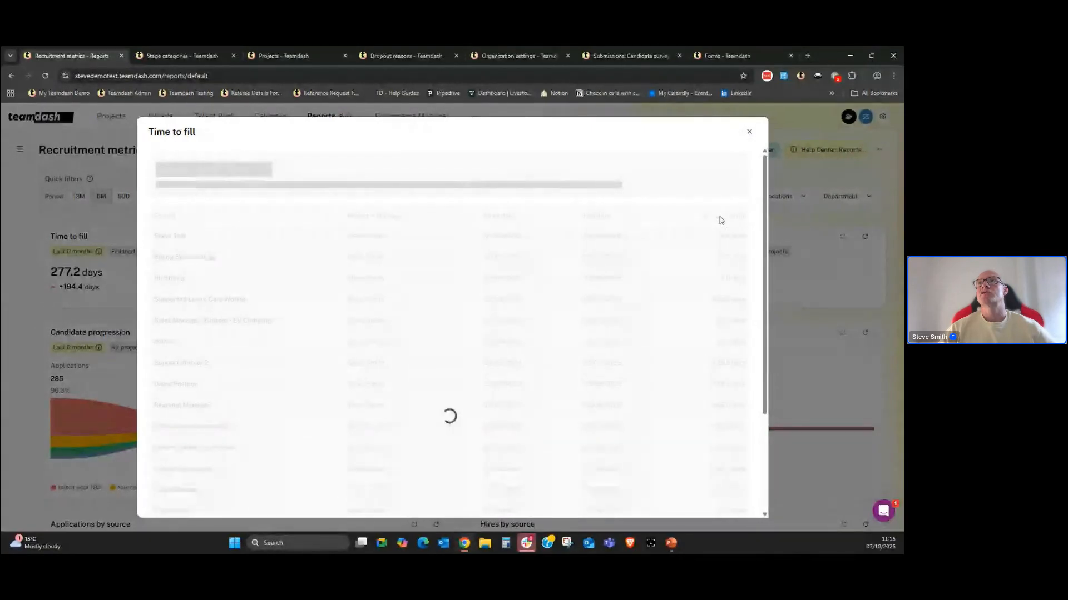
pyautogui.click(720, 219)
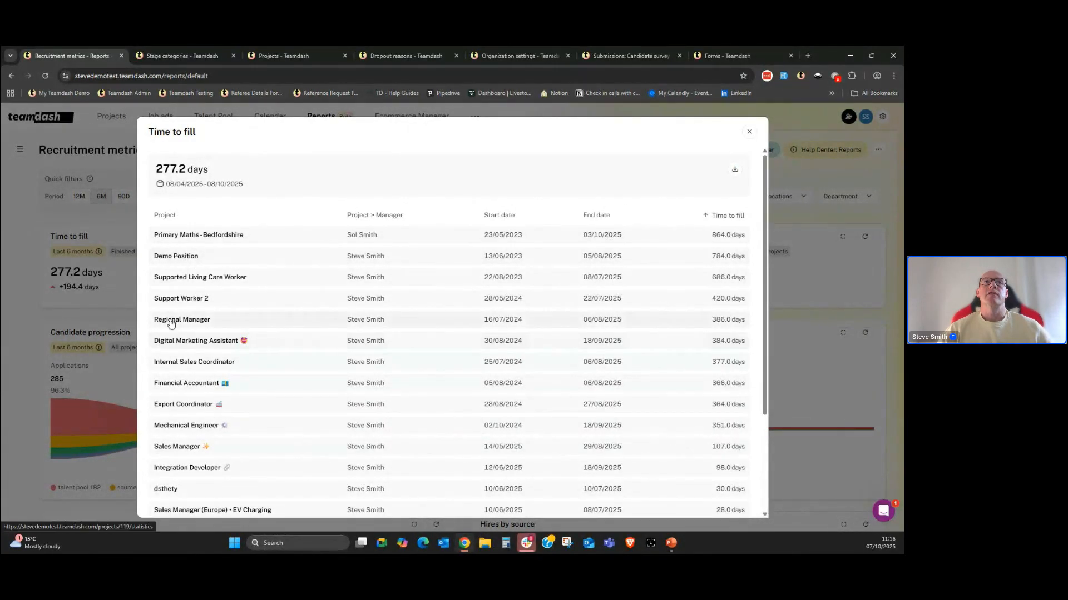
# Step: Open the Regional Manager project's statistics and show Average time in stage as the project statistics values
pyautogui.click(200, 319)
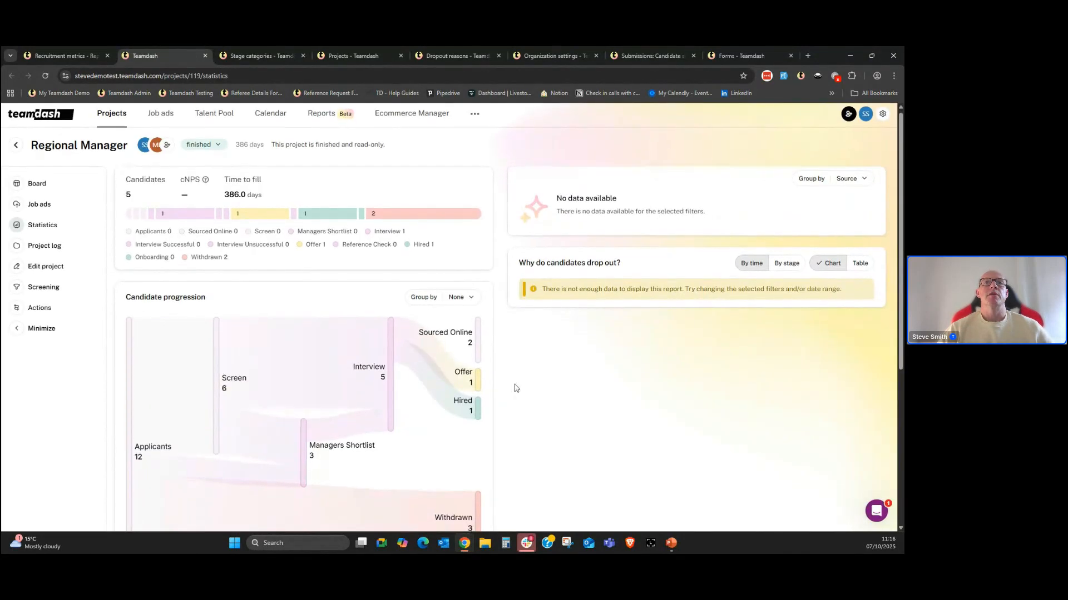
pyautogui.scroll(-5, 509, 388)
pyautogui.click(444, 400)
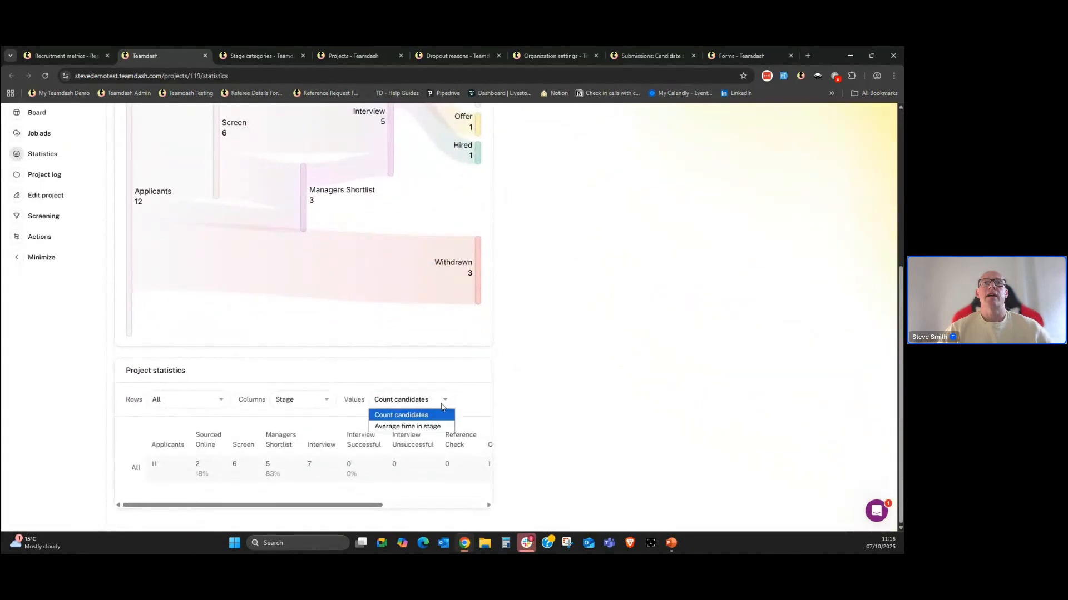
pyautogui.click(411, 426)
pyautogui.scroll(-1, 300, 512)
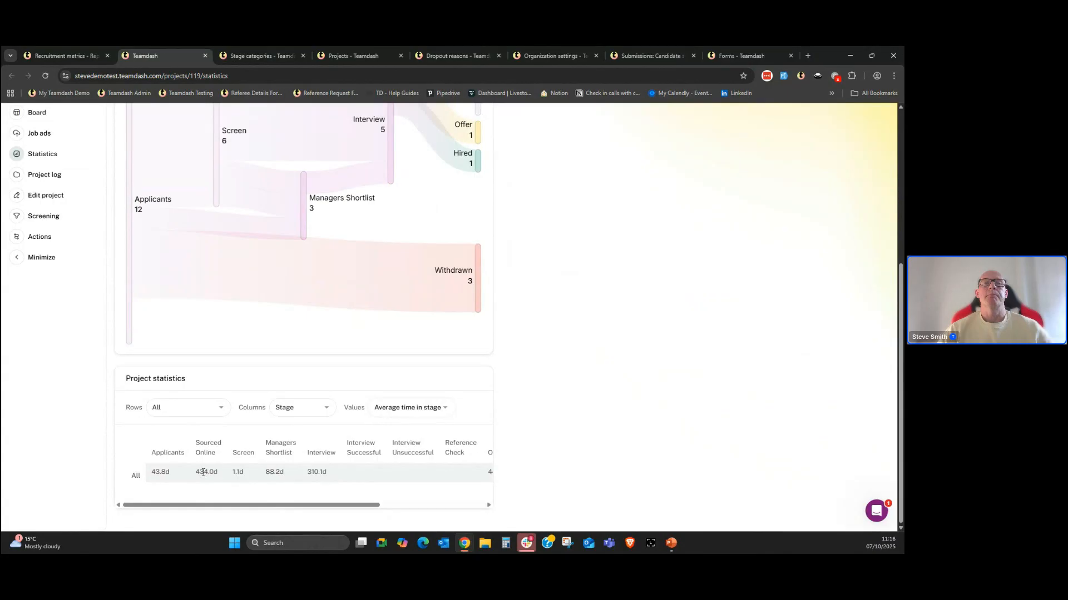
# Step: Close the Regional Manager project's statistics and the Time to fill breakdown
pyautogui.scroll(5, 203, 473)
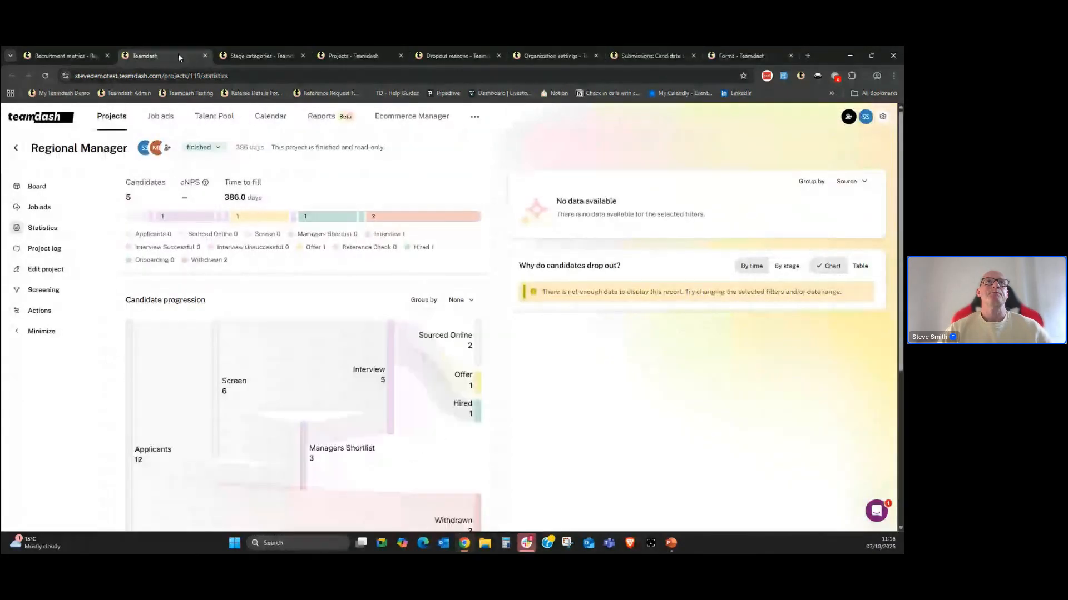
pyautogui.click(205, 56)
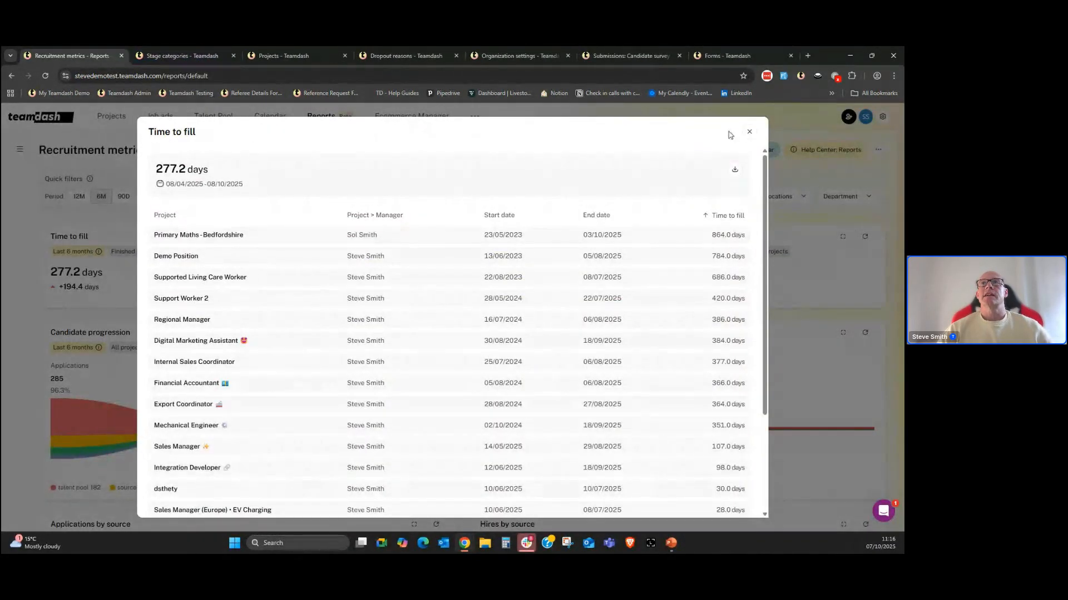
pyautogui.click(749, 134)
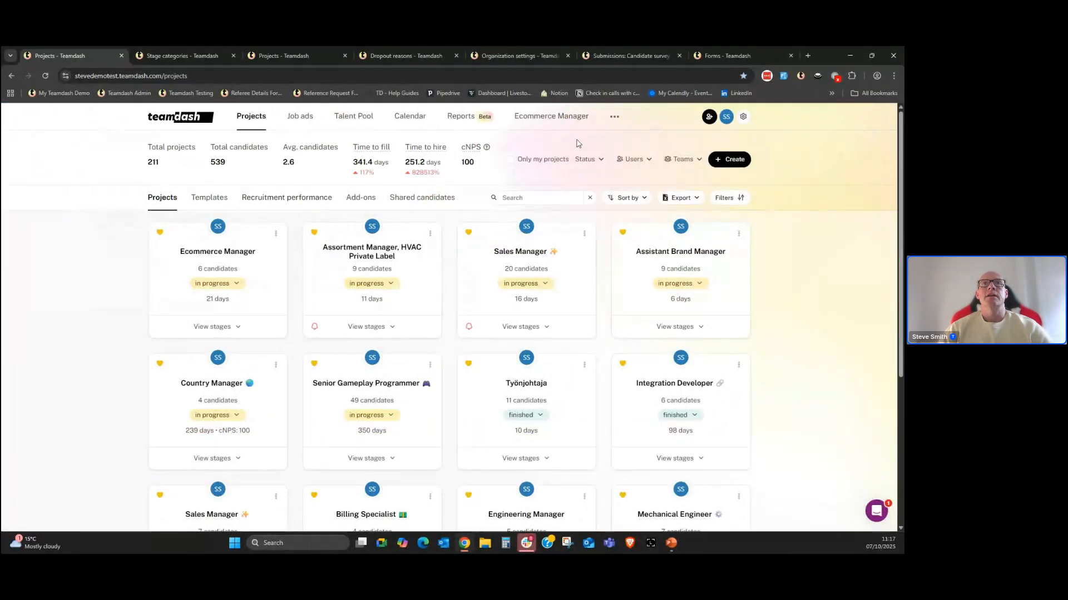
# Step: Read the "What is cNPS?" explanation for the projects overview metric and close it
pyautogui.click(486, 148)
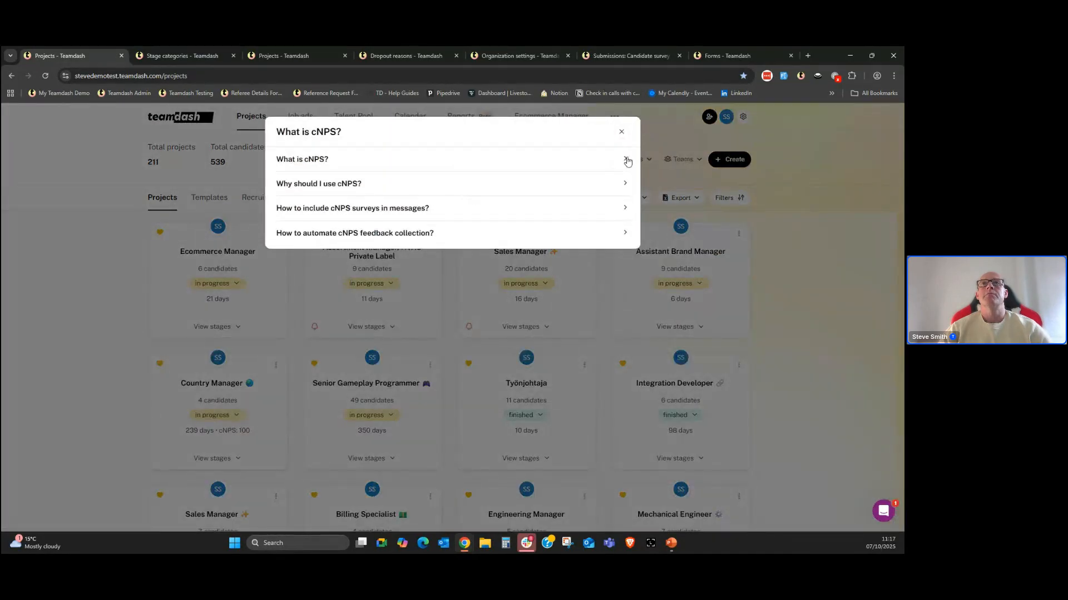
pyautogui.click(625, 160)
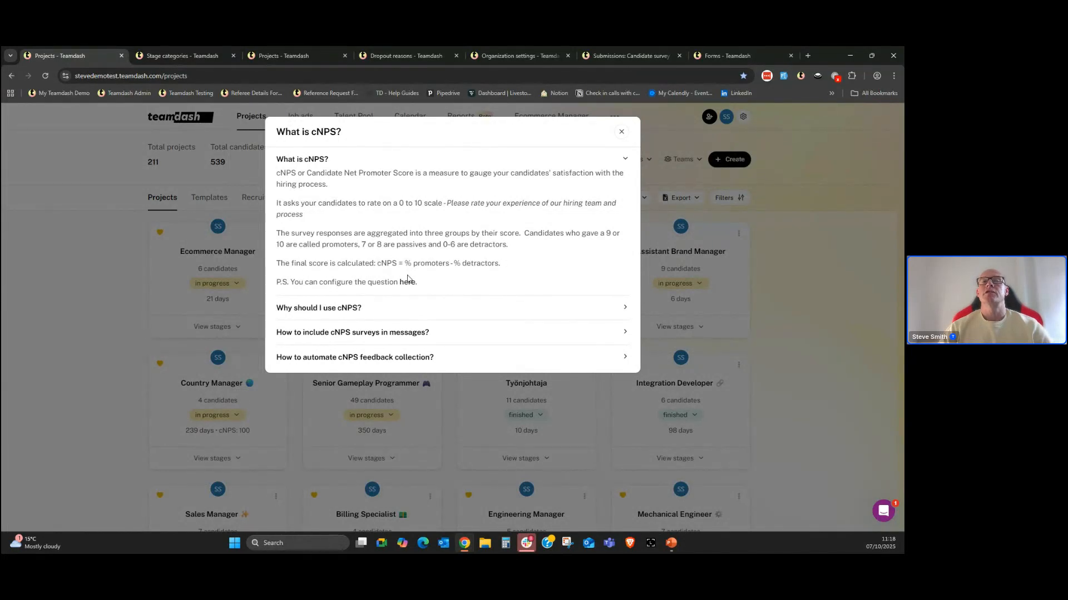
pyautogui.click(621, 135)
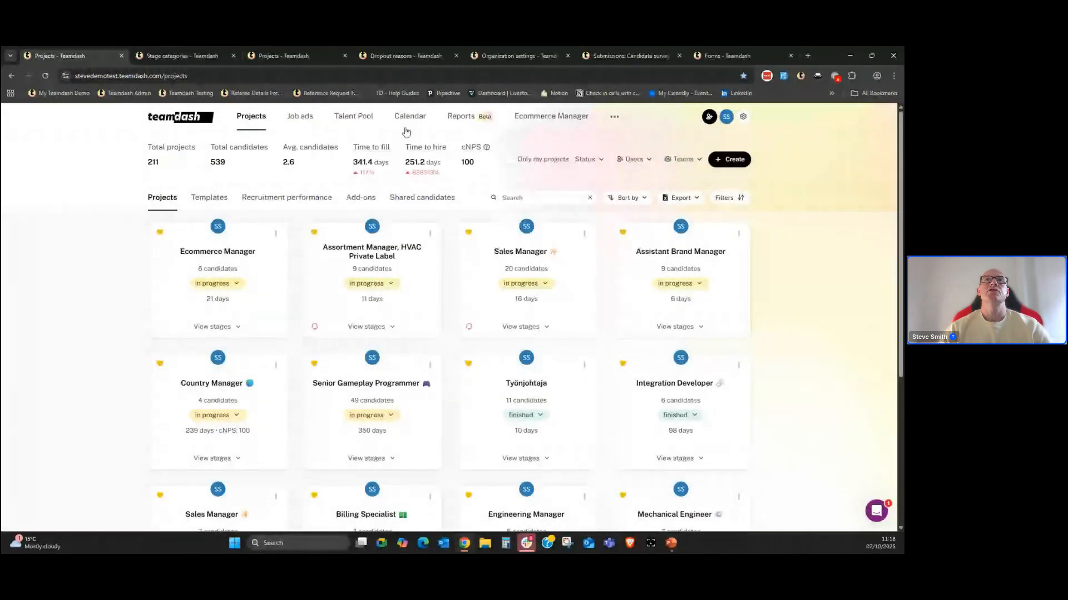
# Step: Open the default Recruitment metrics report and collapse the list of reports
pyautogui.click(460, 116)
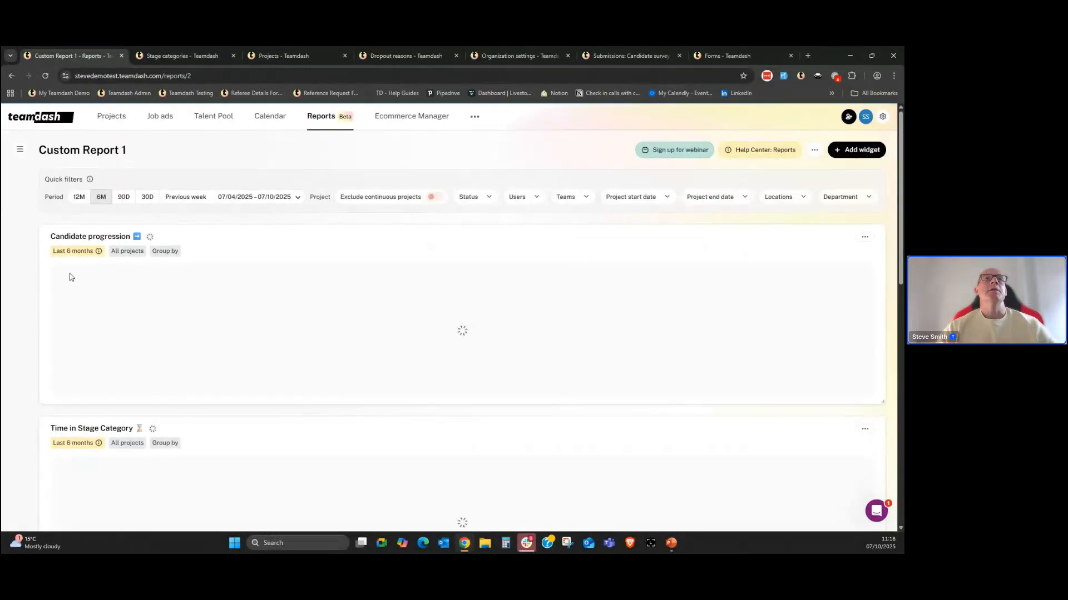
pyautogui.click(19, 149)
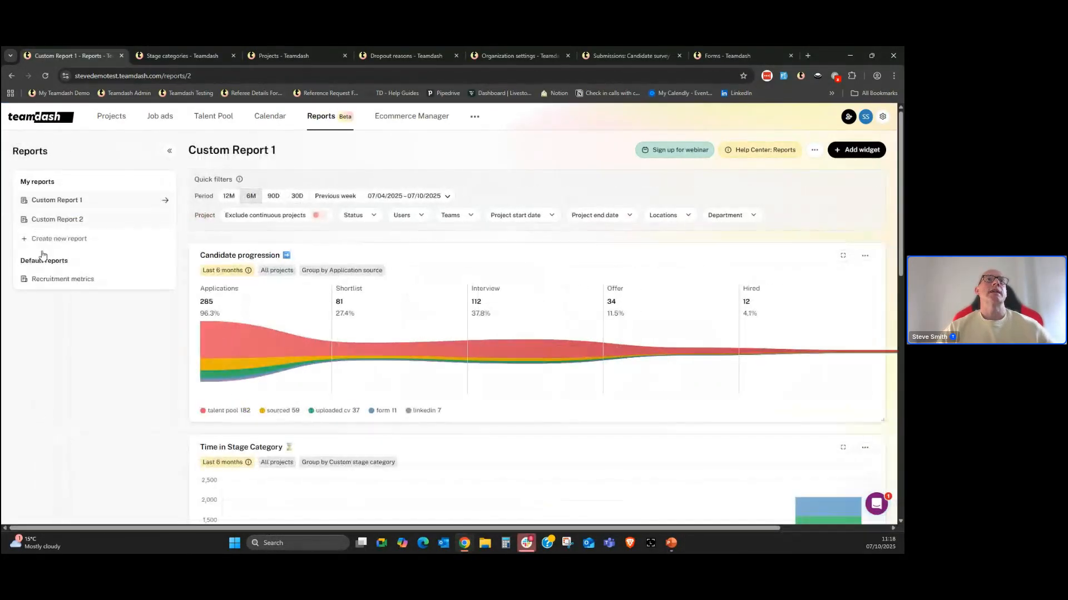
pyautogui.click(56, 279)
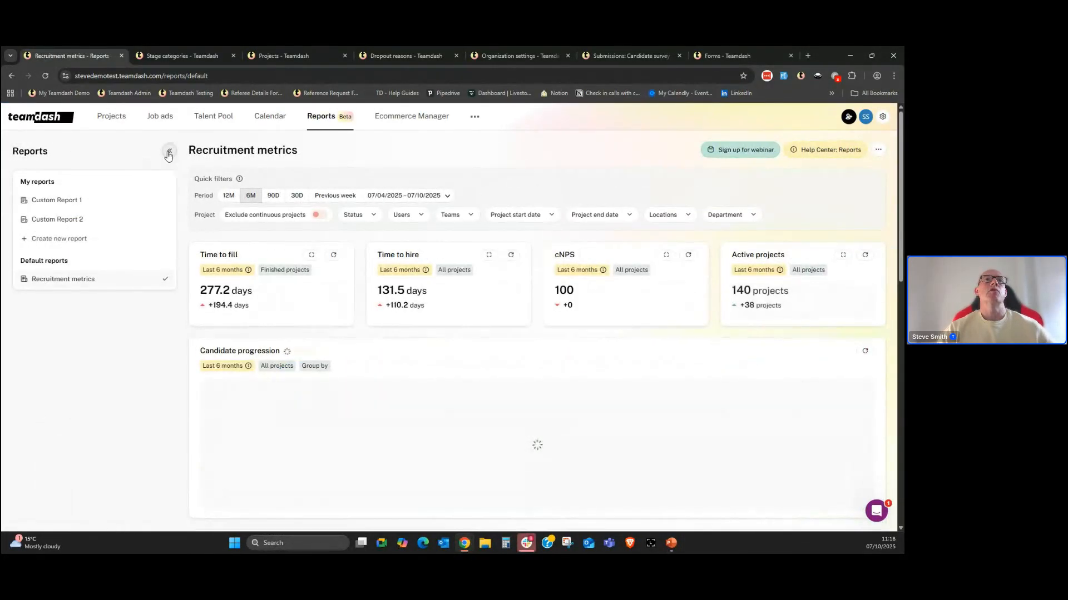
pyautogui.click(169, 151)
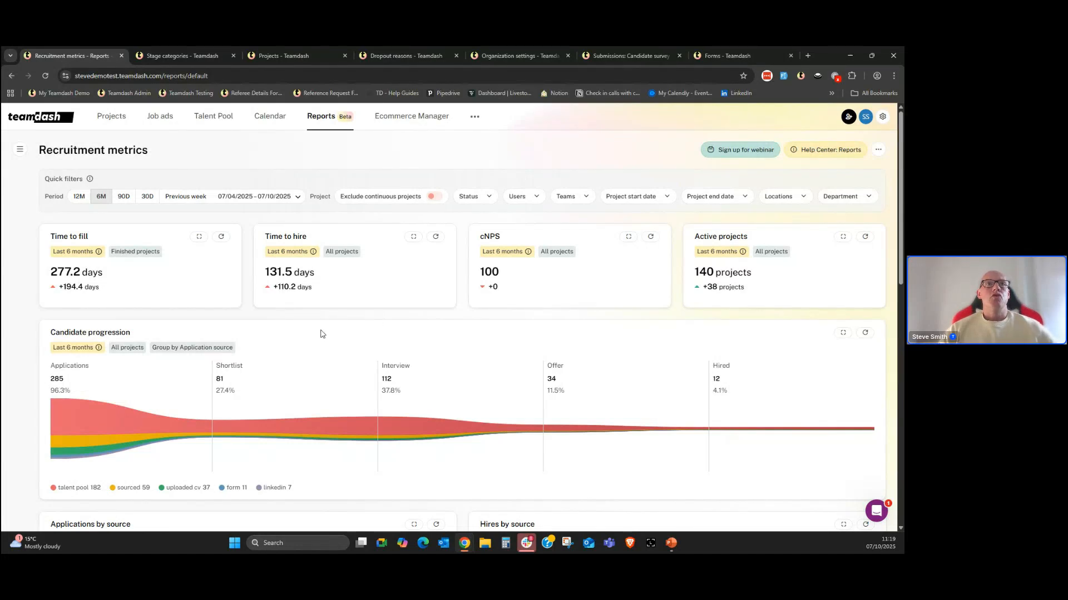
# Step: Examine the Candidate progression chart by stage and view the details of its linkedin applications
pyautogui.scroll(-2, 320, 334)
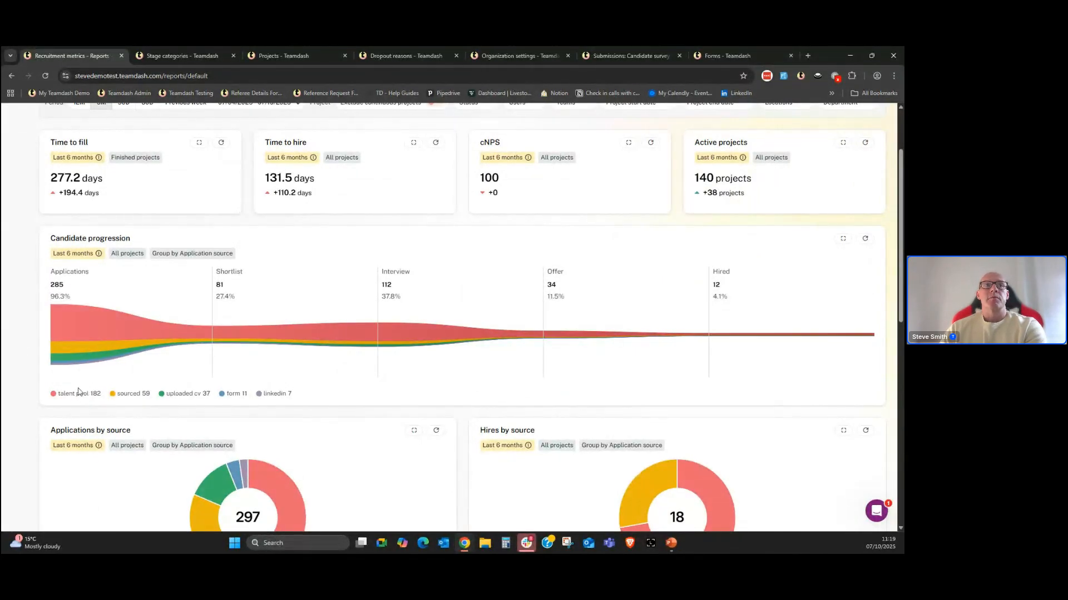
pyautogui.moveTo(246, 308)
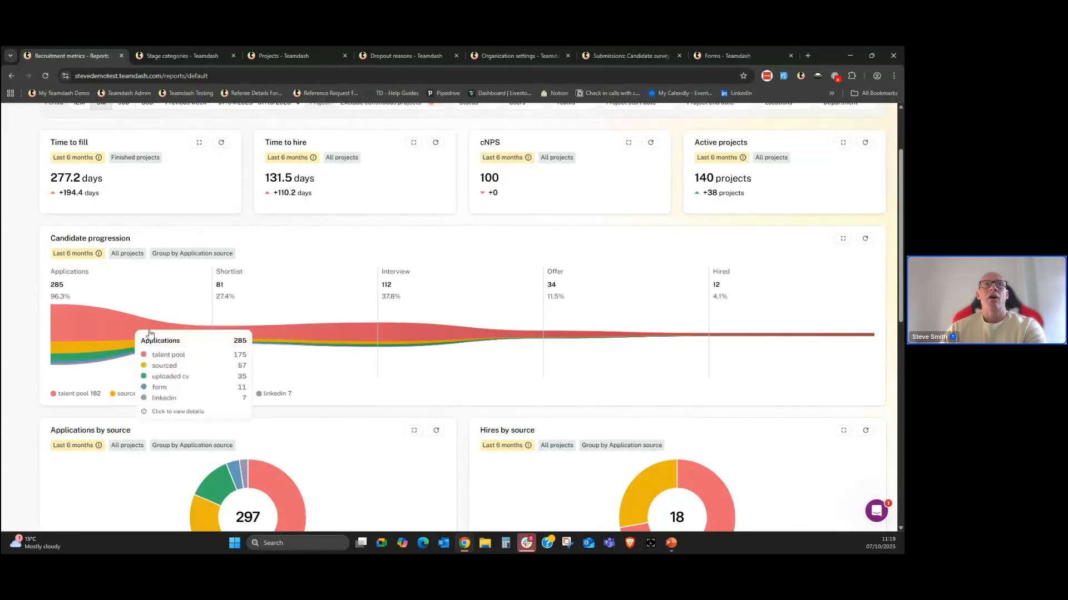
pyautogui.moveTo(608, 336)
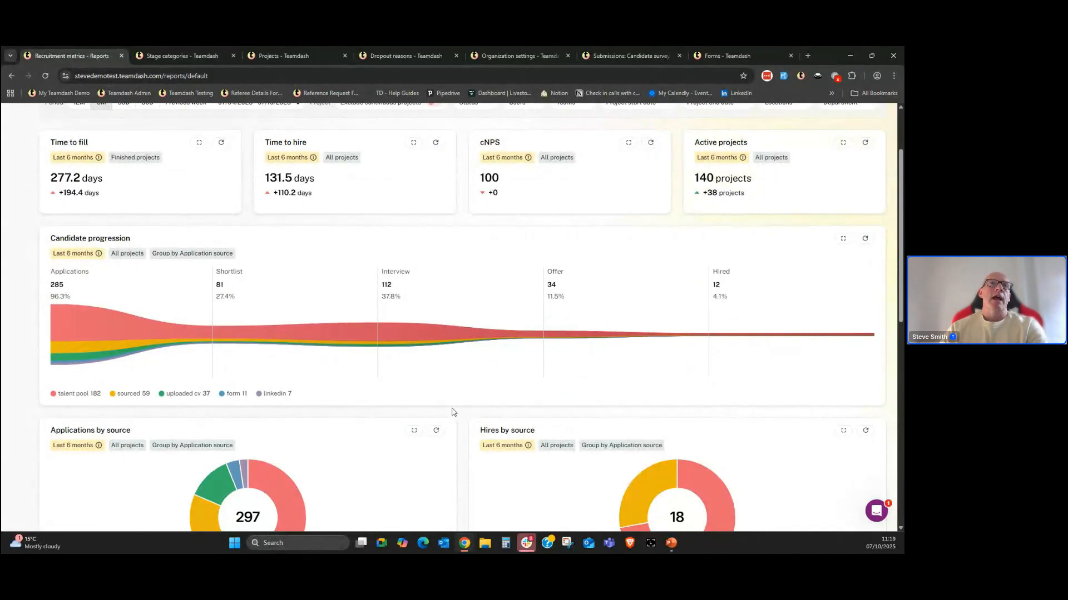
pyautogui.click(273, 394)
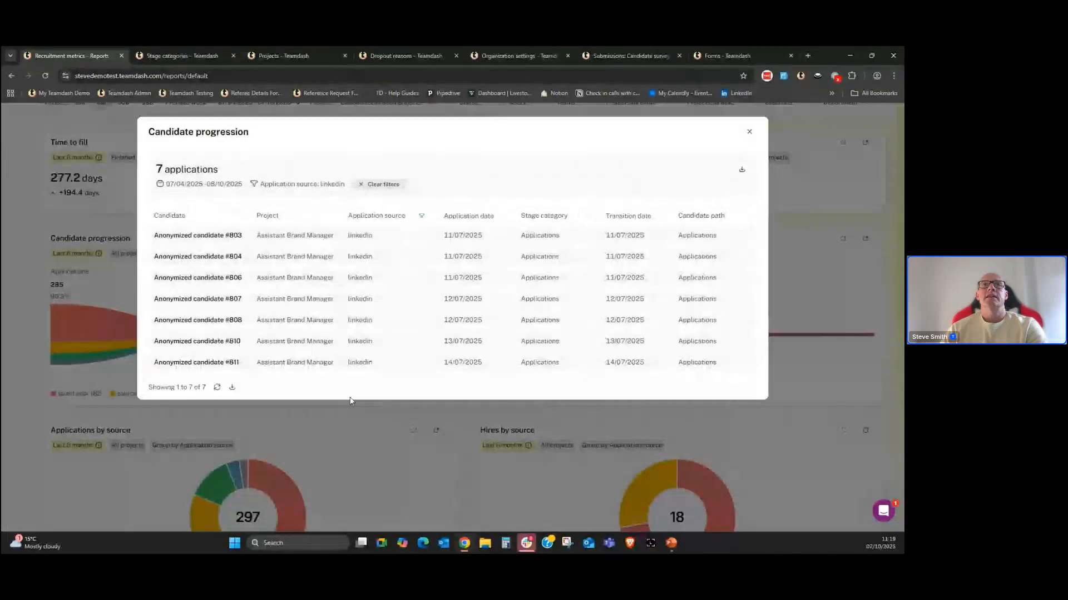
pyautogui.click(749, 132)
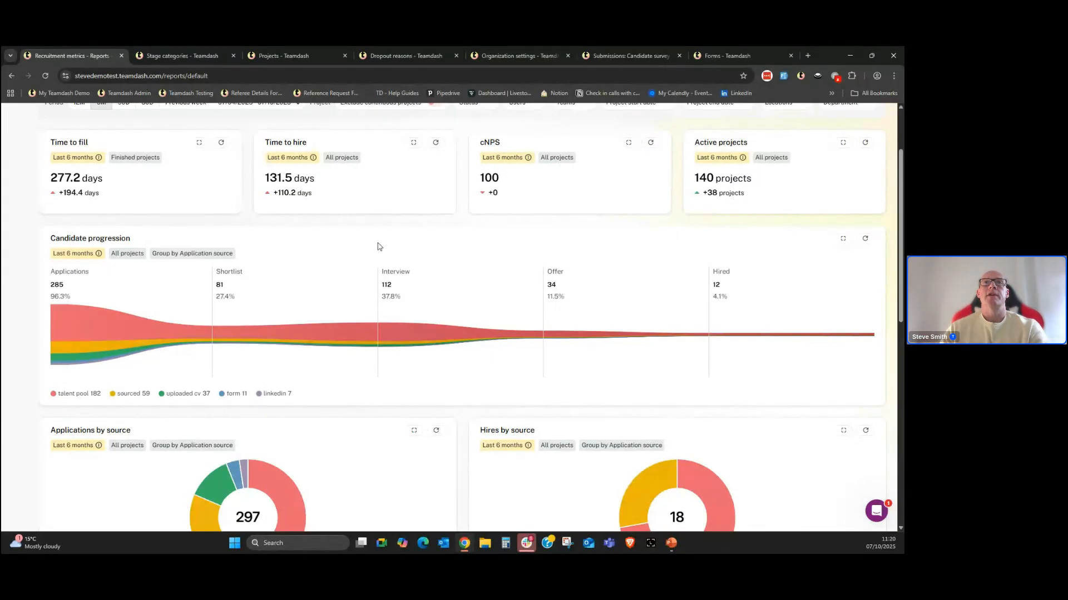
# Step: Examine the custom category names and their assigned system categories in the Stage categories settings
pyautogui.click(171, 54)
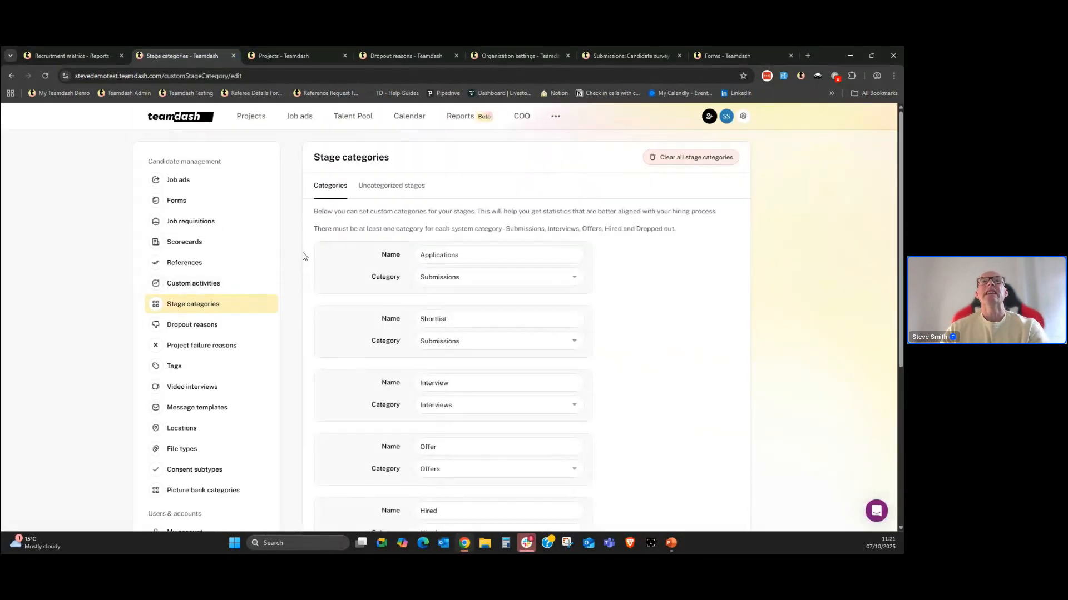
pyautogui.scroll(-3, 305, 268)
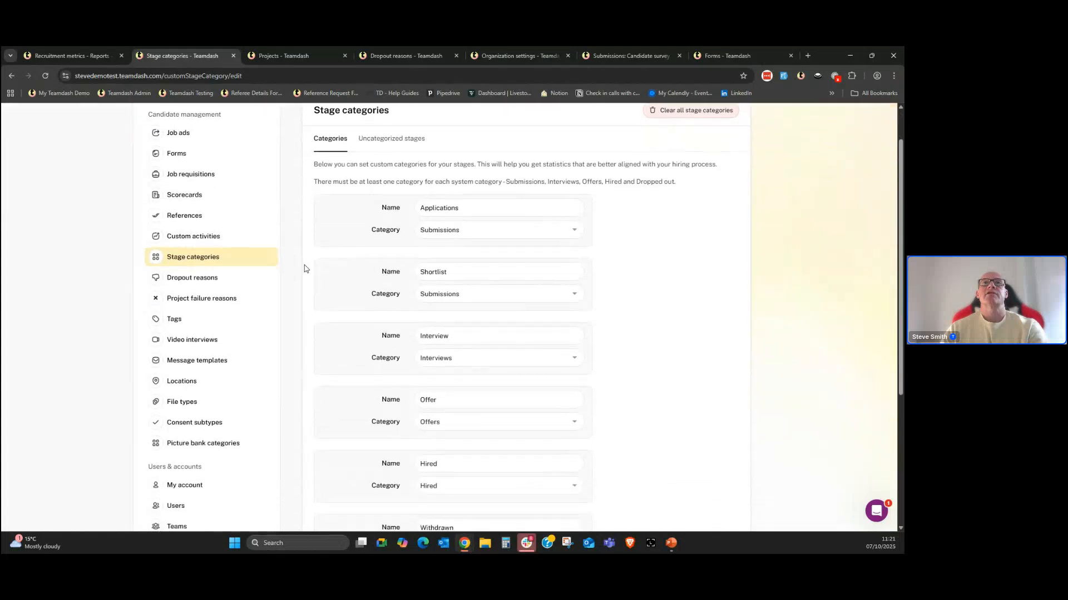
pyautogui.scroll(-1, 305, 268)
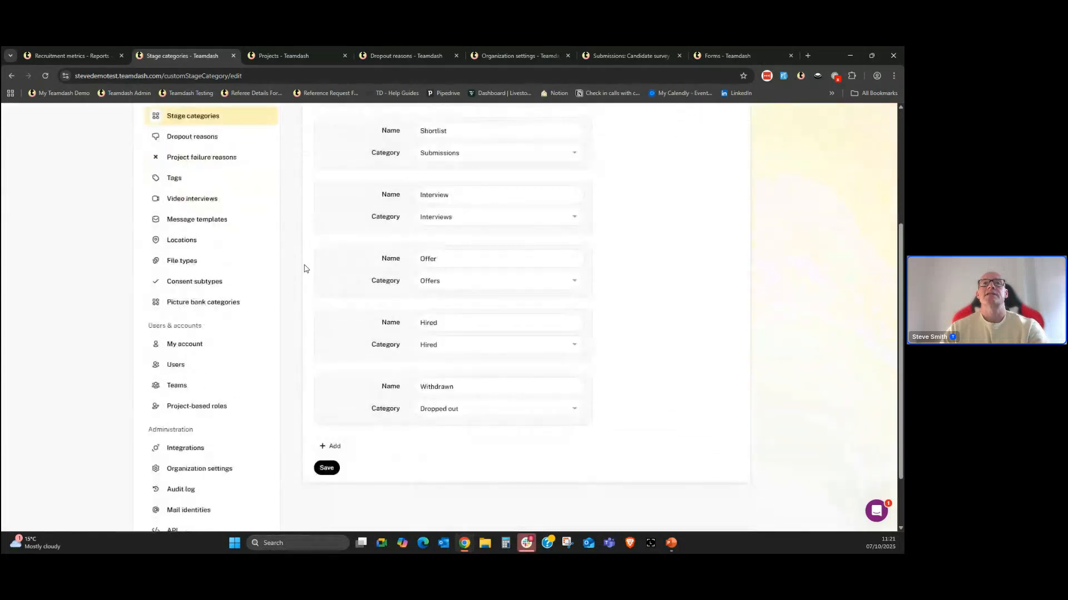
pyautogui.scroll(3, 305, 269)
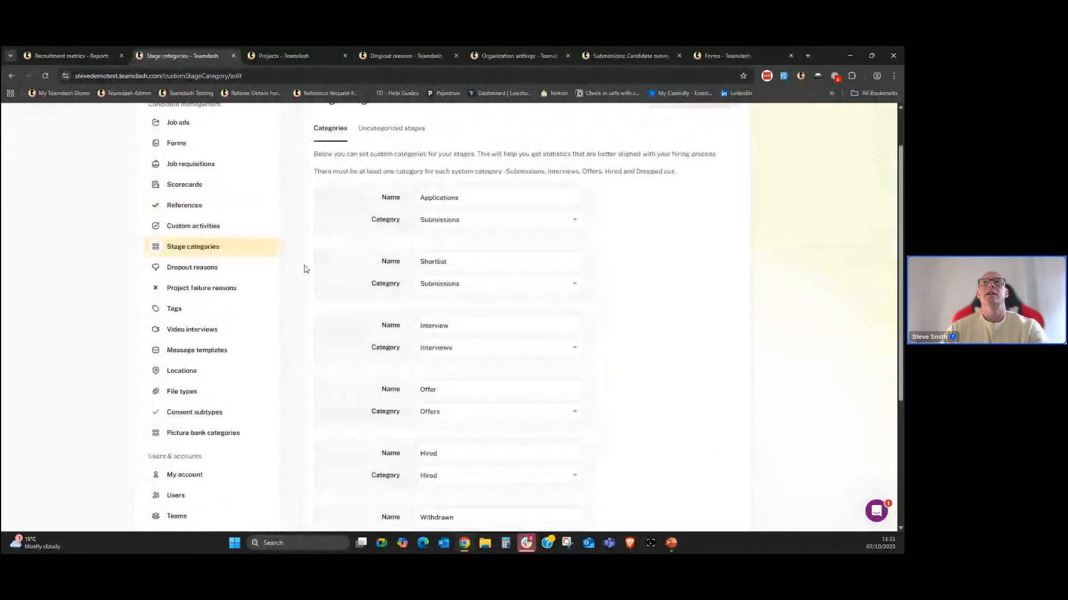
pyautogui.scroll(1, 305, 270)
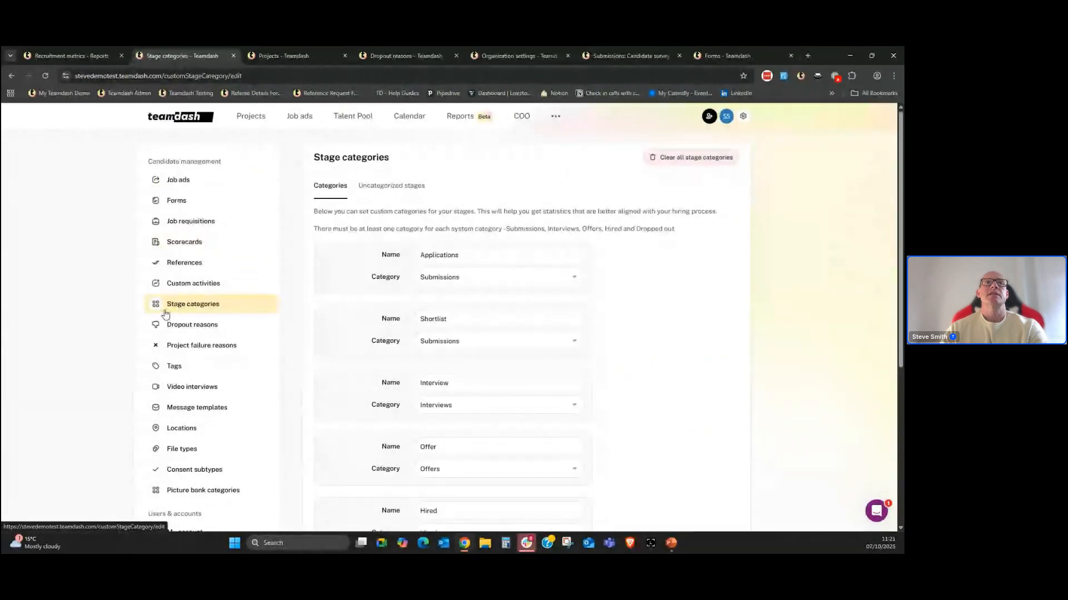
pyautogui.scroll(-1, 323, 349)
pyautogui.scroll(-4, 323, 351)
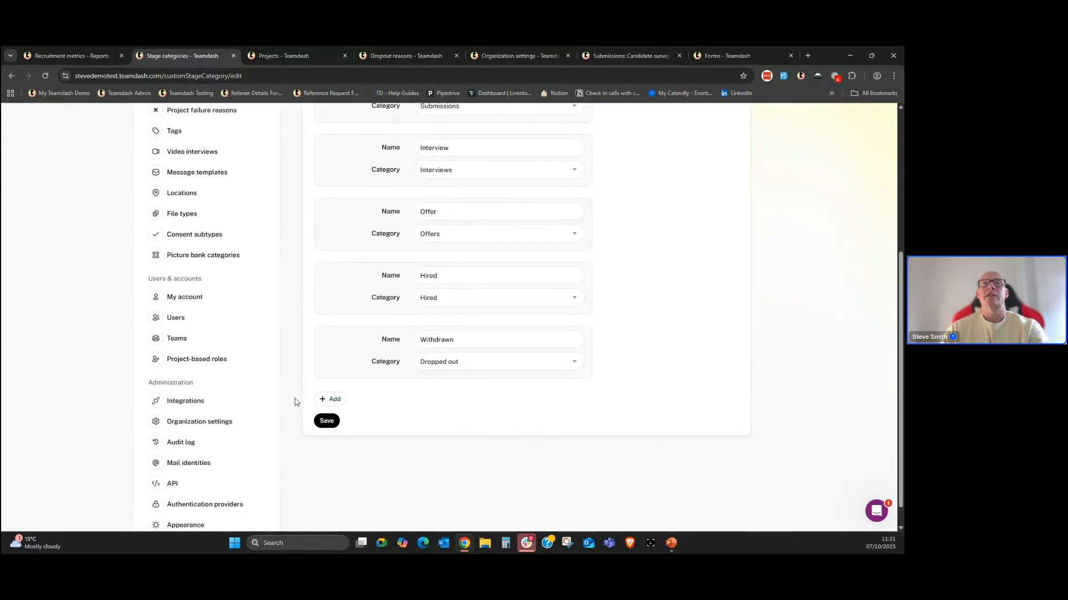
# Step: Add a blank stage category entry and remove it again
pyautogui.click(336, 400)
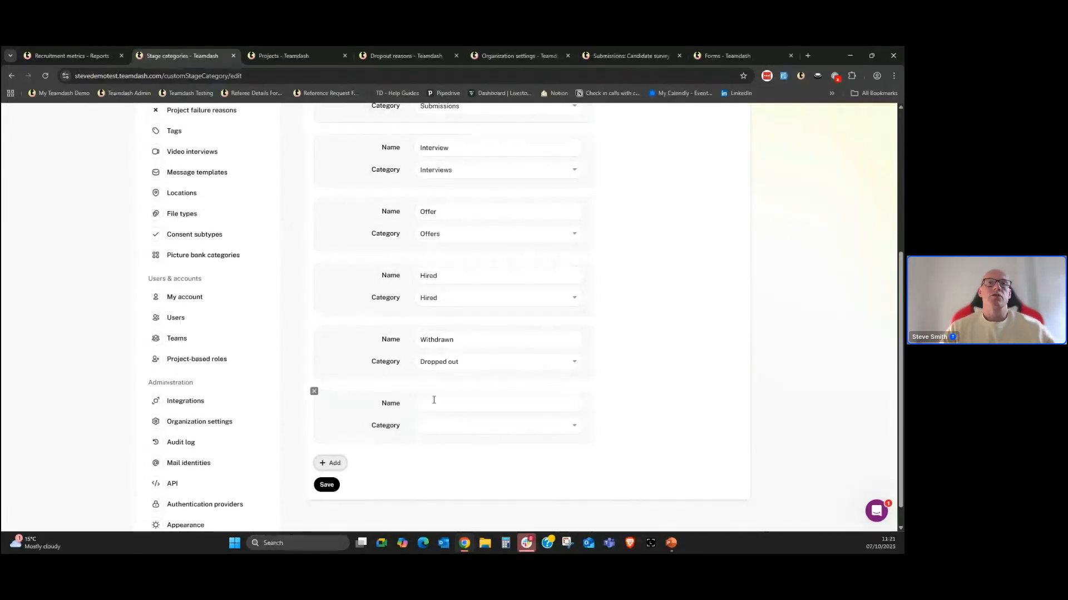
pyautogui.click(313, 392)
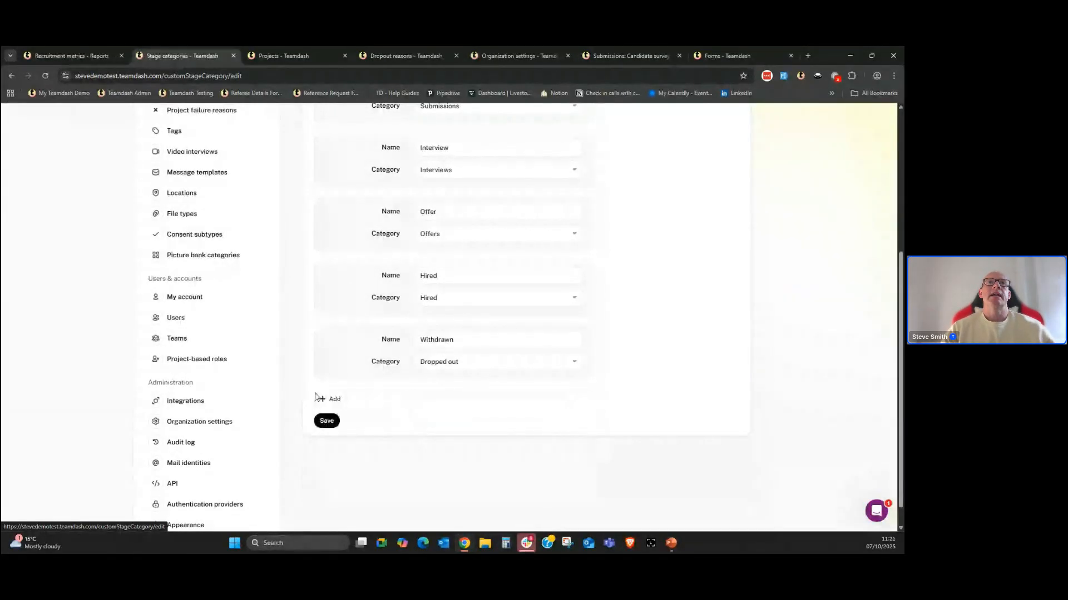
pyautogui.scroll(10, 314, 396)
# Step: Return to the Recruitment metrics report and look over its headline metrics and Candidate progression chart
pyautogui.click(66, 55)
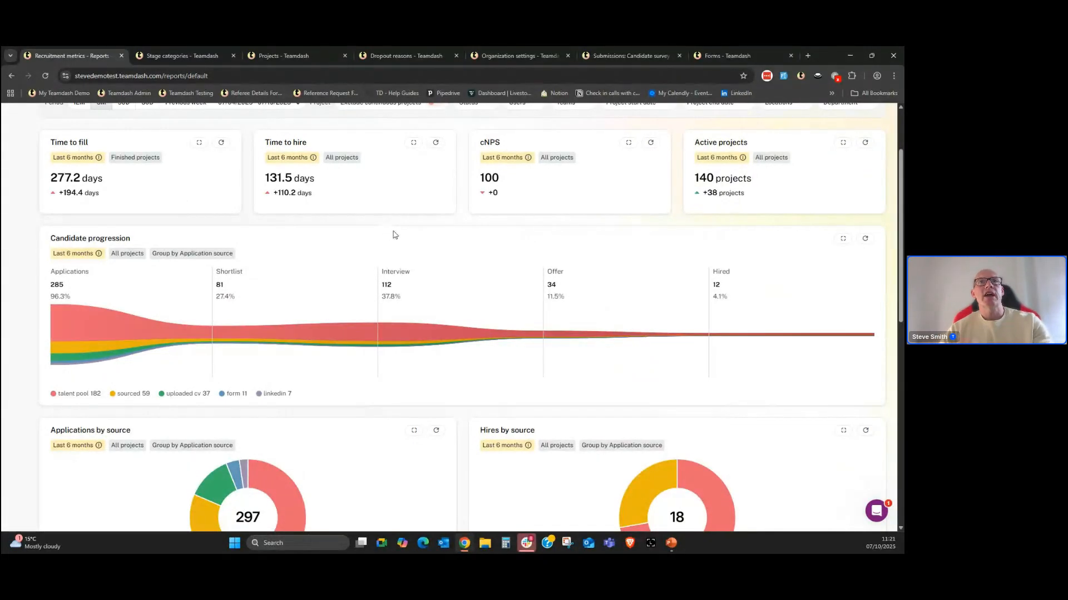
pyautogui.scroll(1, 393, 234)
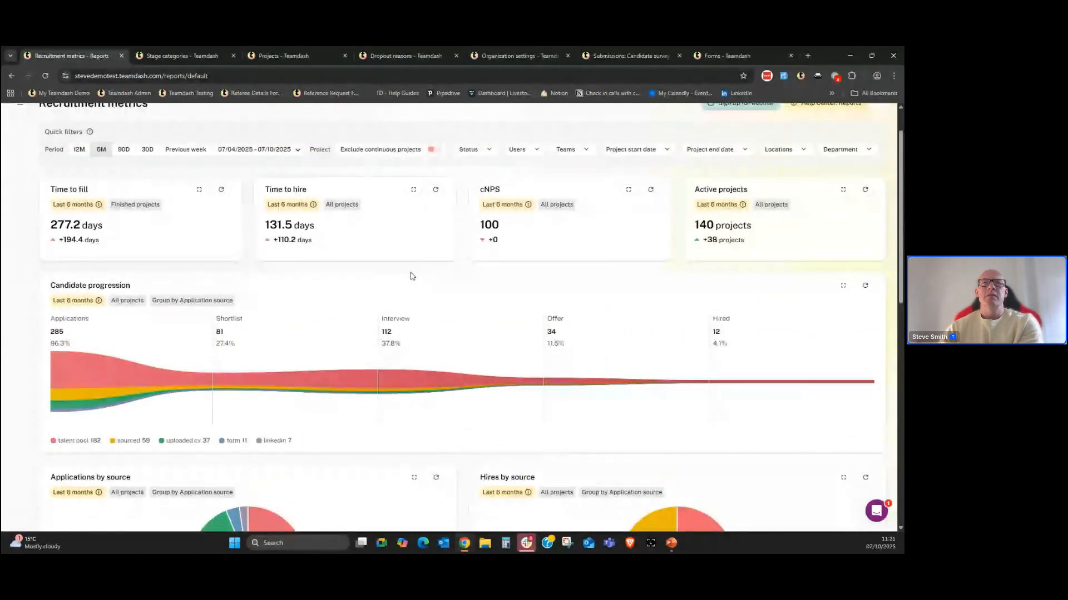
pyautogui.scroll(-3, 413, 278)
pyautogui.scroll(1, 452, 306)
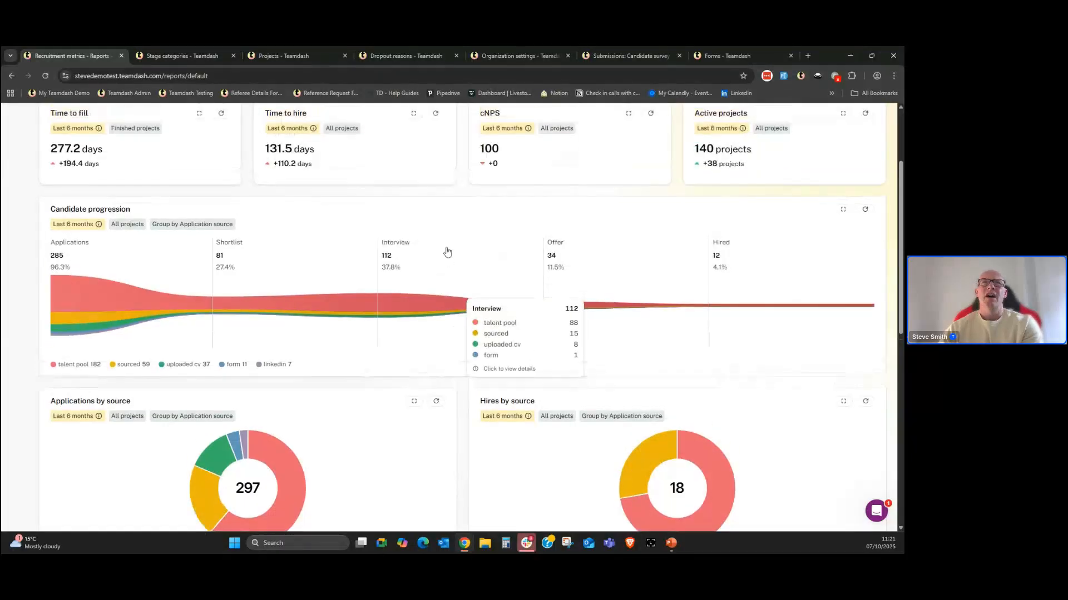
pyautogui.scroll(2, 448, 252)
pyautogui.scroll(1, 501, 286)
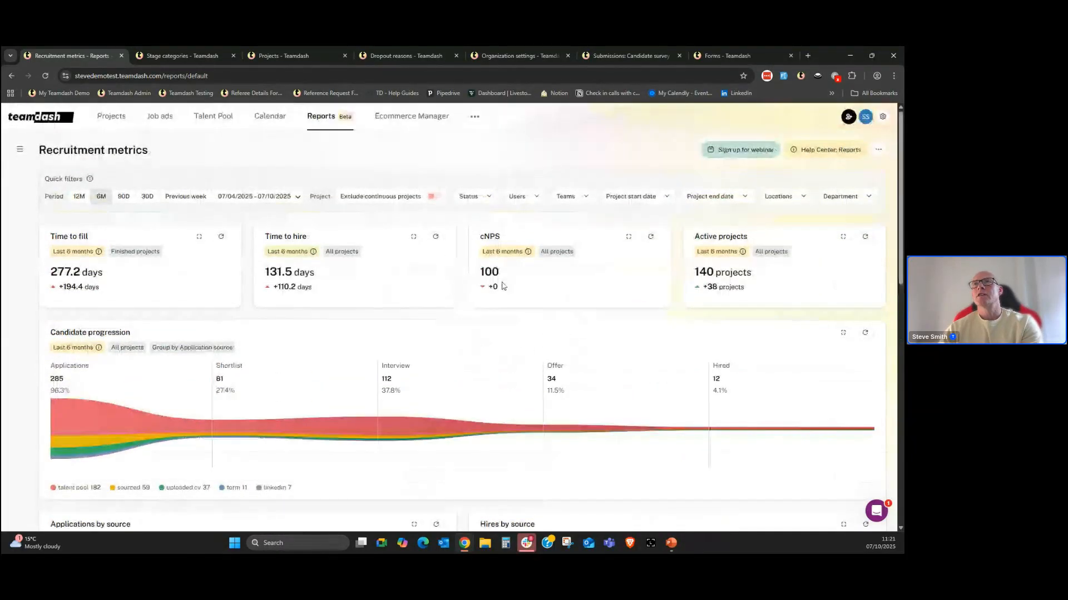
# Step: Open the report's stage category review and accept the suggestions Interview for A-Synch Video and Hired for the Hired stage
pyautogui.click(879, 151)
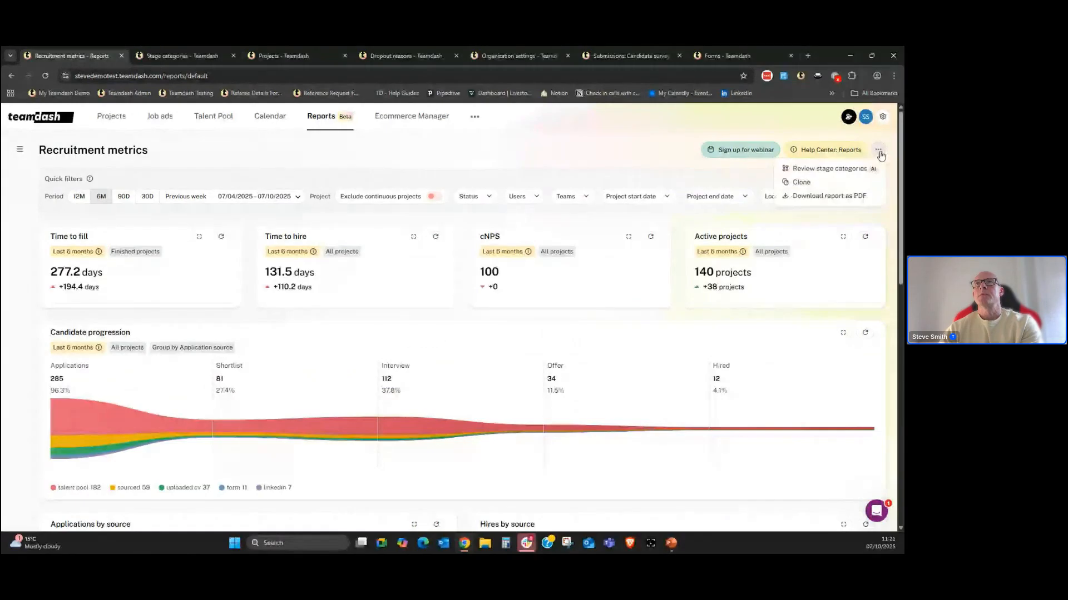
pyautogui.click(807, 171)
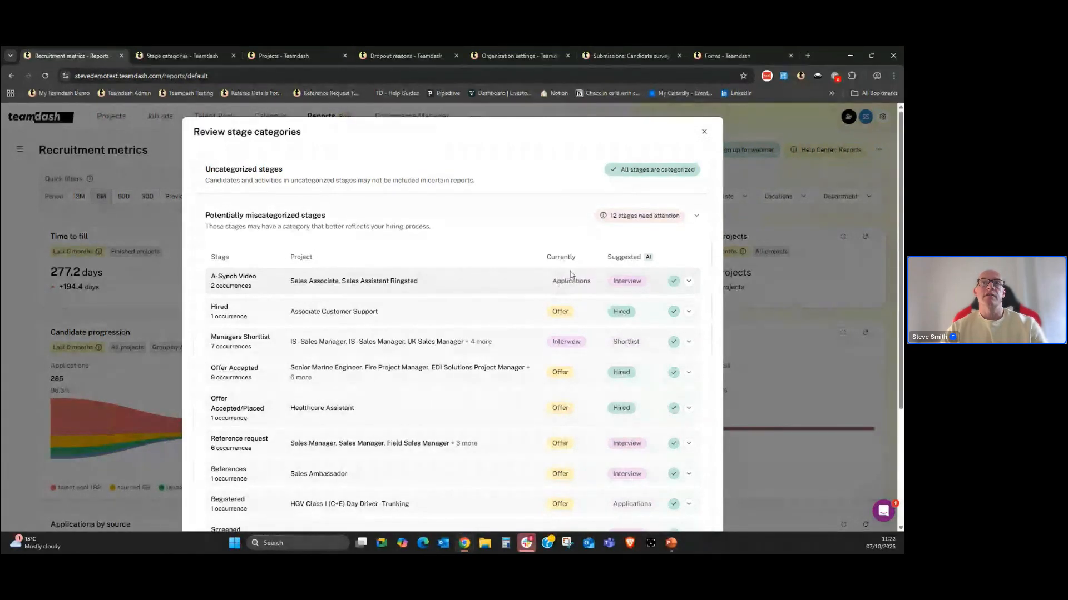
pyautogui.click(673, 281)
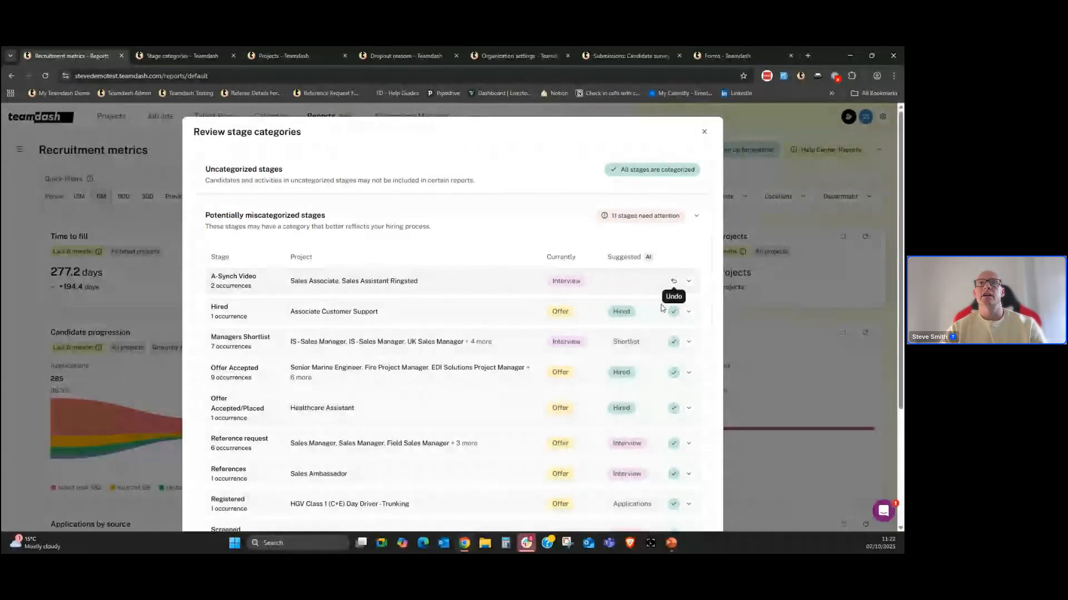
pyautogui.scroll(-1, 445, 262)
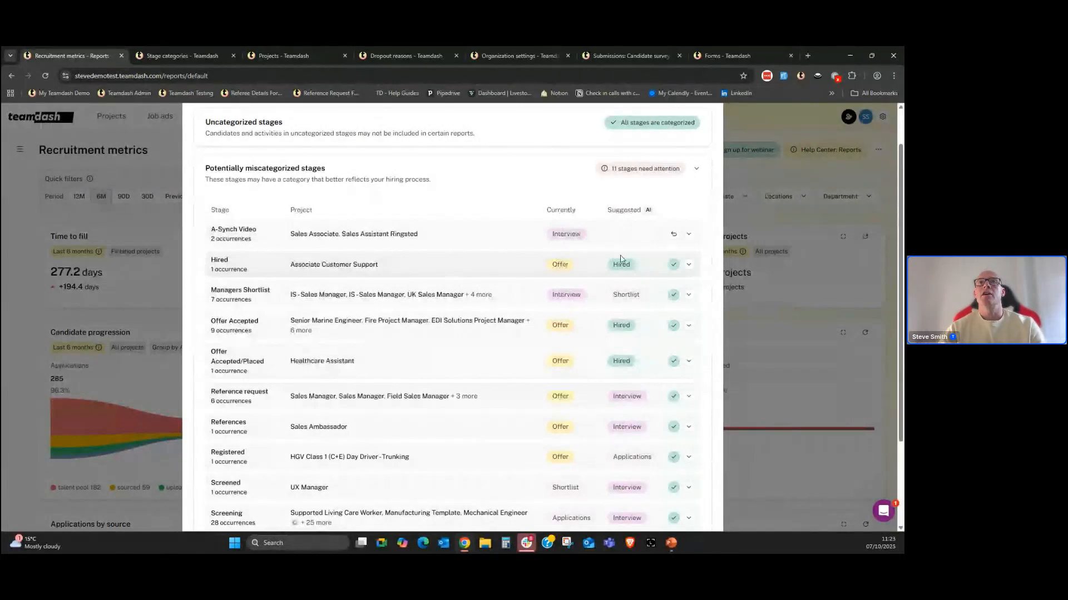
pyautogui.click(674, 265)
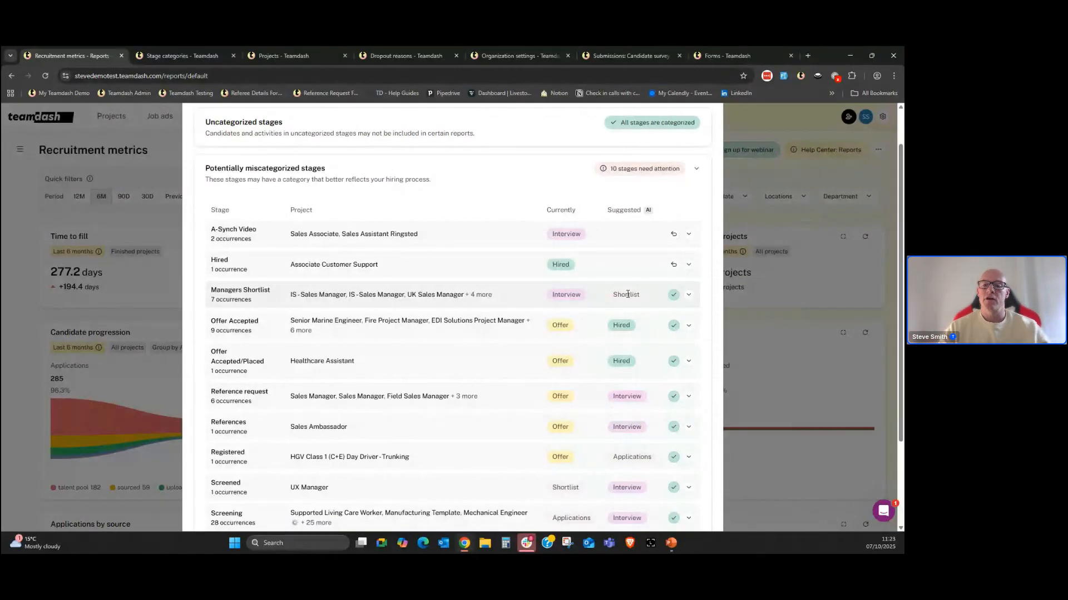
# Step: View the category choices for the Managers Shortlist stage and look through the remaining miscategorized stages
pyautogui.click(689, 295)
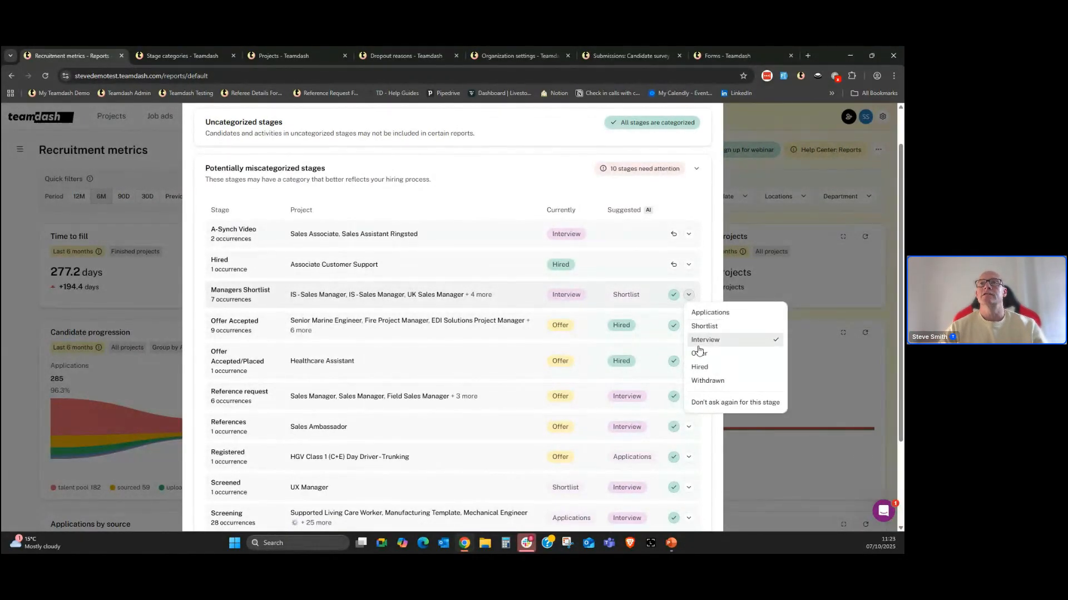
pyautogui.click(707, 277)
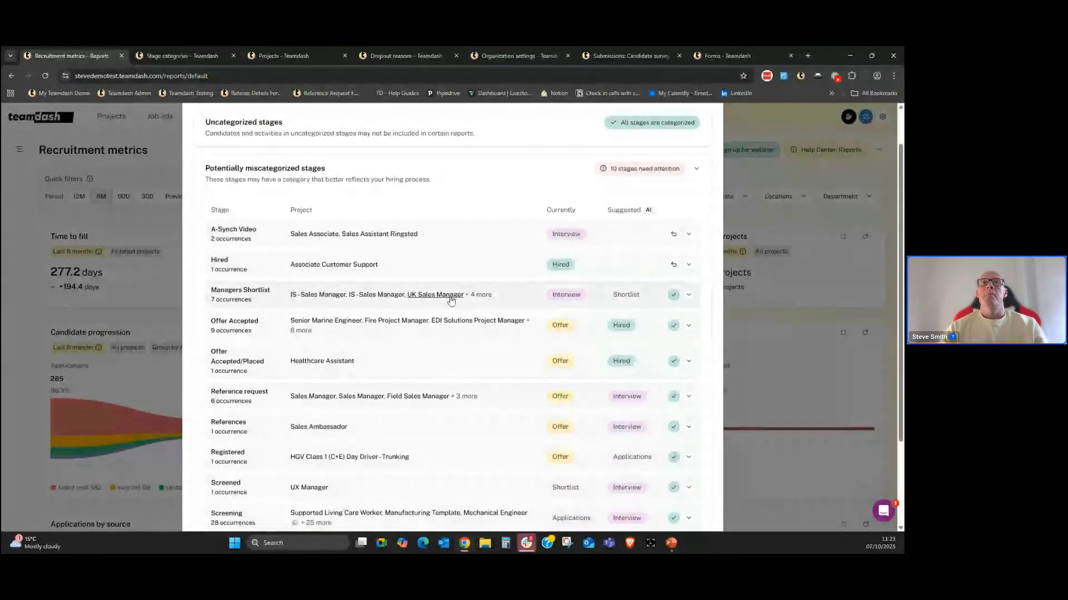
pyautogui.scroll(-2, 447, 323)
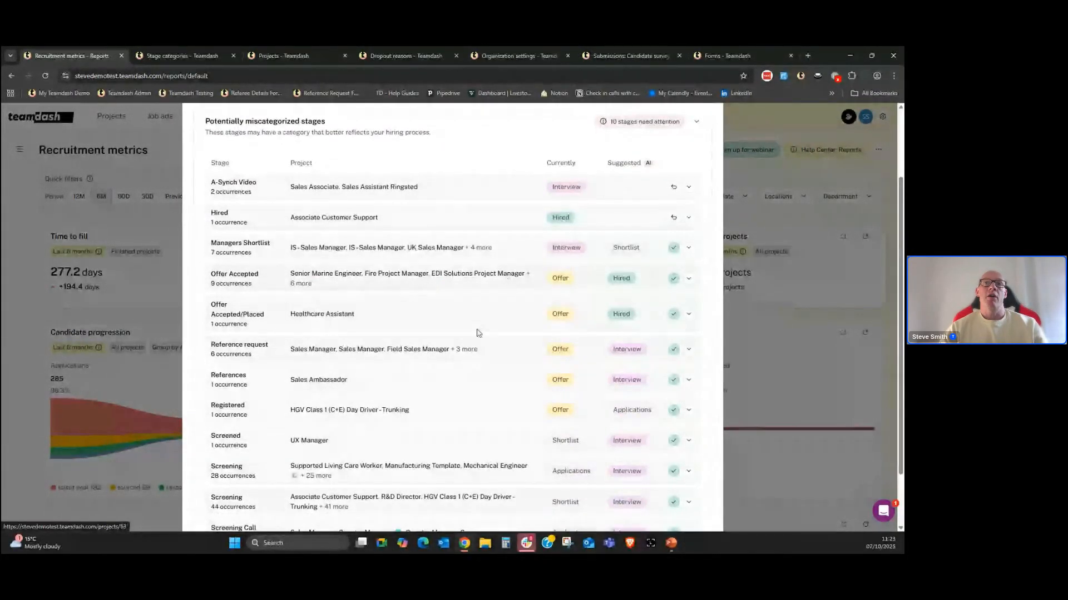
pyautogui.scroll(-1, 447, 349)
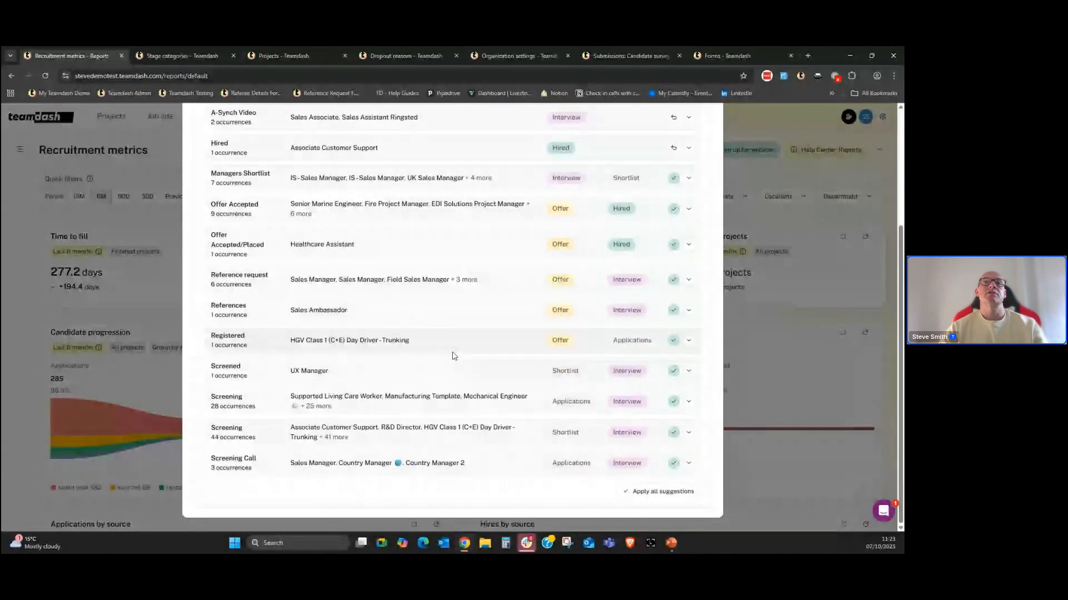
# Step: Apply all remaining stage category suggestions and close the review
pyautogui.click(650, 495)
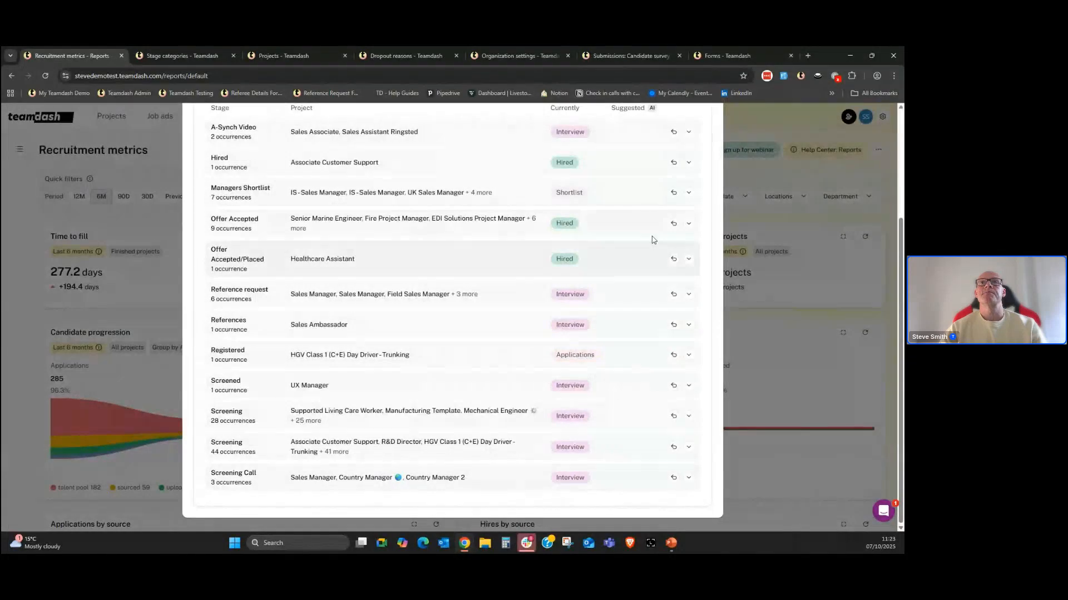
pyautogui.scroll(3, 653, 237)
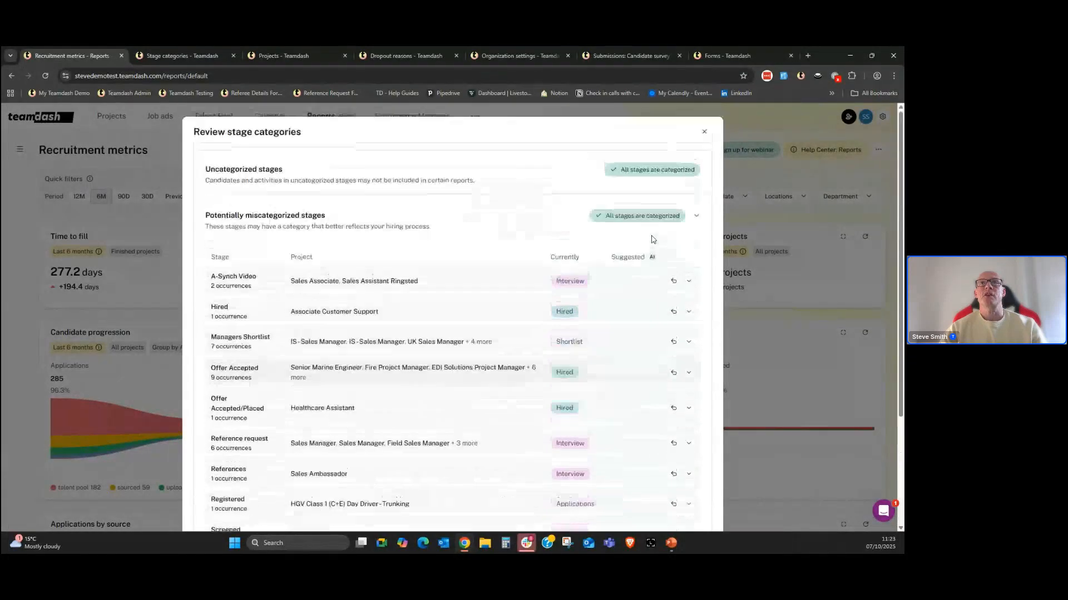
pyautogui.click(703, 134)
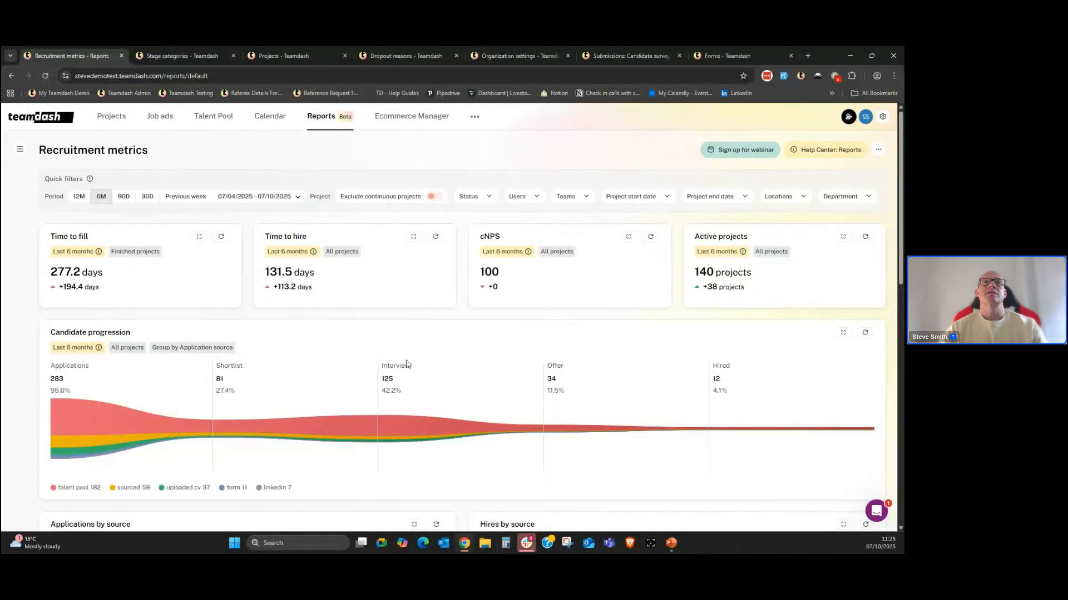
# Step: Look over the Recruitment metrics report with the new stage categories and reload the page
pyautogui.scroll(-3, 417, 372)
pyautogui.scroll(3, 412, 364)
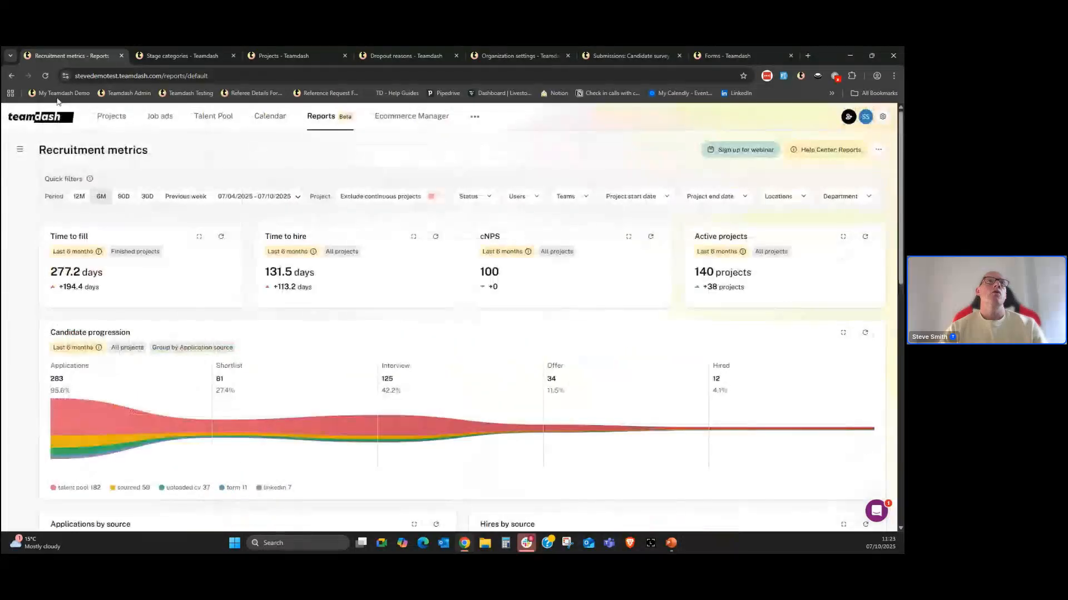
pyautogui.click(46, 76)
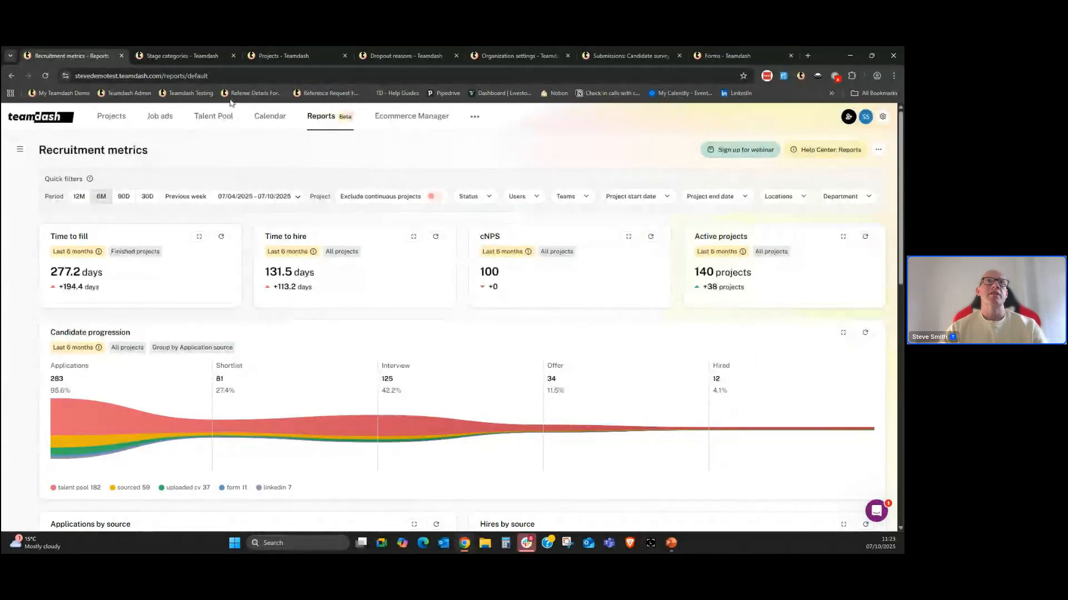
# Step: Check the Uncategorized stages view in the Stage categories settings and the additional options of the Recruitment metrics report
pyautogui.click(176, 55)
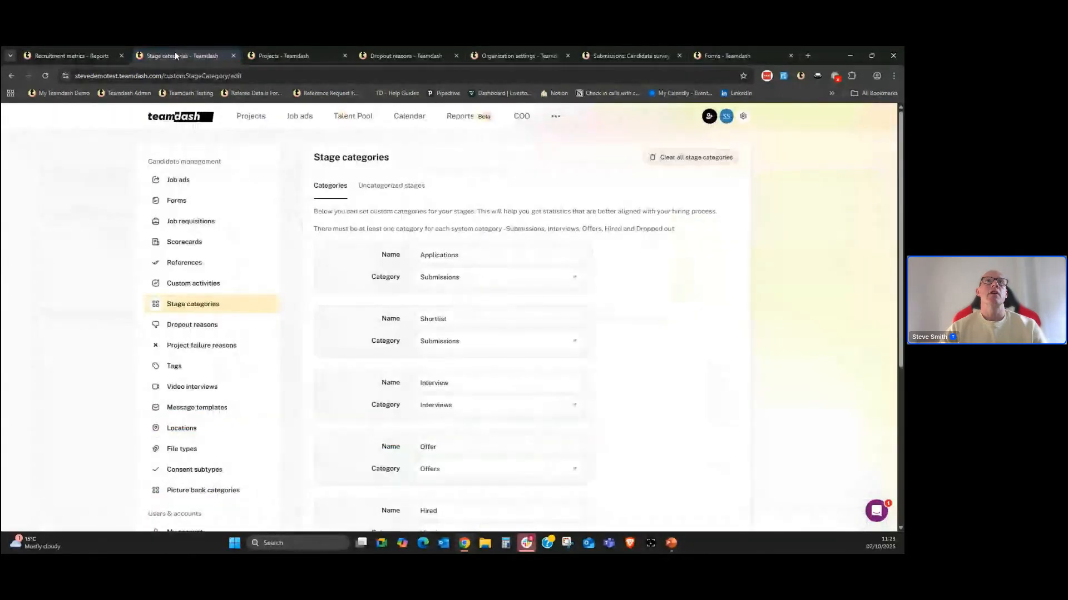
pyautogui.click(392, 187)
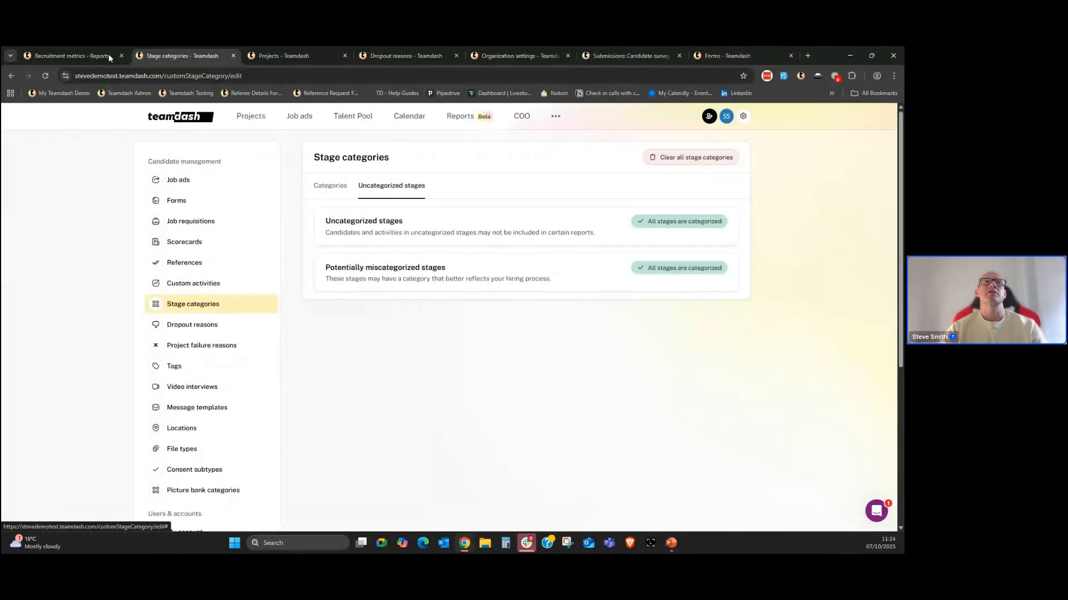
pyautogui.click(67, 54)
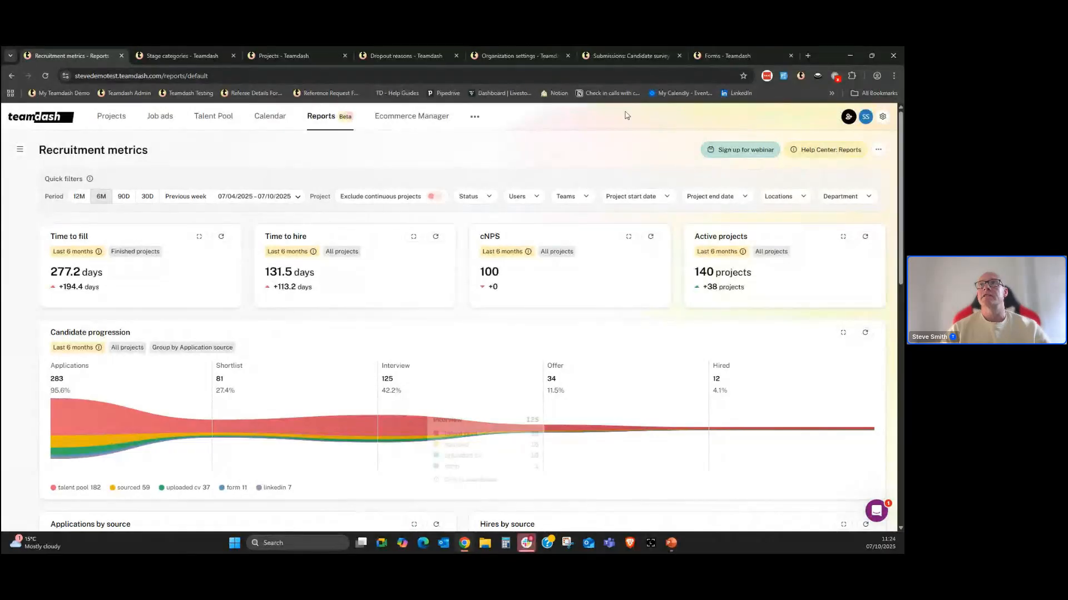
pyautogui.click(878, 149)
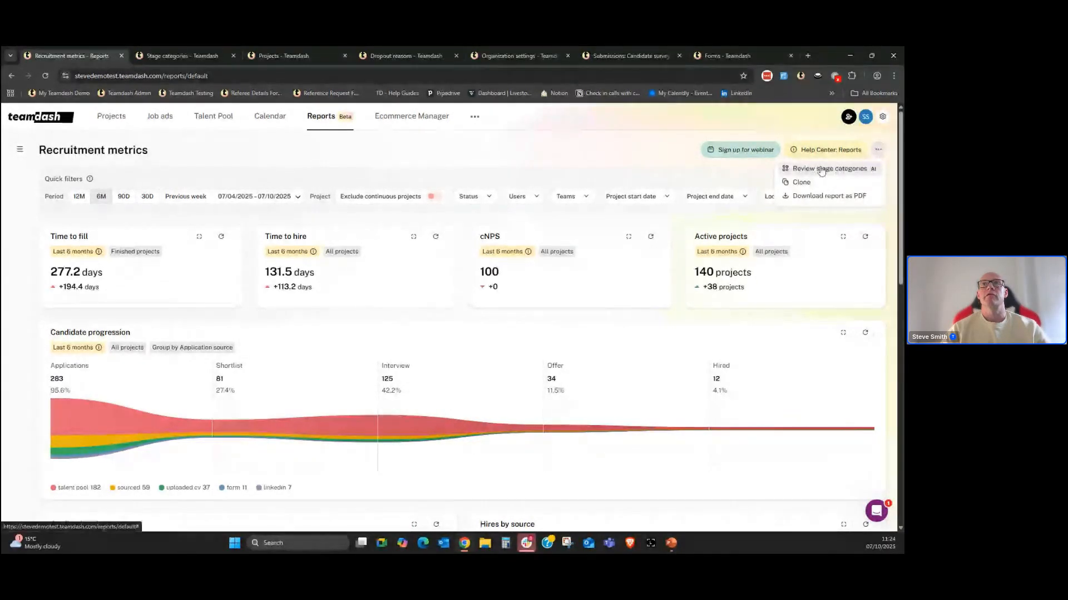
pyautogui.click(559, 163)
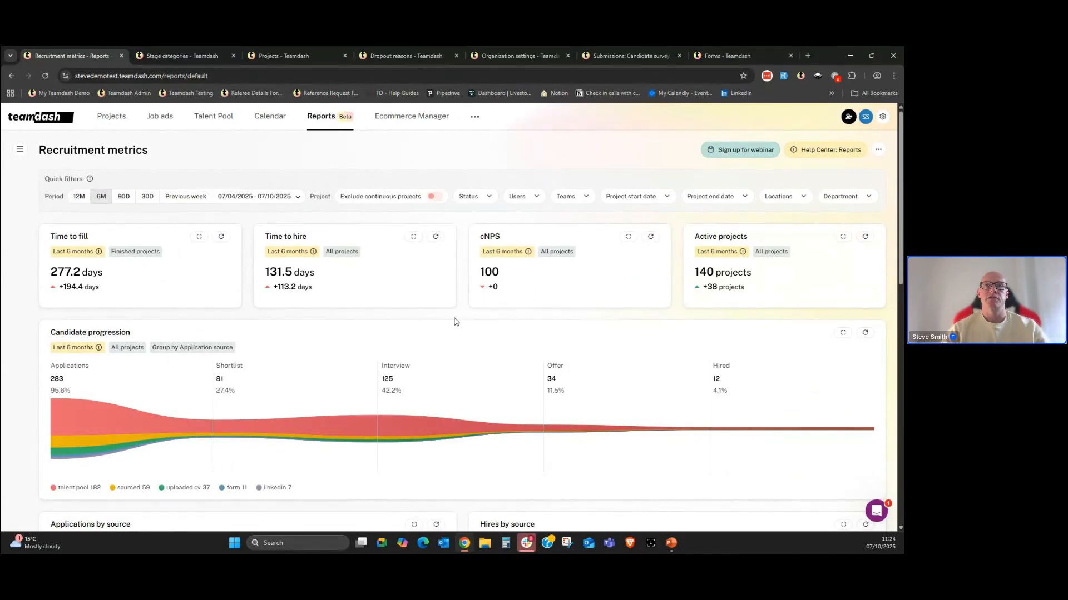
# Step: Examine the Applications by source, Hires by source and New applications charts in the Recruitment metrics report
pyautogui.scroll(-3, 454, 322)
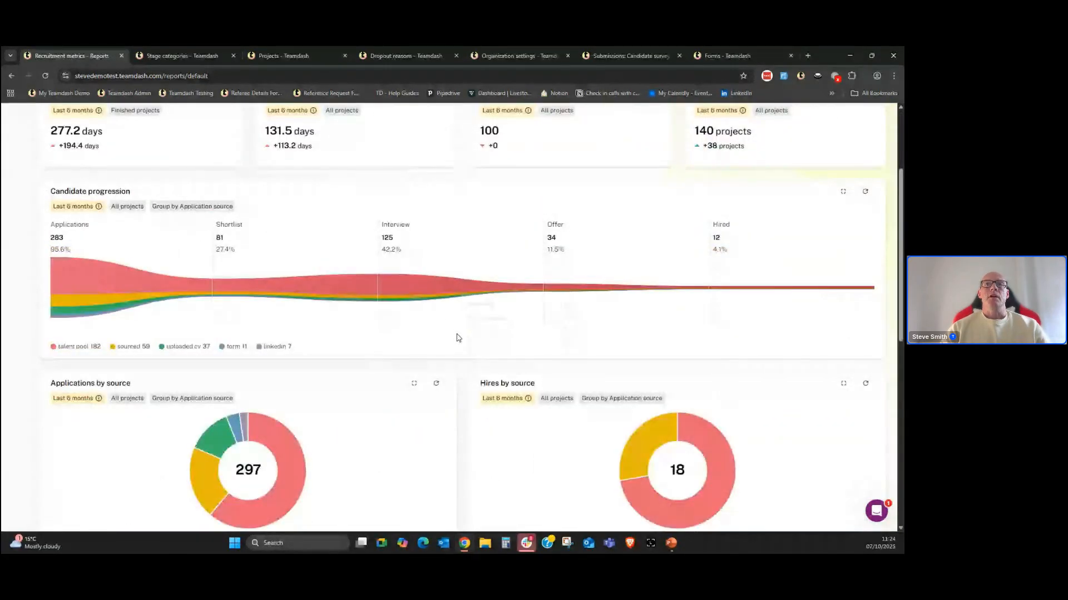
pyautogui.scroll(-5, 458, 337)
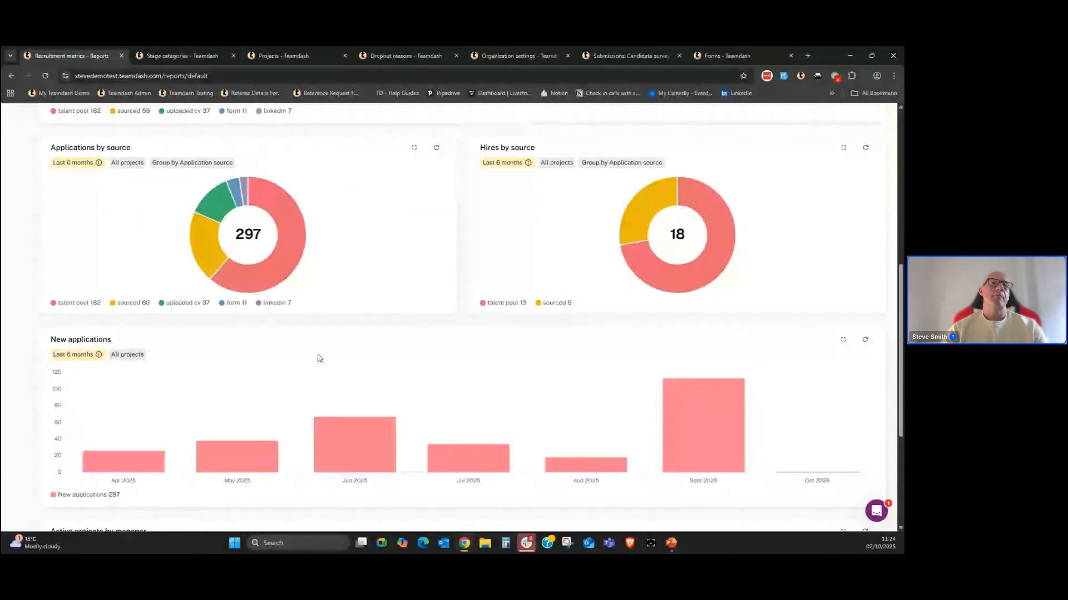
pyautogui.scroll(-1, 318, 357)
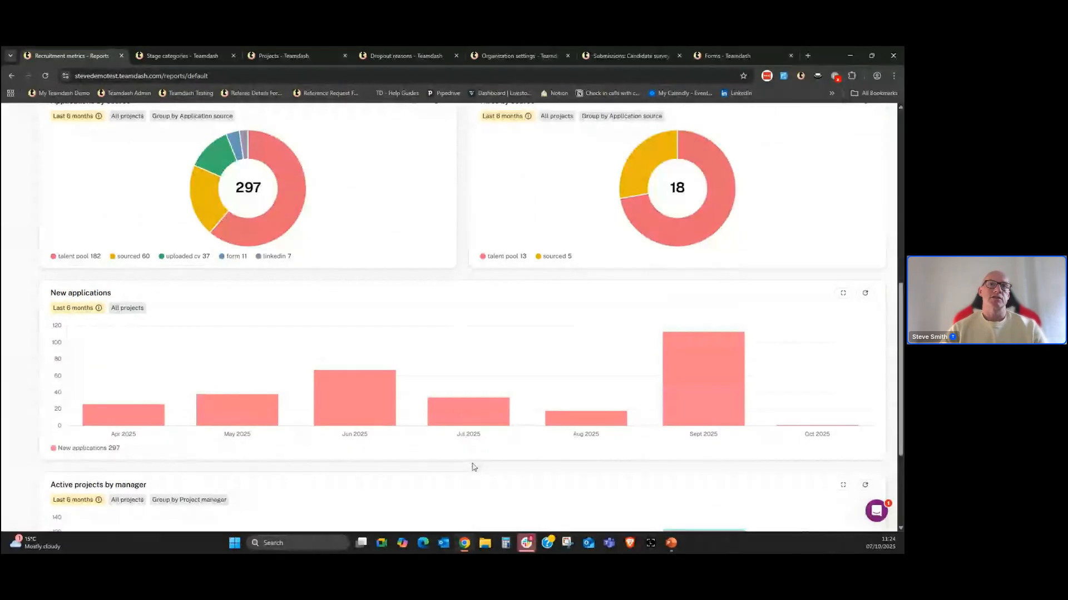
pyautogui.moveTo(72, 311)
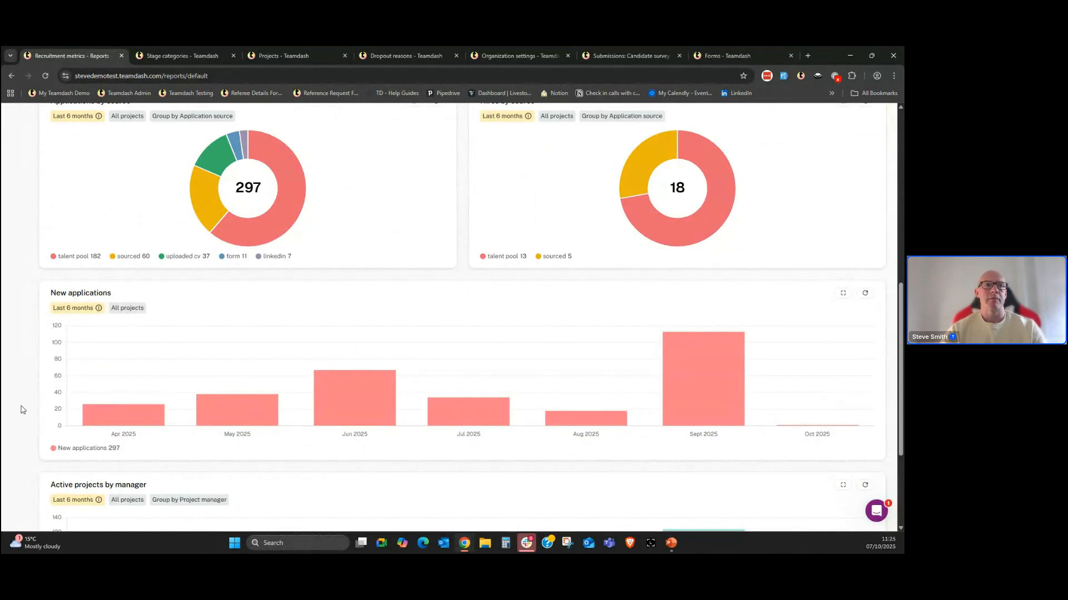
# Step: Examine the Active projects by manager chart and view the project details behind its May 2025 bar
pyautogui.scroll(-3, 22, 410)
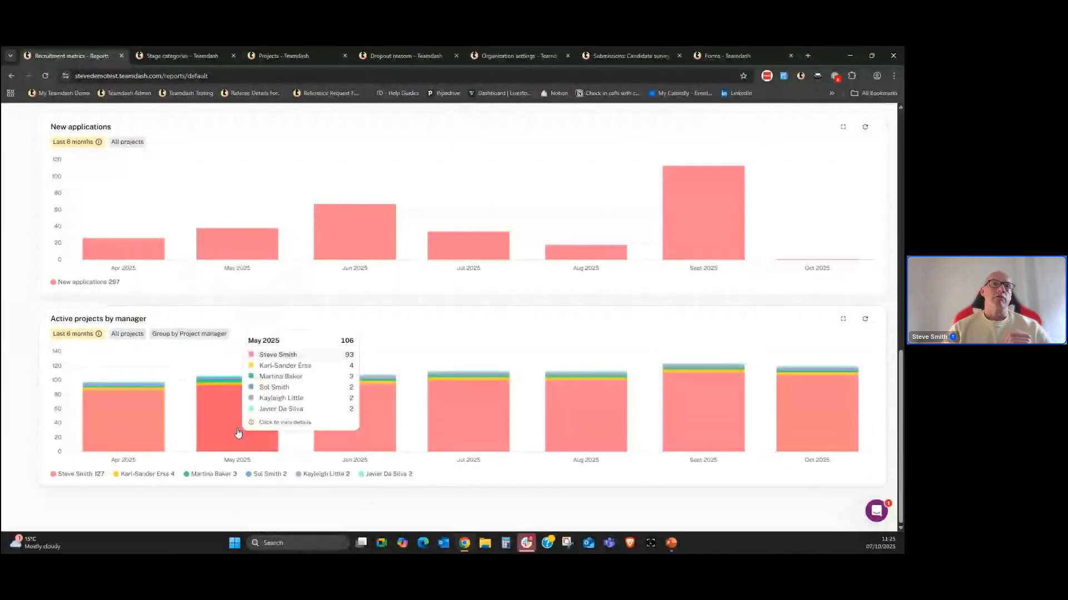
pyautogui.click(215, 439)
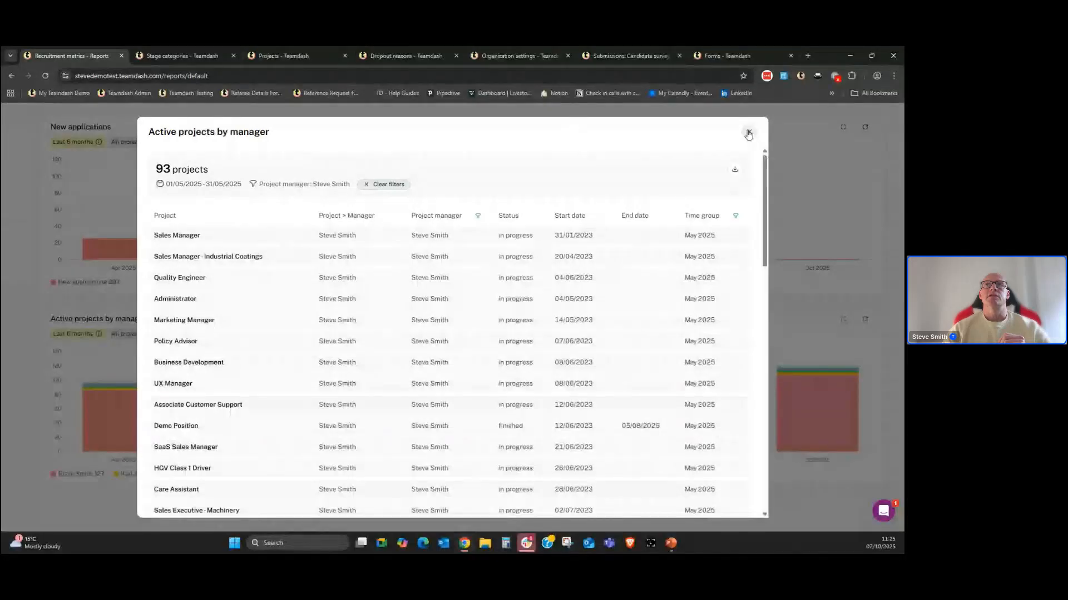
pyautogui.click(750, 132)
# Step: Turn on the quick filter that excludes continuous projects from the Recruitment metrics report
pyautogui.scroll(8, 246, 300)
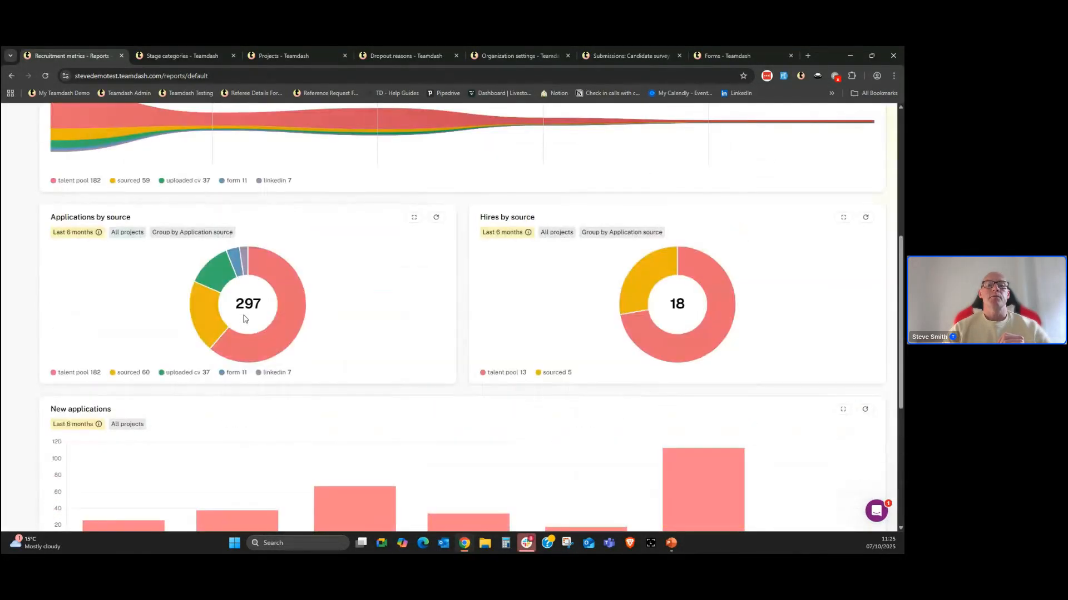
pyautogui.scroll(2, 245, 320)
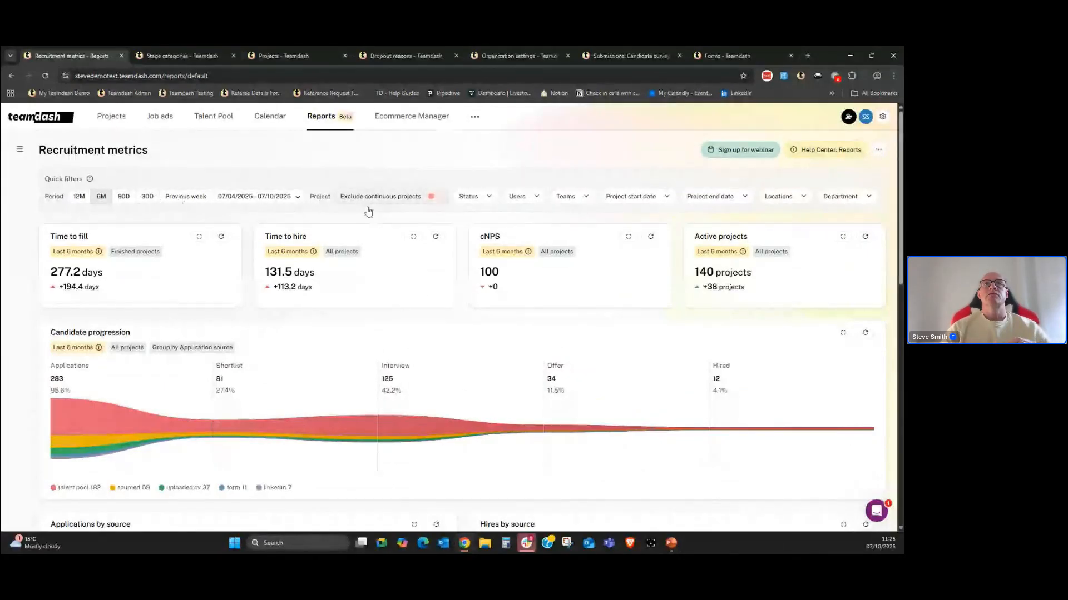
pyautogui.click(435, 198)
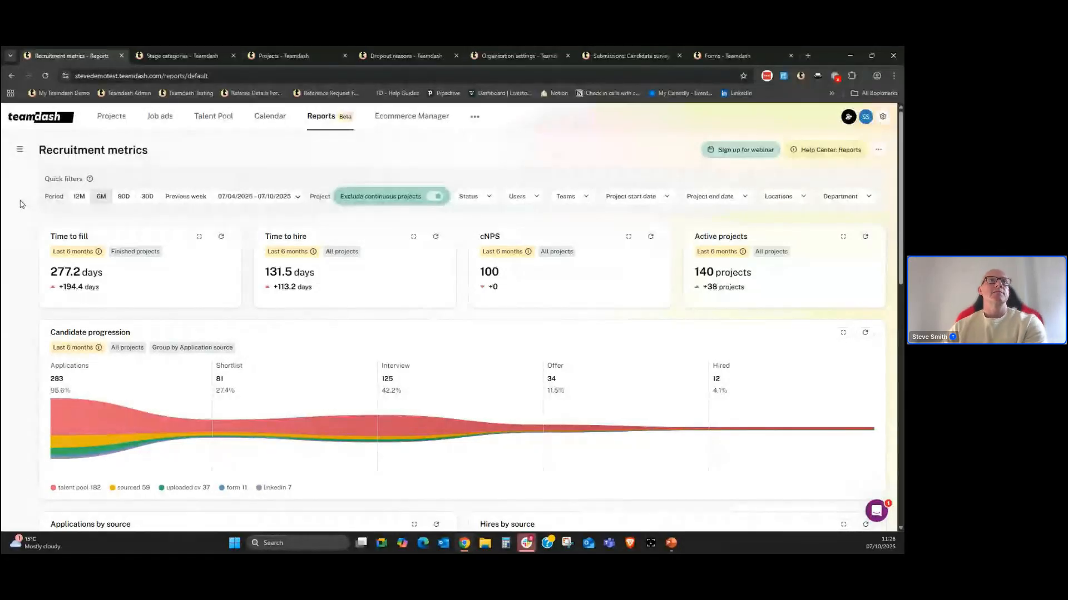
# Step: Create a new custom report and start a Candidate progression widget in it
pyautogui.click(21, 153)
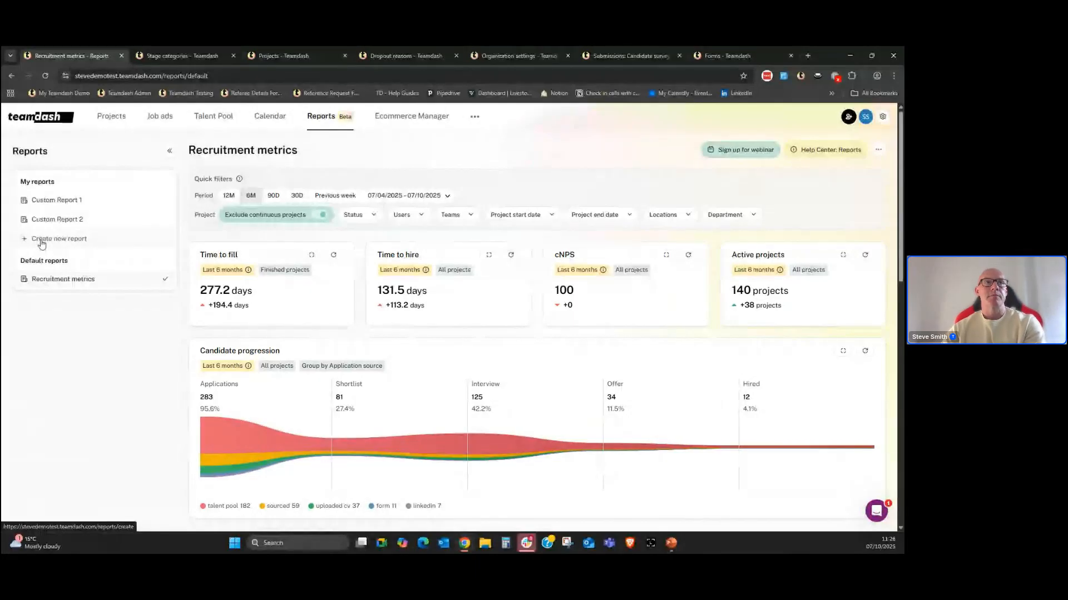
pyautogui.click(46, 240)
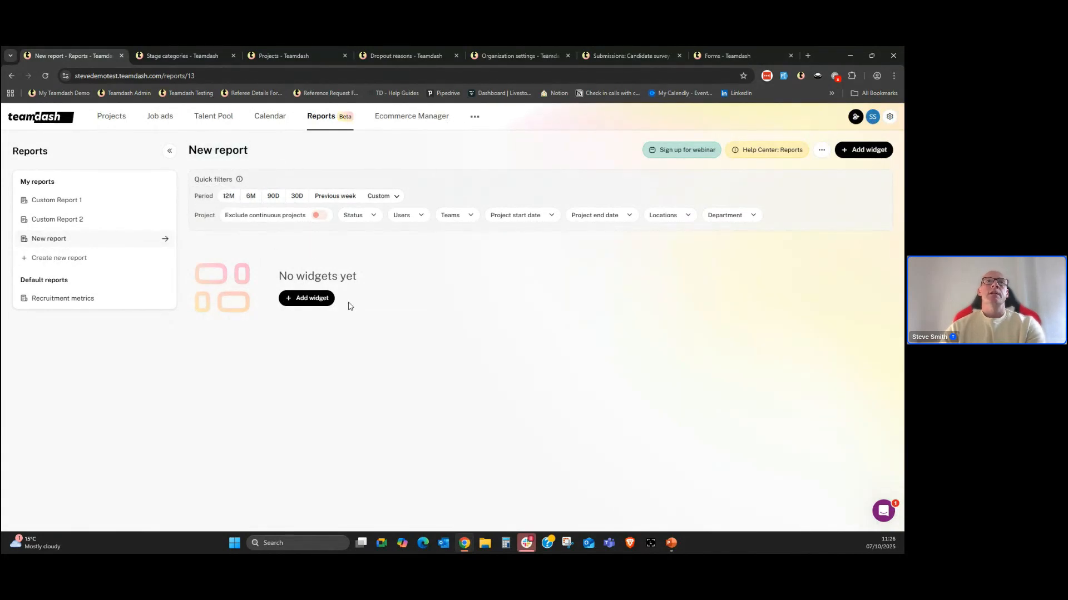
pyautogui.click(306, 300)
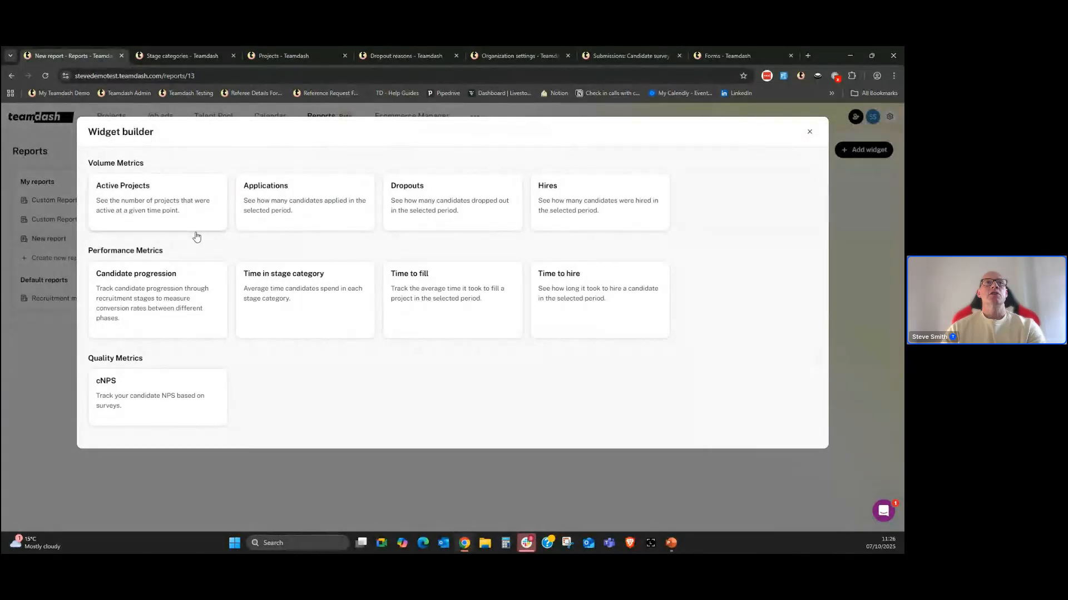
pyautogui.click(139, 309)
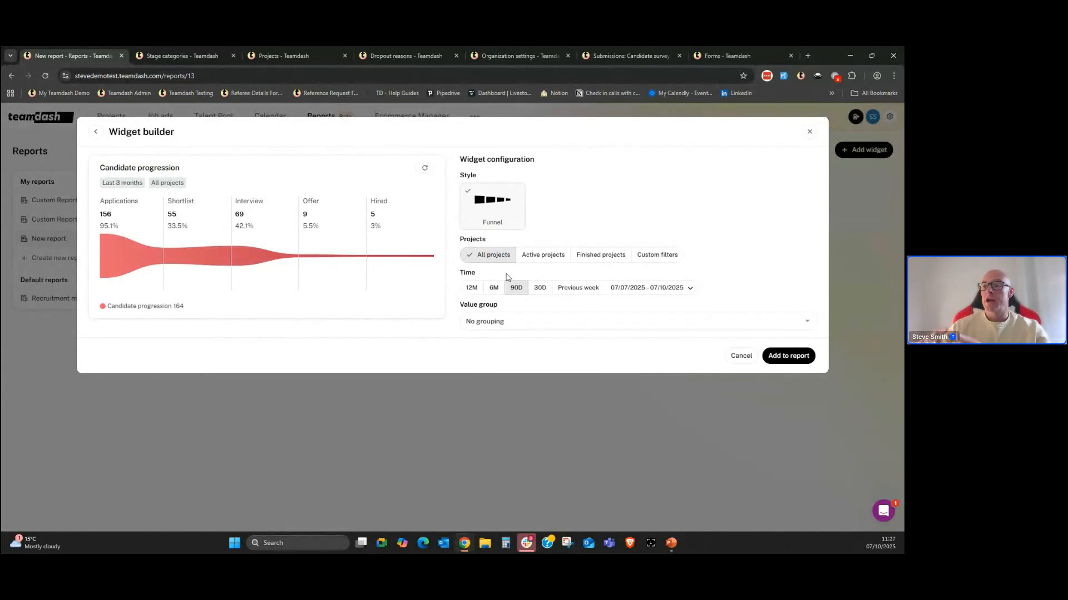
# Step: Limit the Candidate progression widget to projects in the Sales department with custom filters
pyautogui.click(657, 259)
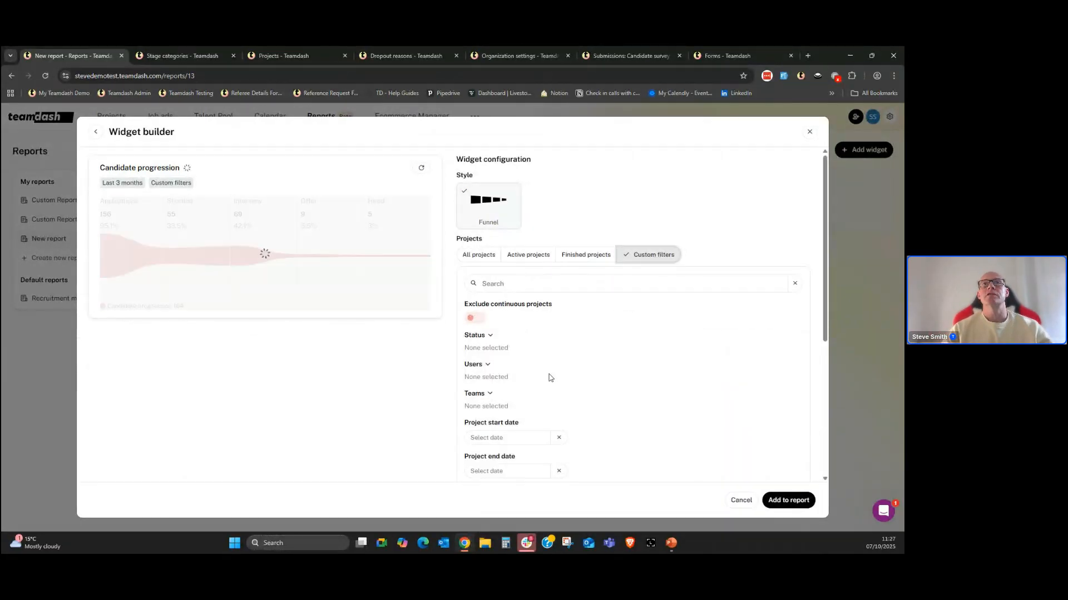
pyautogui.scroll(-1, 549, 378)
pyautogui.scroll(-6, 550, 378)
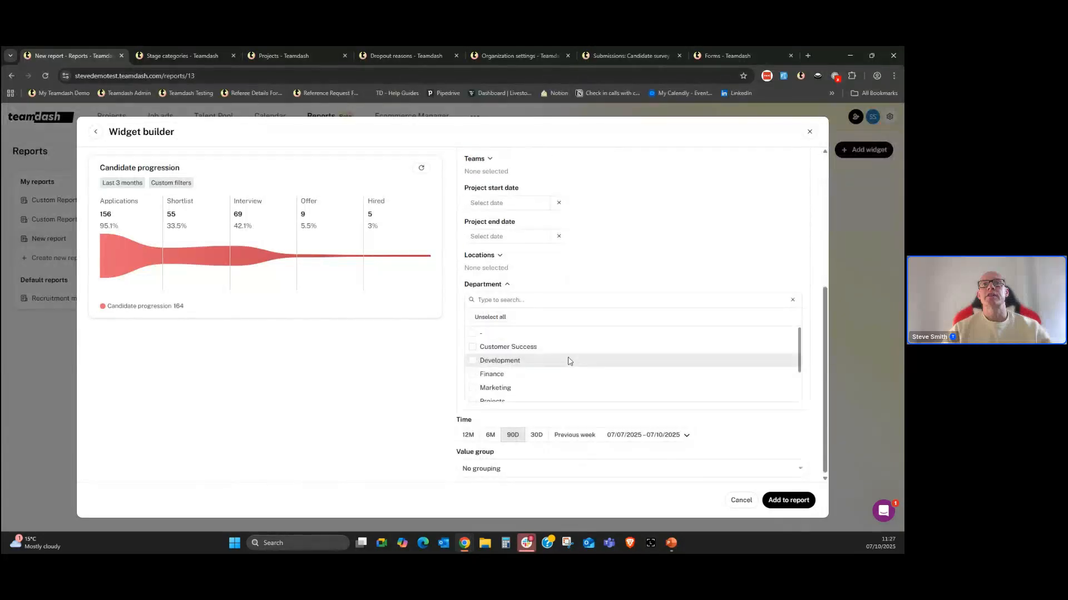
pyautogui.click(473, 366)
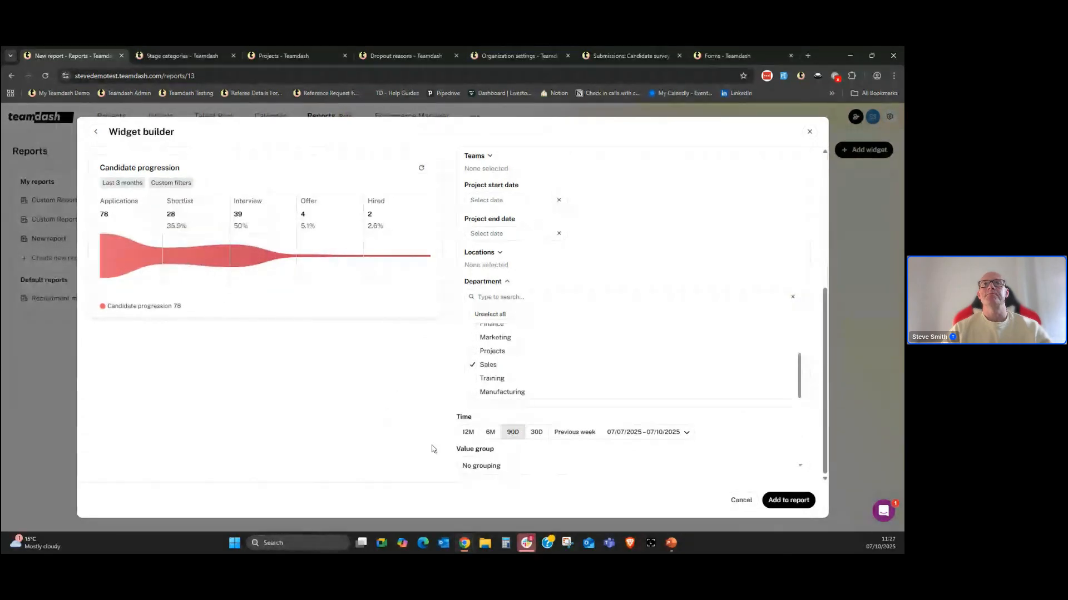
# Step: Group the Candidate progression widget by Application source over a 6M period and add it to the report
pyautogui.click(513, 471)
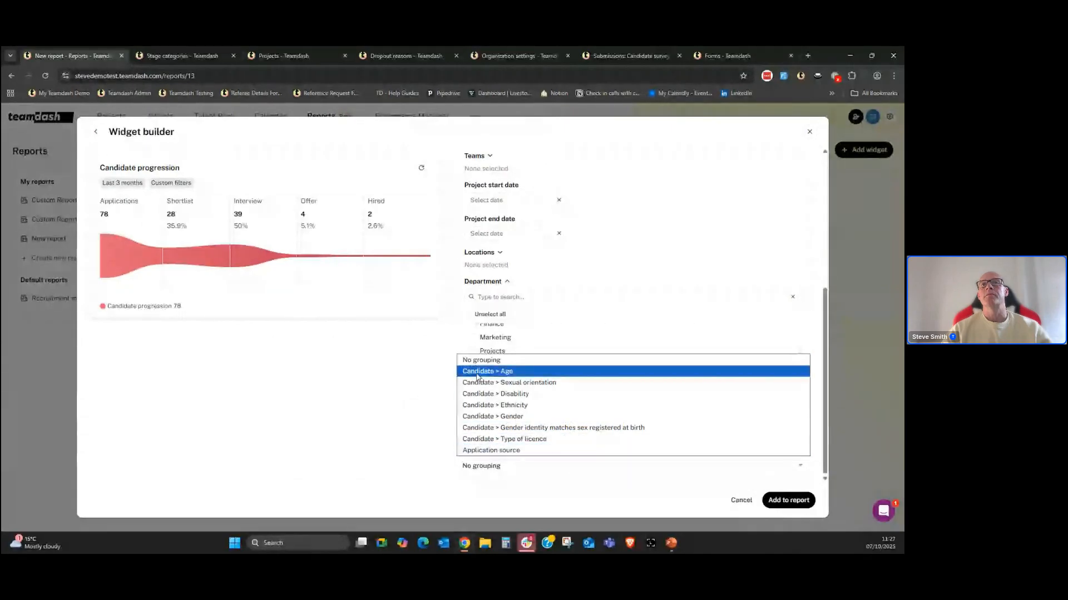
pyautogui.click(489, 452)
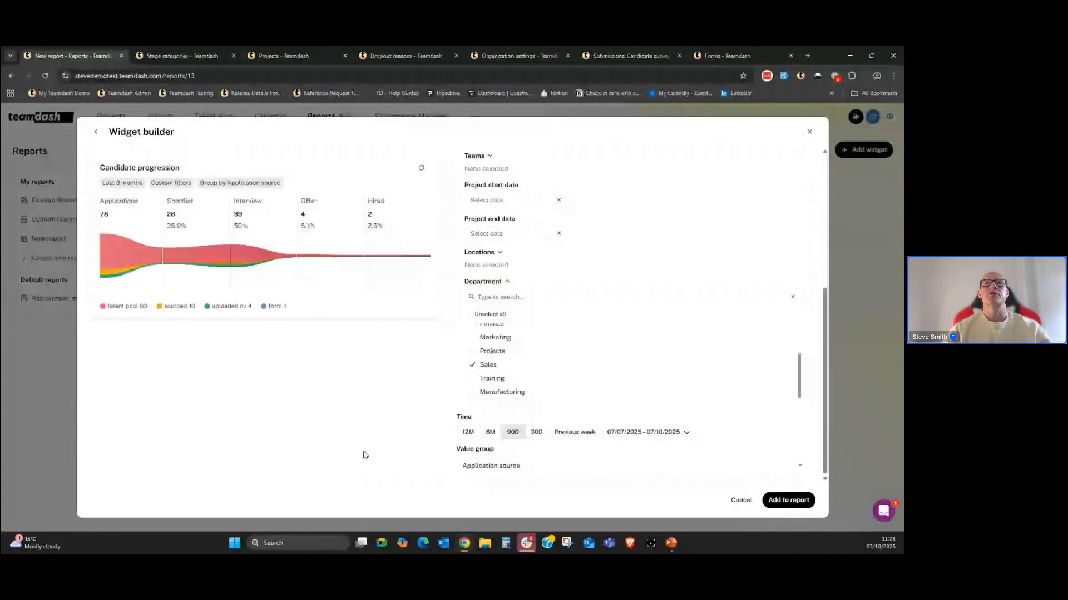
pyautogui.click(489, 435)
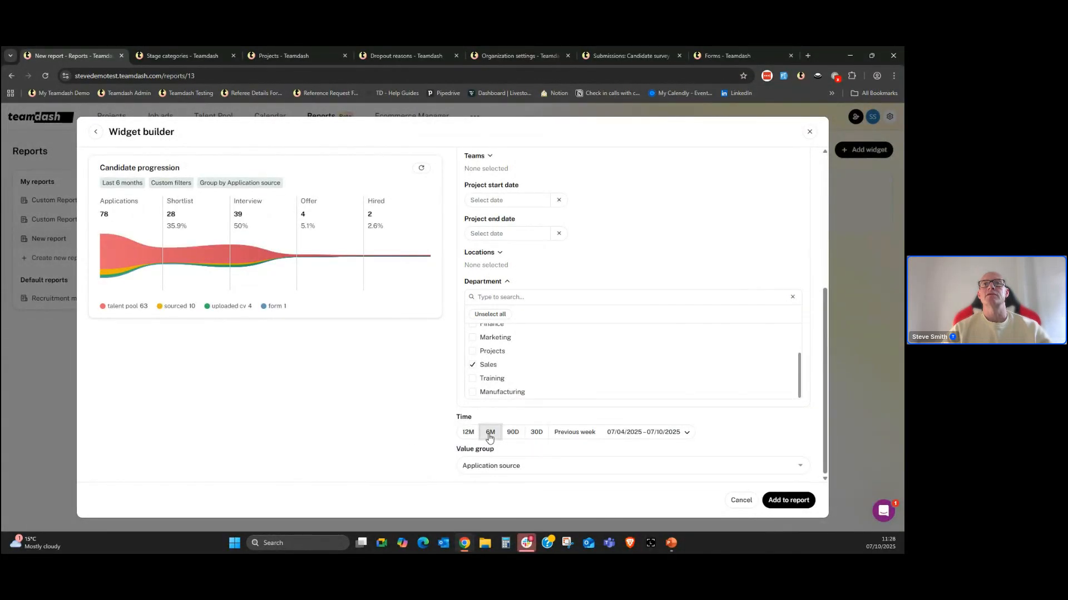
pyautogui.click(806, 504)
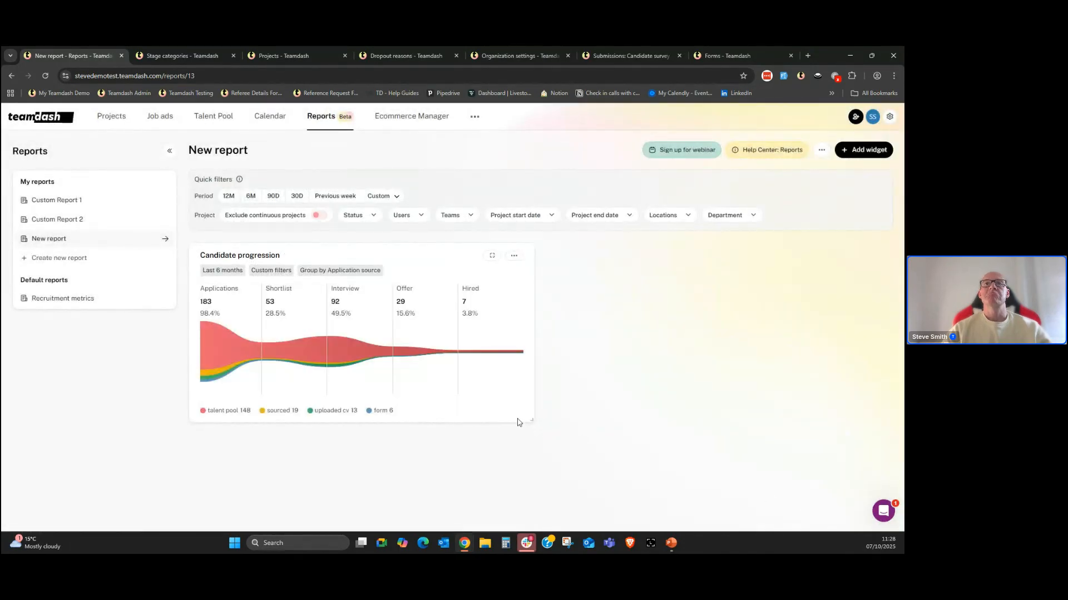
# Step: Widen the Candidate progression widget to the full report width and collapse the reports list
pyautogui.moveTo(531, 420); pyautogui.dragTo(870, 400)
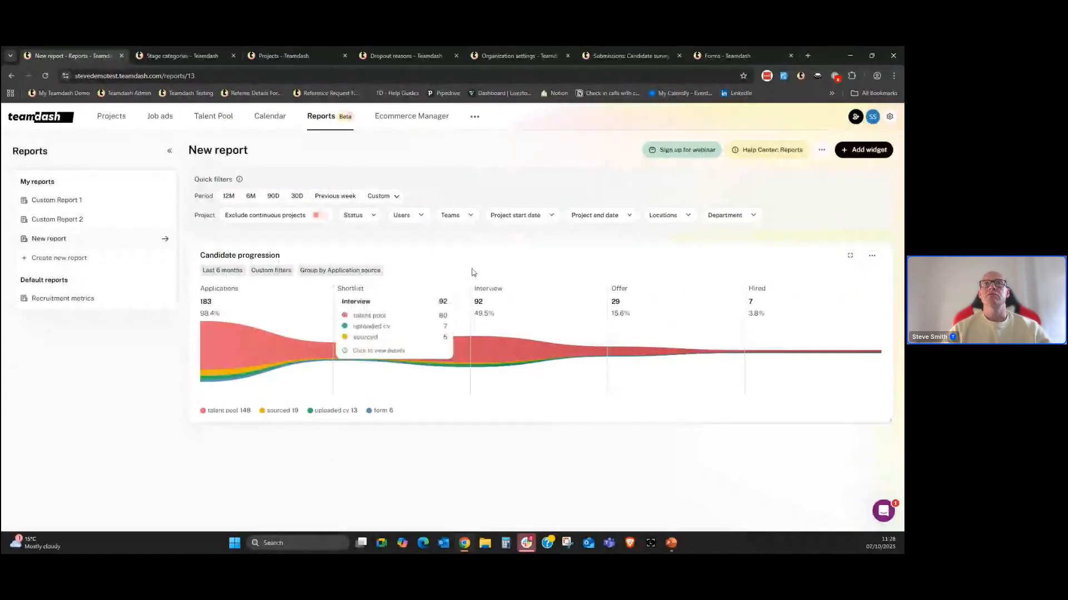
pyautogui.moveTo(406, 253)
pyautogui.mouseDown()
pyautogui.moveTo(373, 359)
pyautogui.moveTo(443, 407)
pyautogui.moveTo(395, 241)
pyautogui.mouseUp()
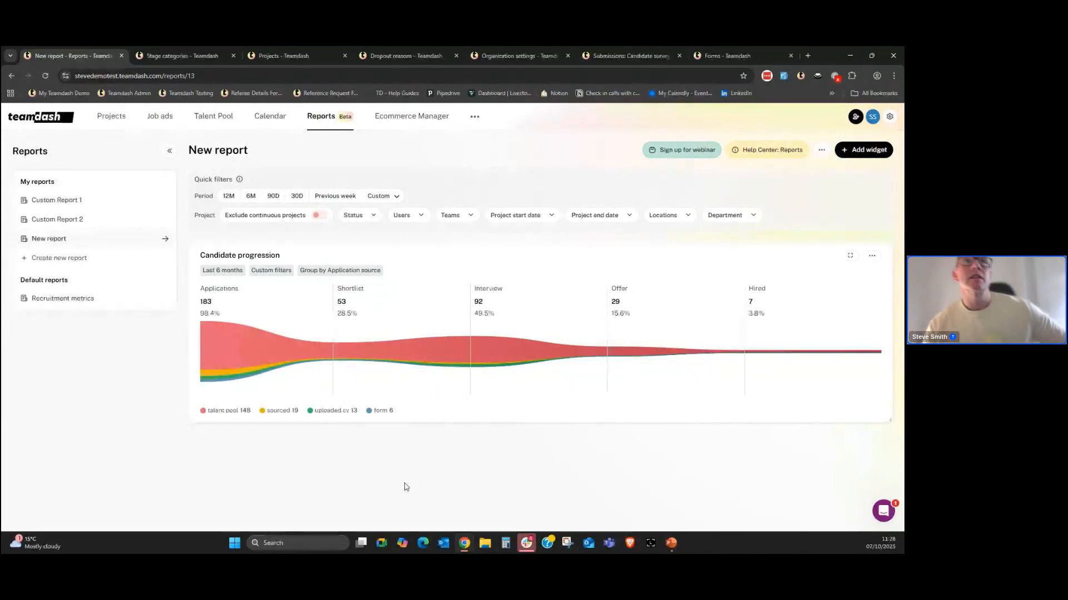
pyautogui.click(169, 151)
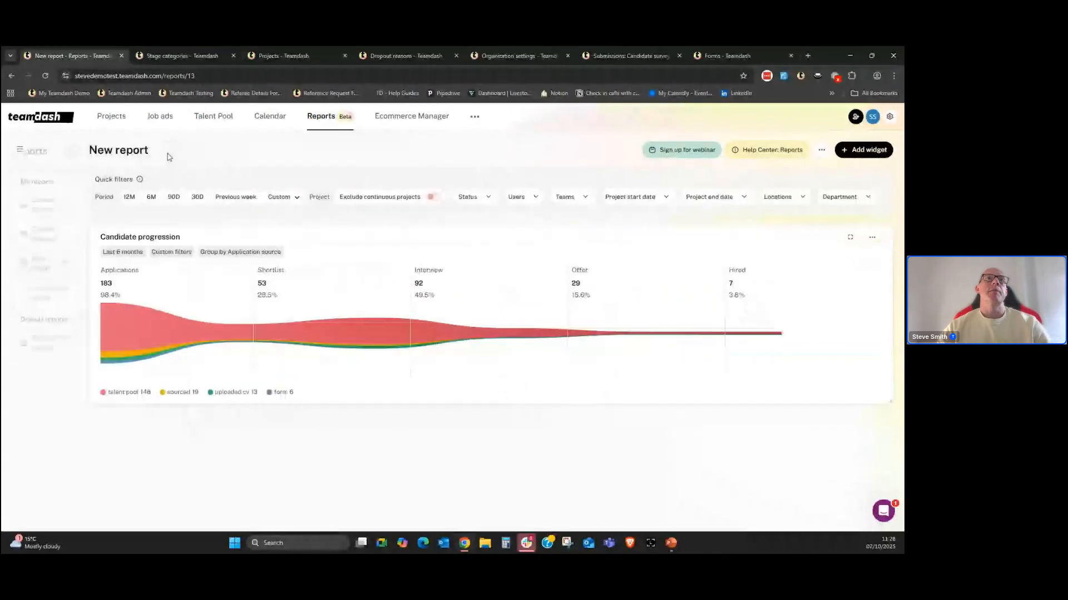
# Step: Rename the Candidate progression widget to "Candidate progression Sales Roles"
pyautogui.doubleClick(116, 237)
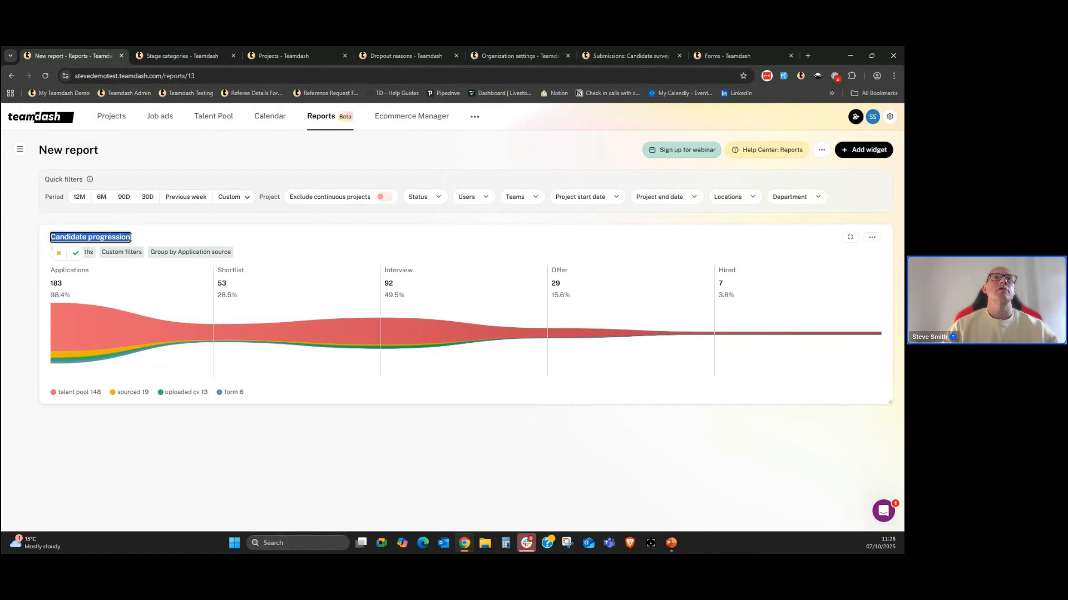
pyautogui.click(132, 237)
pyautogui.write('Sales Roles')
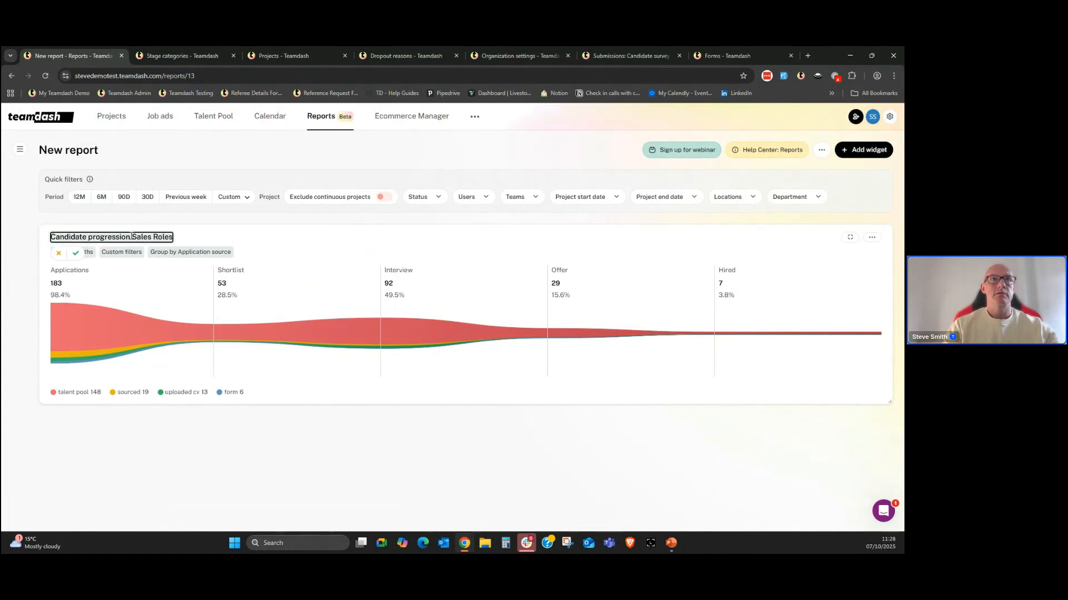
pyautogui.click(76, 253)
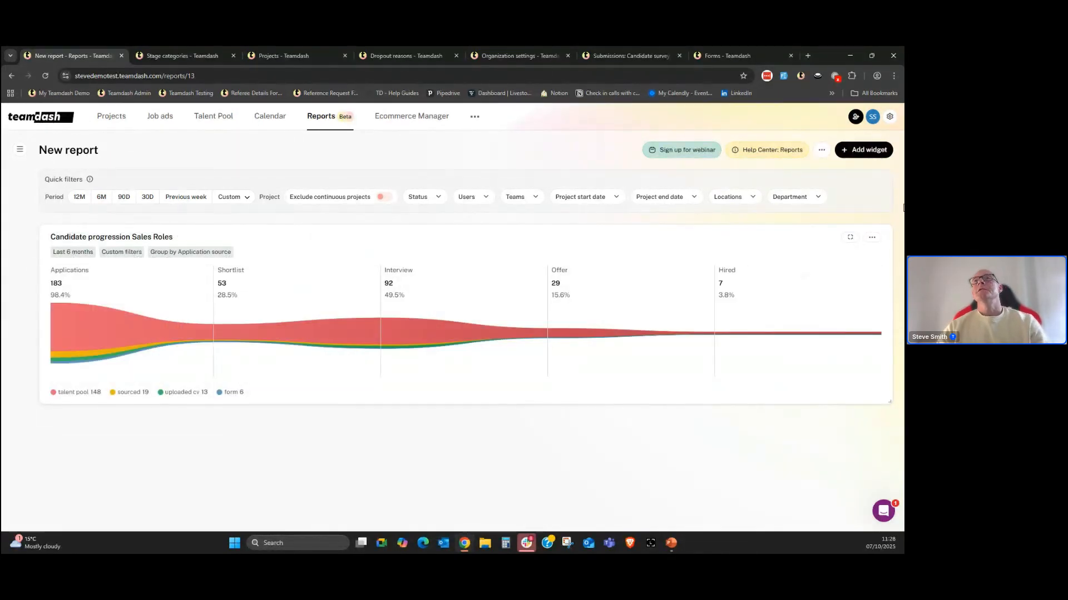
# Step: Start another widget for Time in stage category and give it the Bar style
pyautogui.click(867, 152)
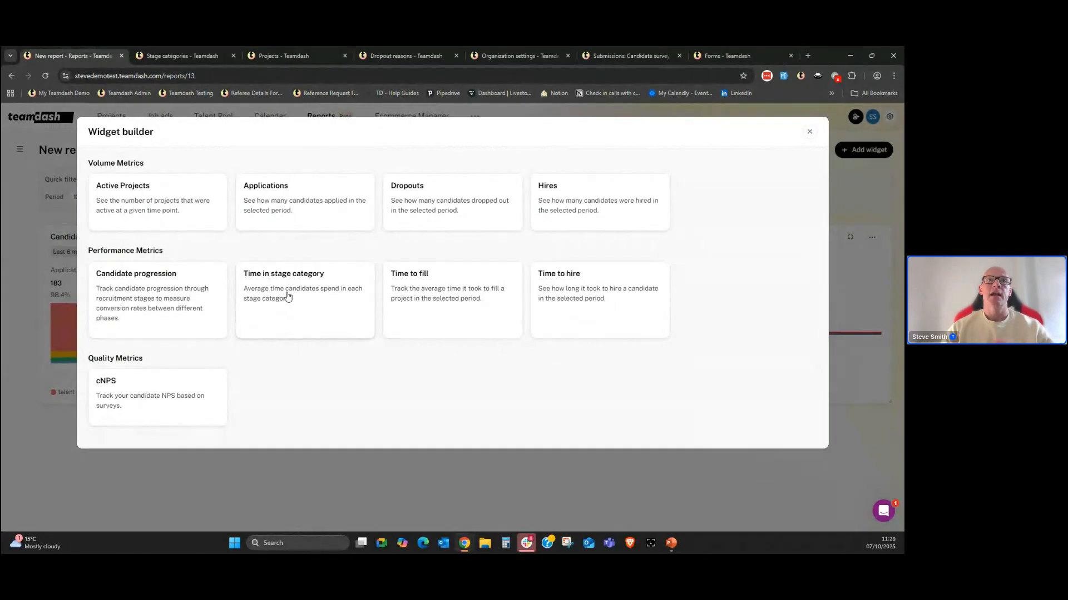
pyautogui.click(288, 297)
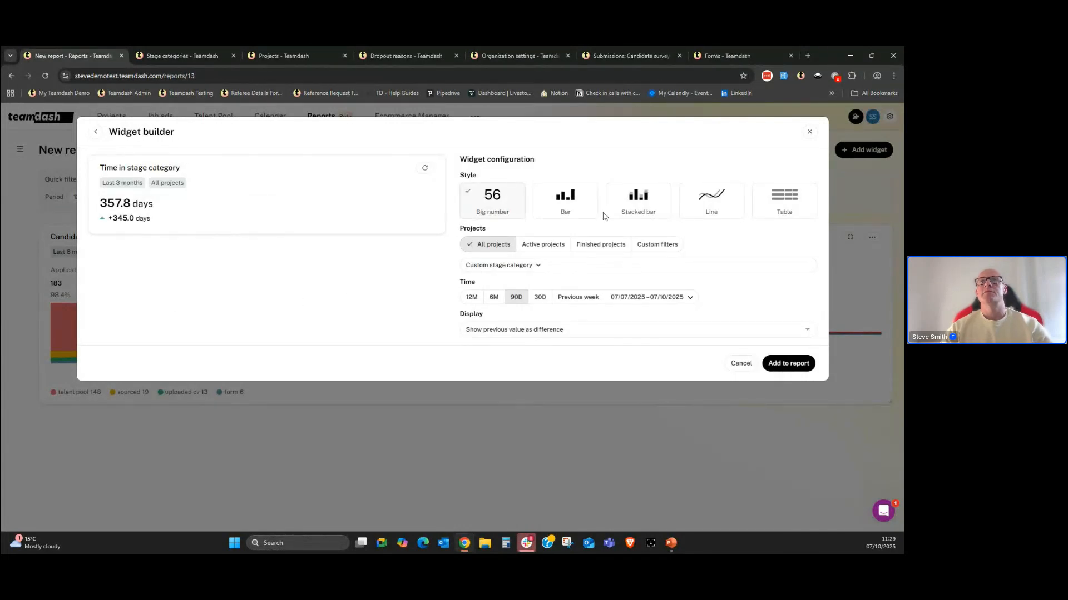
pyautogui.click(637, 202)
pyautogui.click(566, 197)
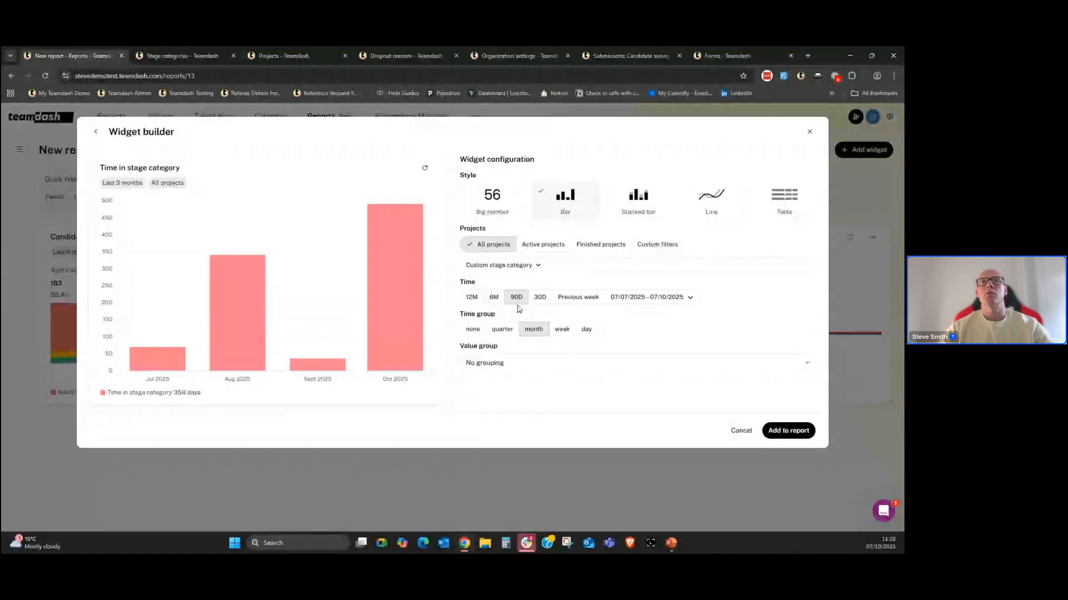
# Step: Set the Time in stage category widget to a 6M period and group its values by Custom stage category
pyautogui.click(493, 300)
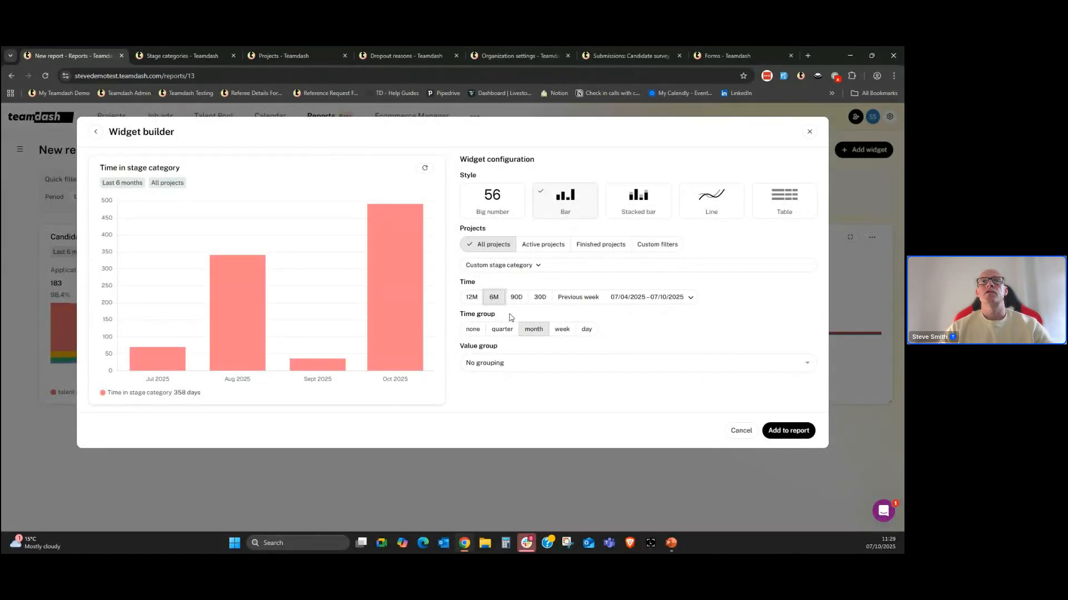
pyautogui.click(508, 368)
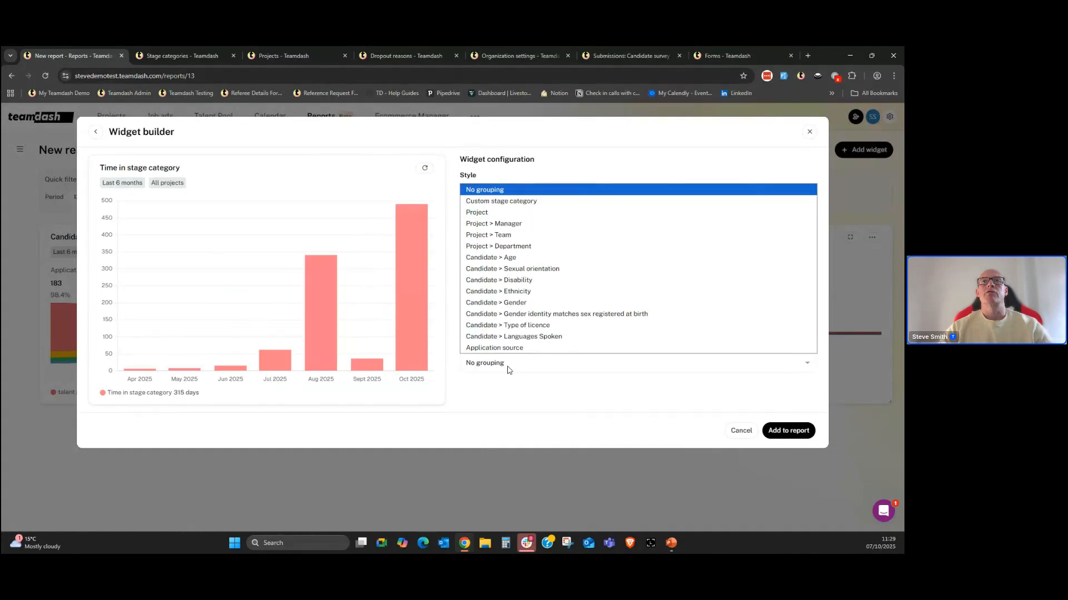
pyautogui.click(503, 202)
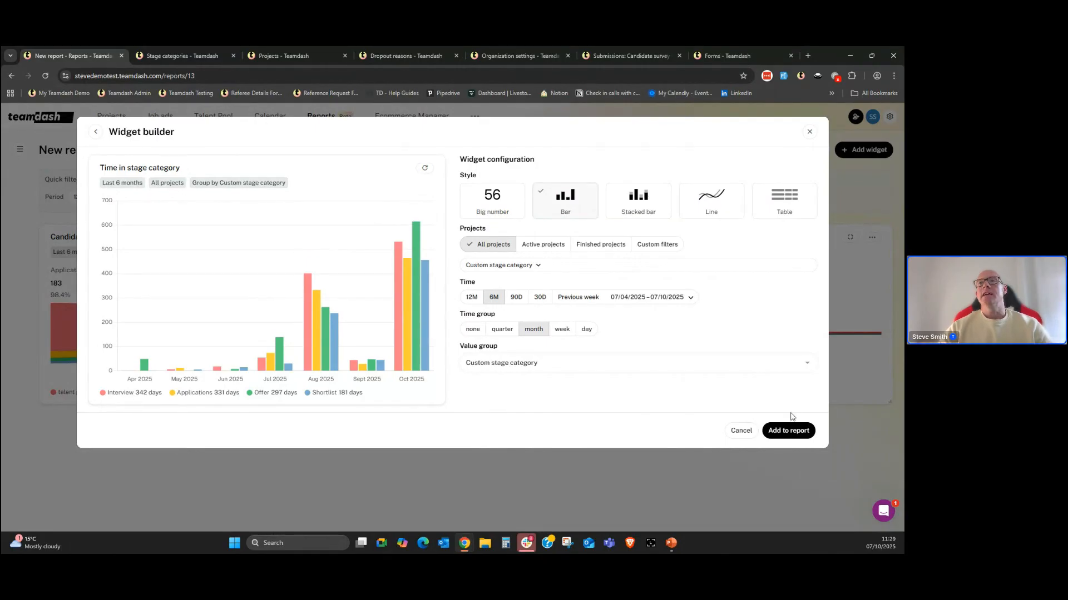
# Step: Add the Time in stage category widget to the report and widen it to the full report width
pyautogui.click(794, 434)
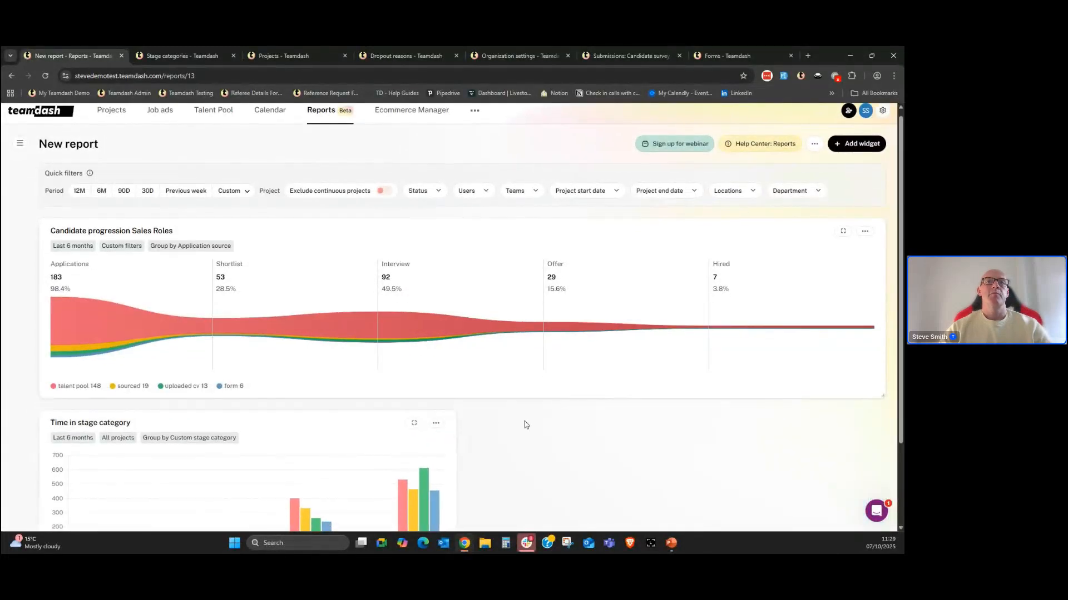
pyautogui.scroll(-2, 524, 424)
pyautogui.moveTo(452, 484); pyautogui.dragTo(863, 483)
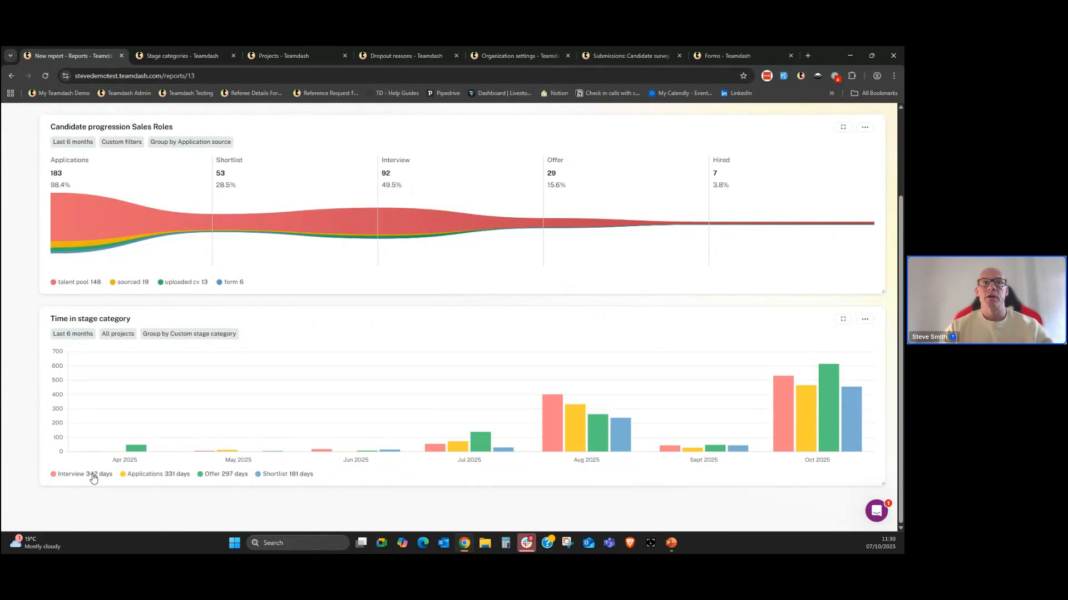
# Step: Examine the candidates behind the October 2025 Interview bar, sorted by longest time in stage category, and close the details
pyautogui.moveTo(781, 427)
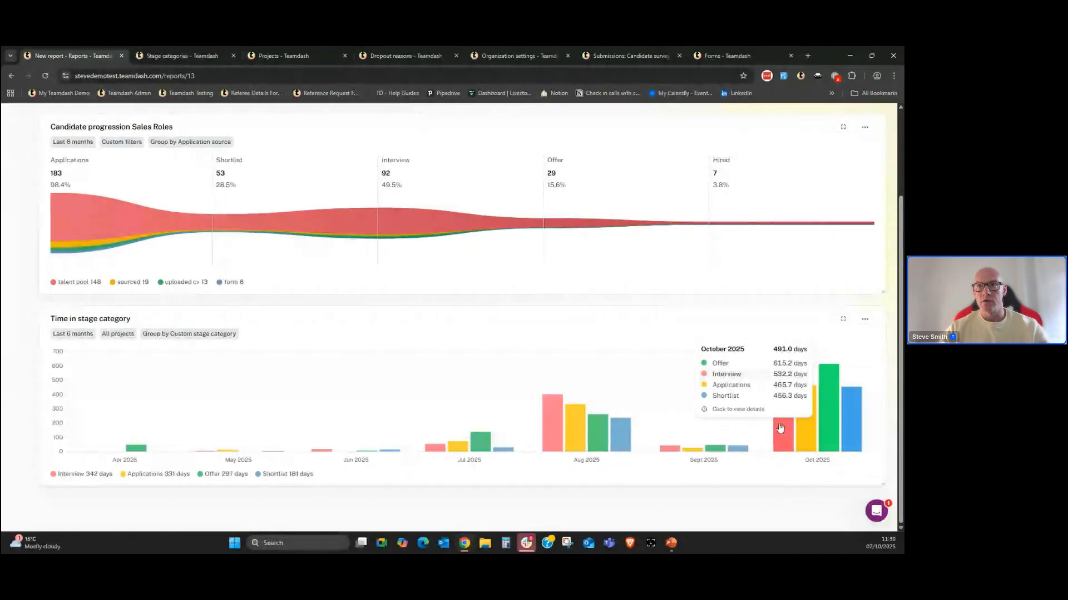
pyautogui.click(781, 428)
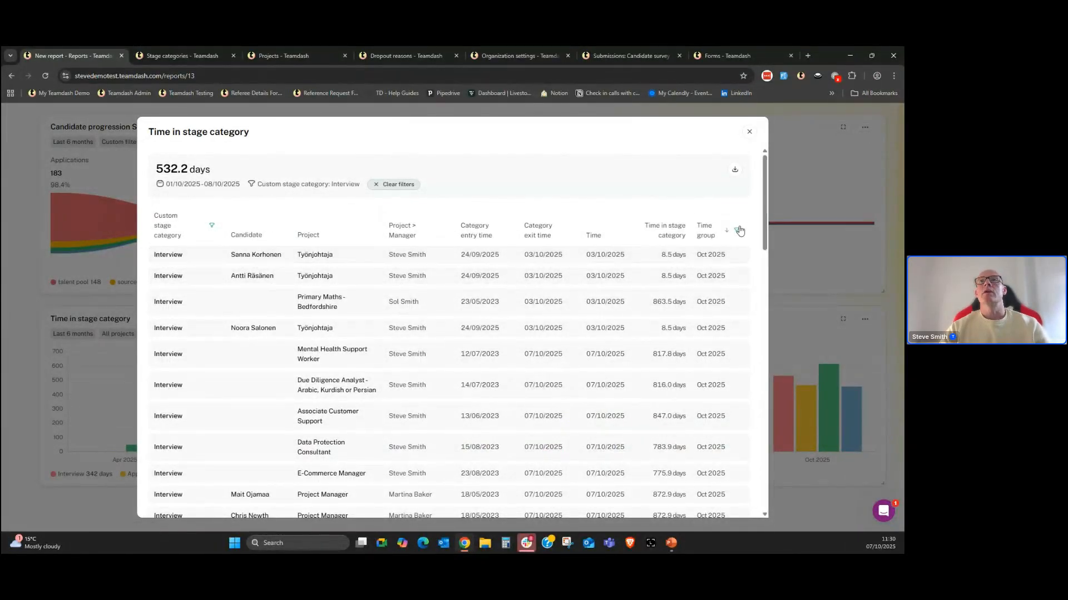
pyautogui.click(676, 238)
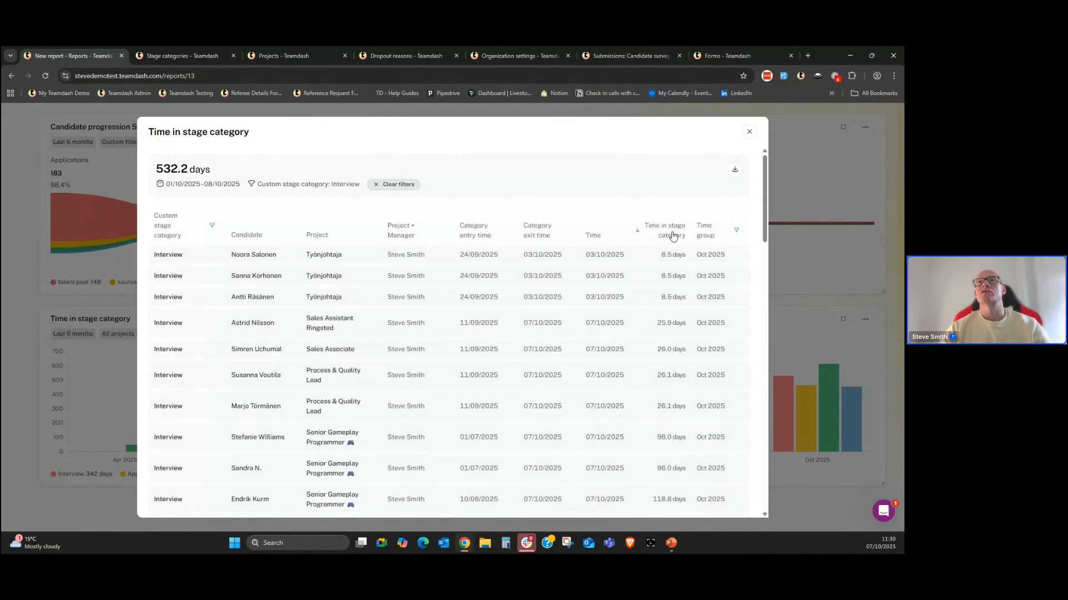
pyautogui.click(670, 235)
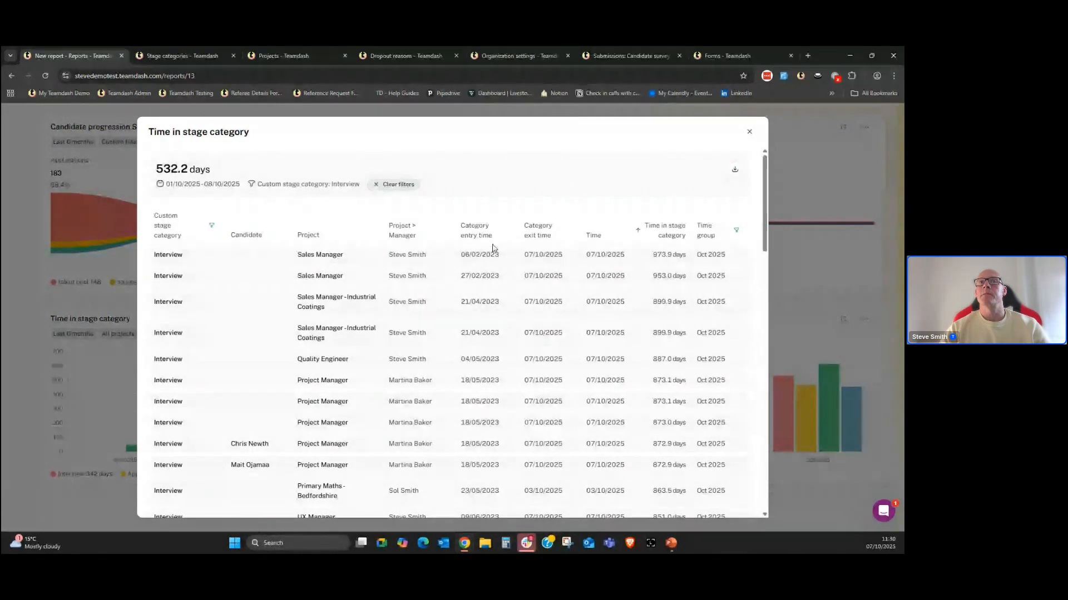
pyautogui.click(750, 133)
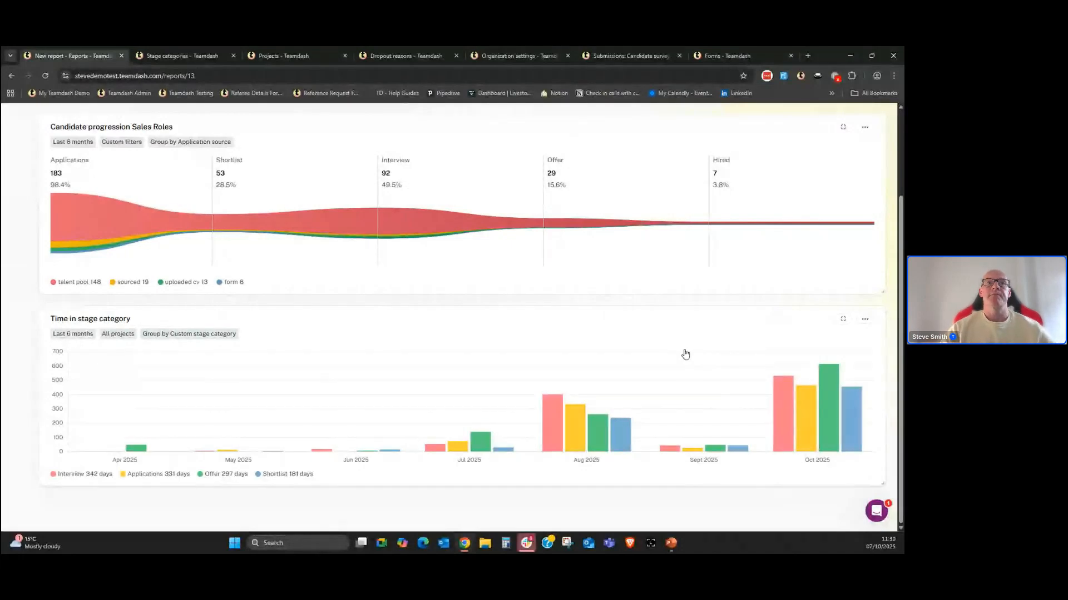
# Step: Narrow the Time in stage category widget to half the report width
pyautogui.moveTo(654, 372)
pyautogui.scroll(1, 655, 374)
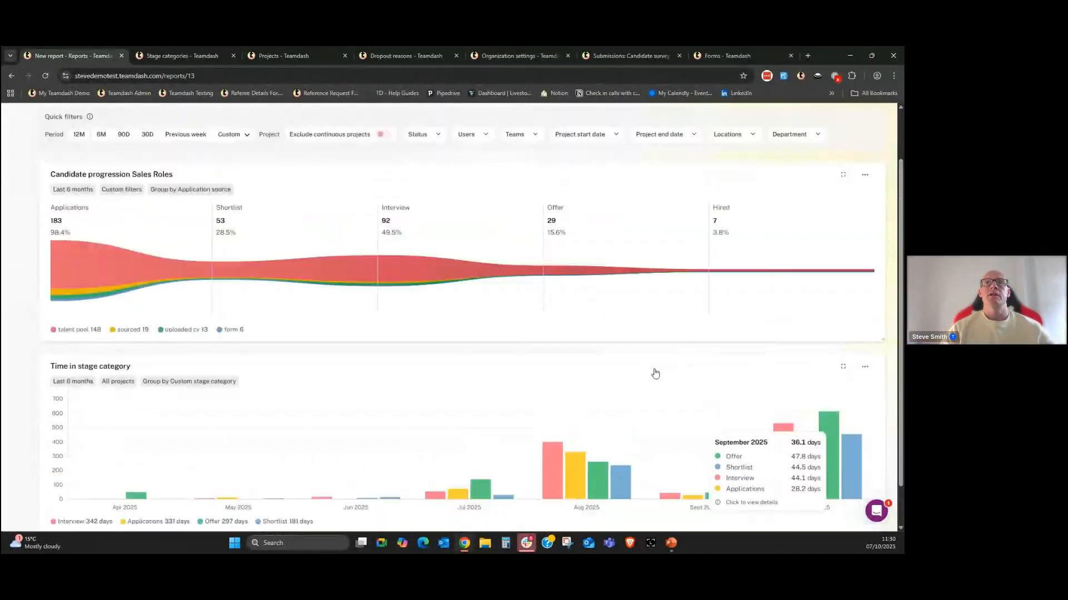
pyautogui.scroll(-1, 656, 373)
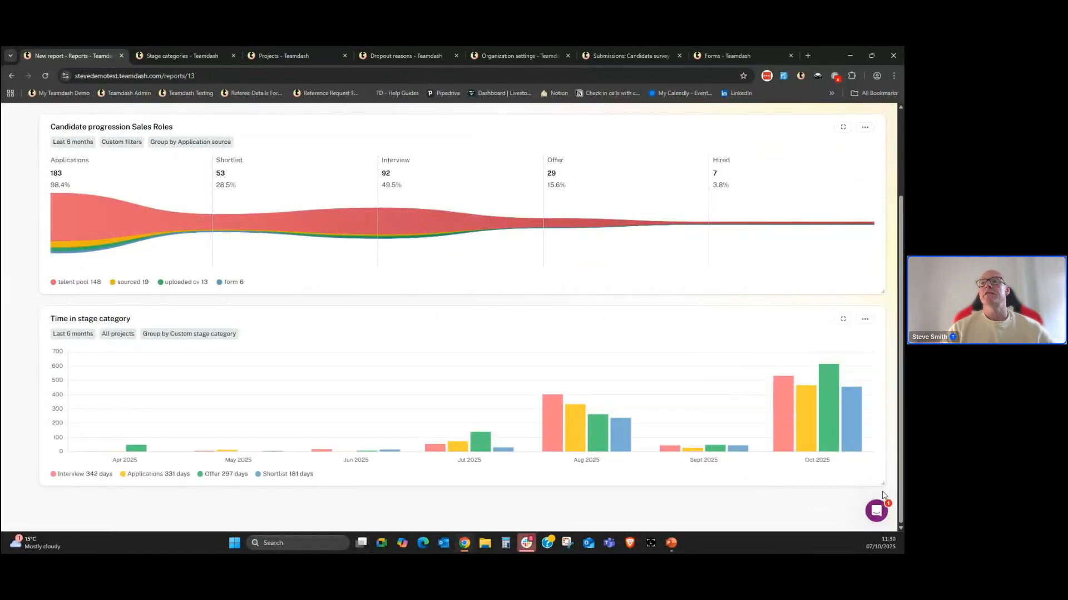
pyautogui.moveTo(882, 484); pyautogui.dragTo(382, 488)
# Step: Start another widget for Dropouts and give it the Doughnut style
pyautogui.scroll(2, 562, 436)
pyautogui.click(856, 150)
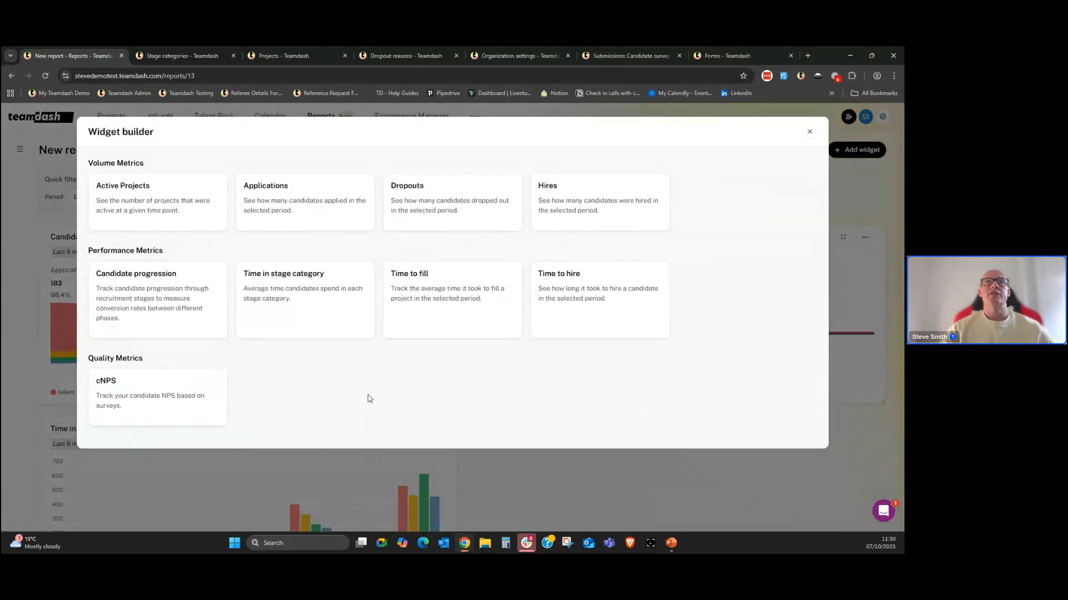
pyautogui.click(426, 203)
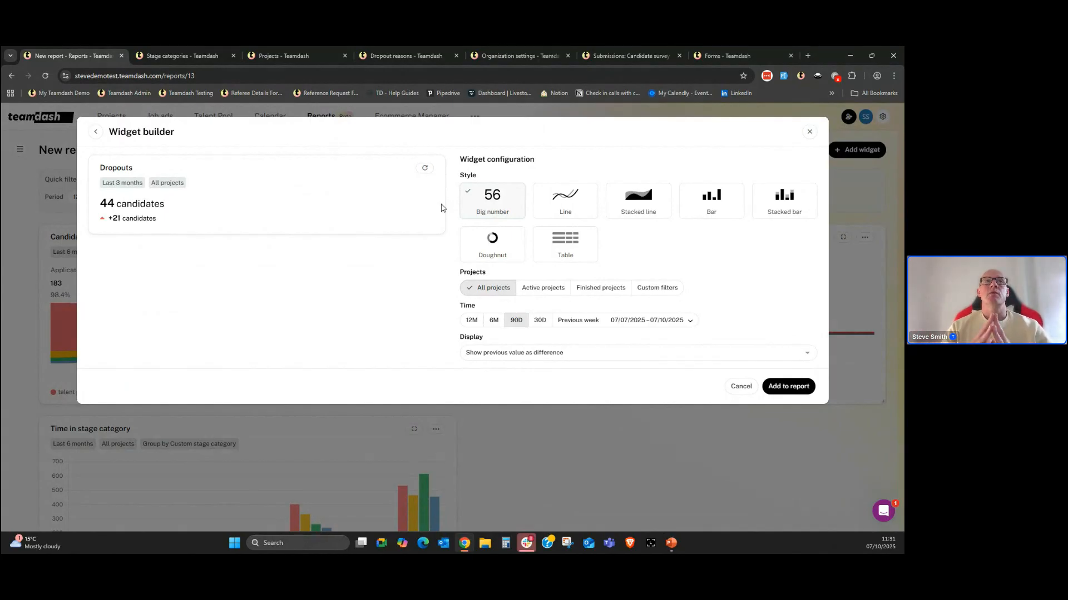
pyautogui.click(483, 256)
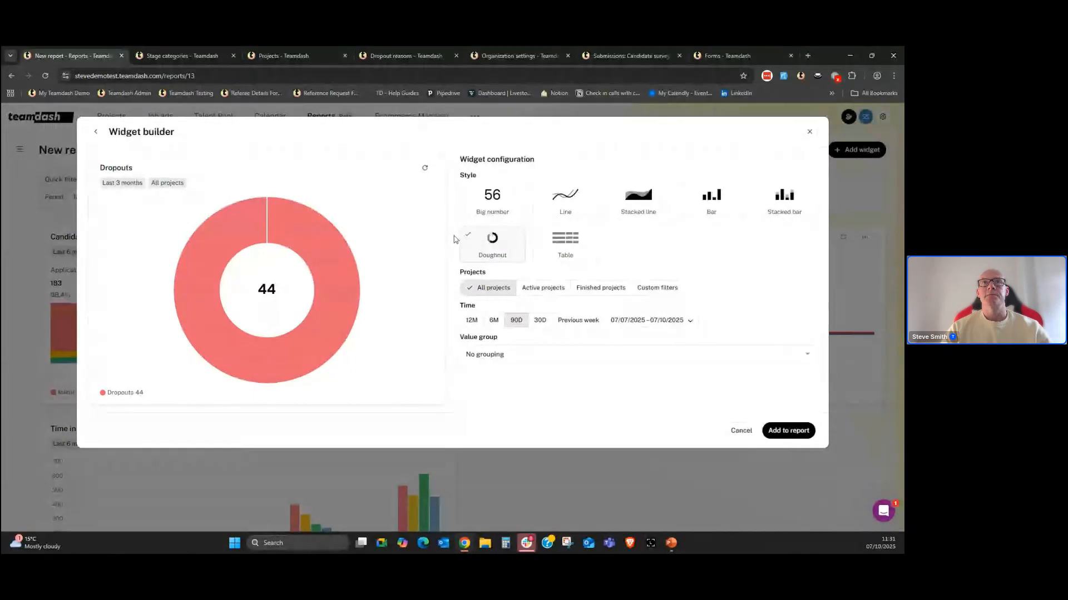
# Step: Examine the company and candidate dropout reasons and the organization setting that prompts for a reason when a candidate drops out
pyautogui.click(403, 56)
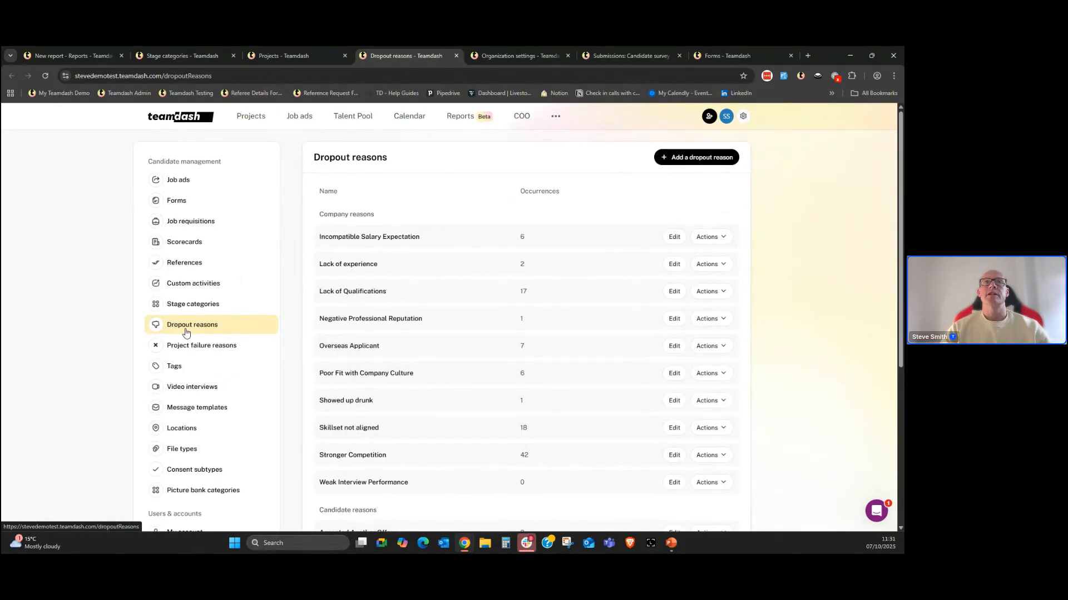
pyautogui.scroll(-1, 614, 250)
pyautogui.scroll(-3, 615, 250)
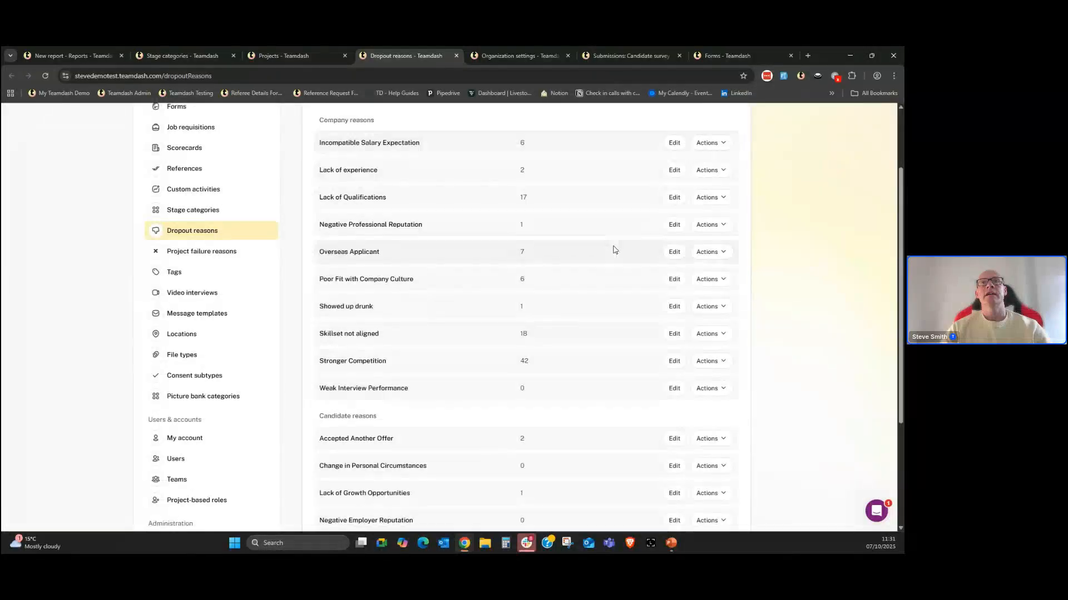
pyautogui.scroll(2, 613, 247)
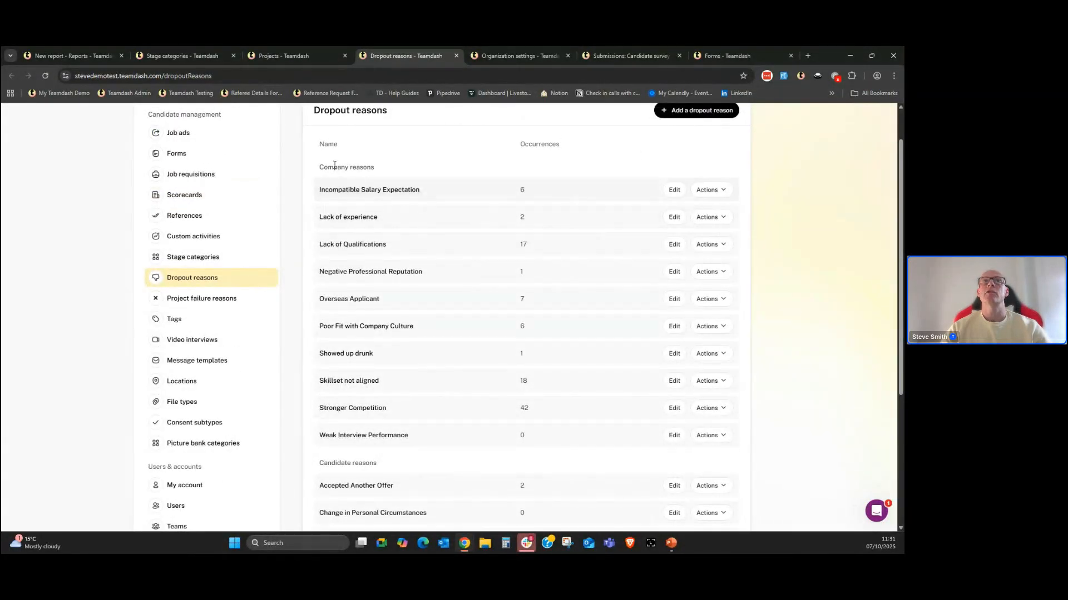
pyautogui.scroll(-3, 395, 371)
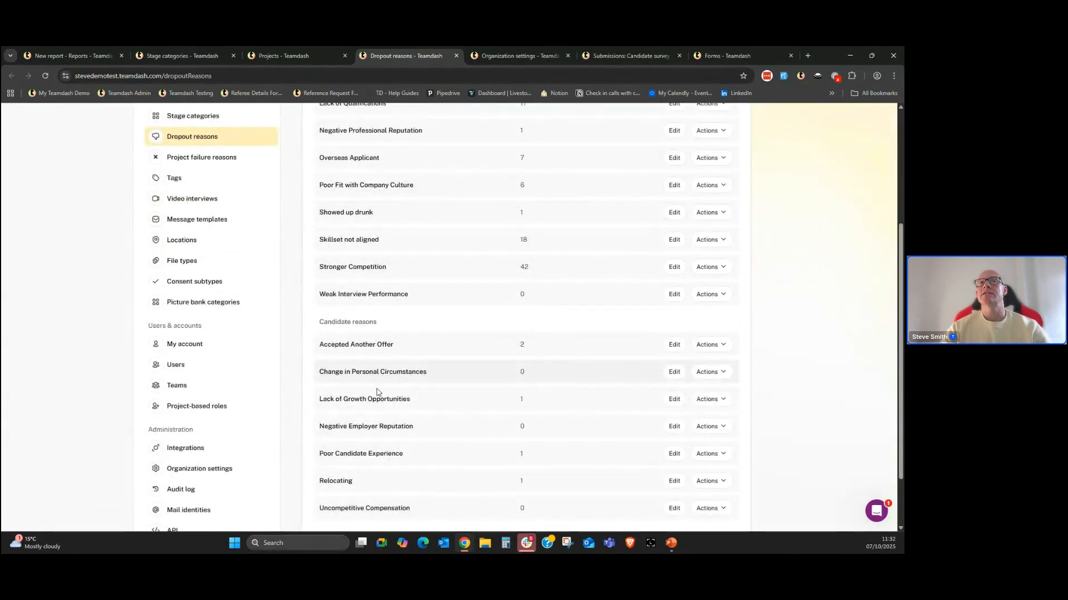
pyautogui.scroll(4, 381, 438)
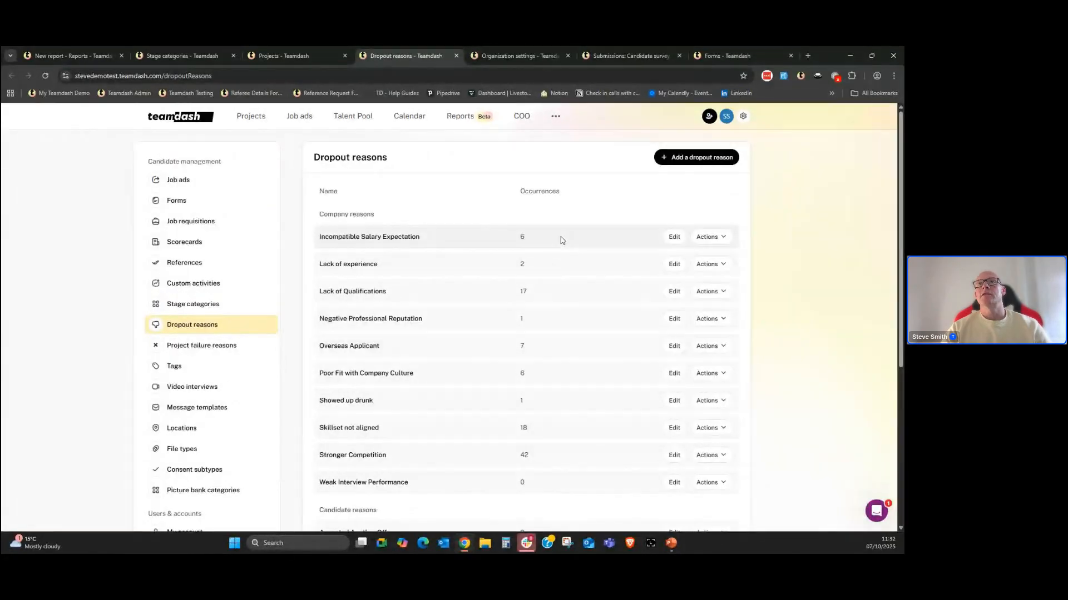
pyautogui.click(715, 239)
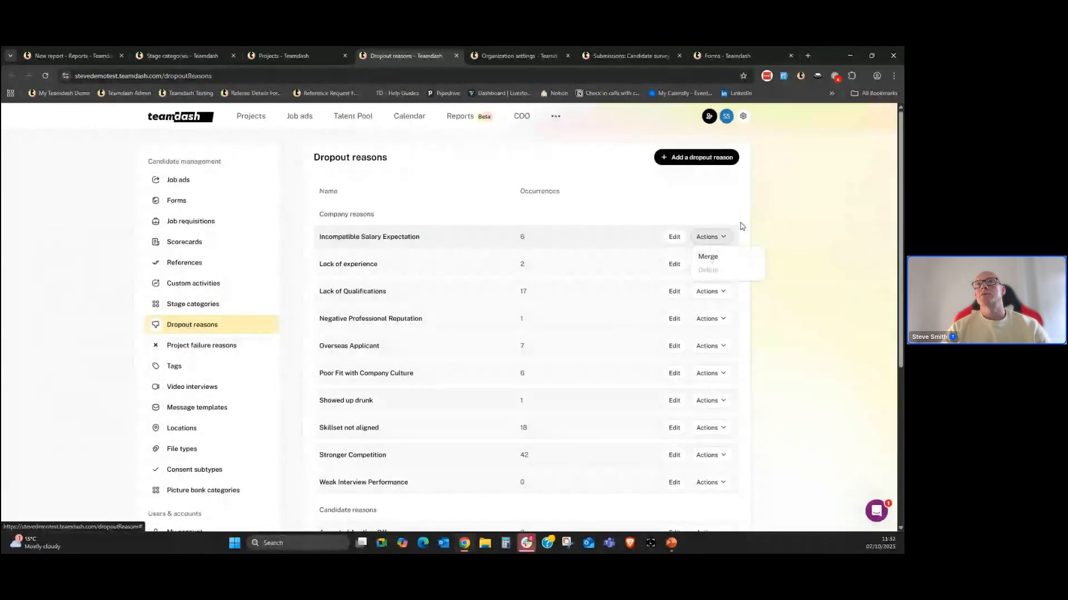
pyautogui.click(760, 200)
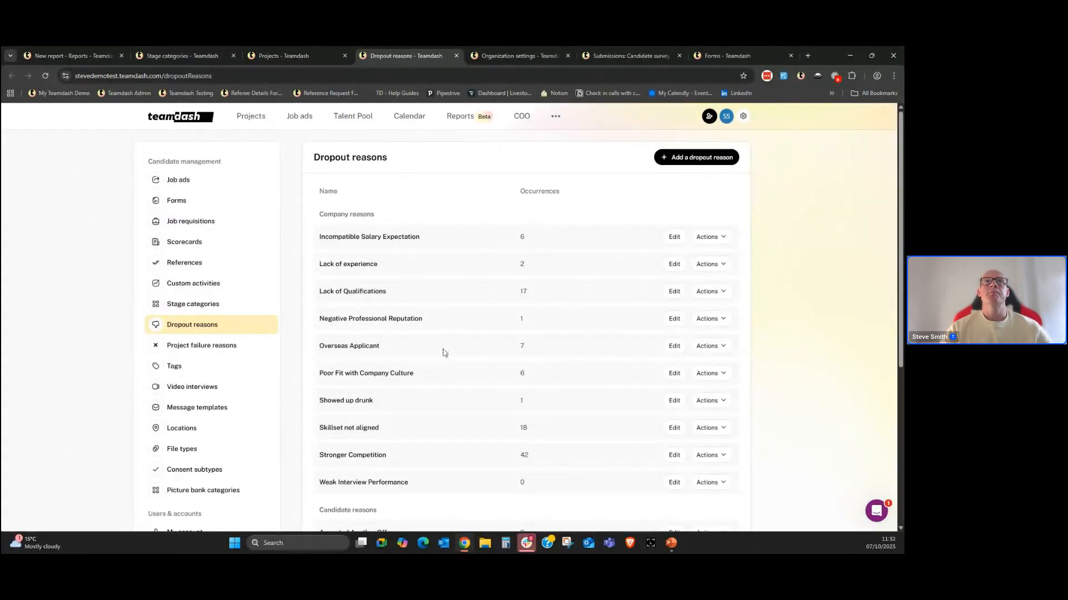
pyautogui.click(495, 55)
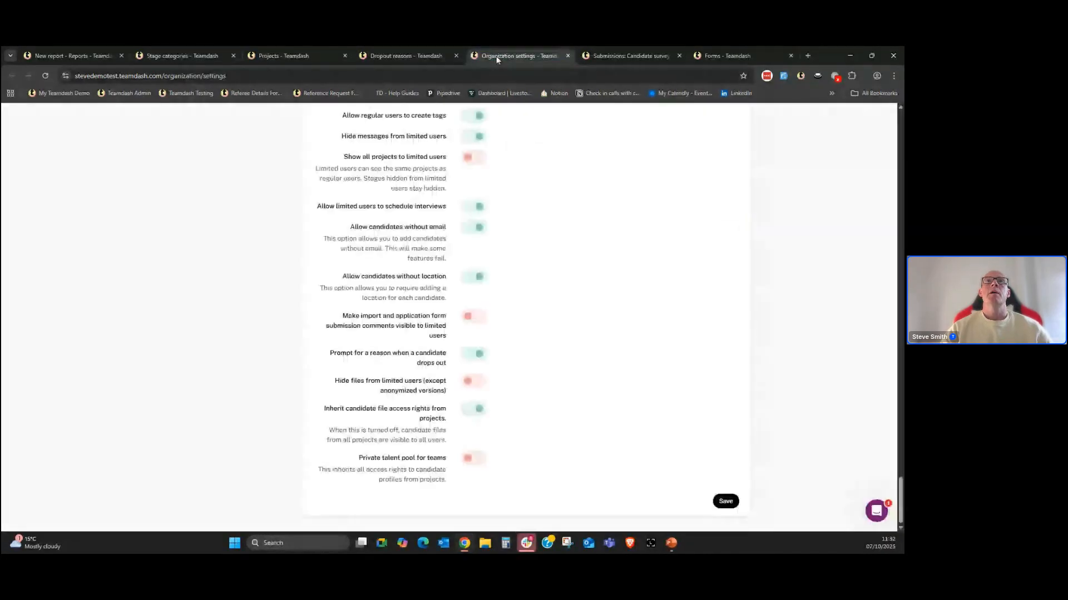
# Step: Return to the new report's widget builder and group the Dropouts values by Dropout reason
pyautogui.click(71, 54)
pyautogui.click(503, 355)
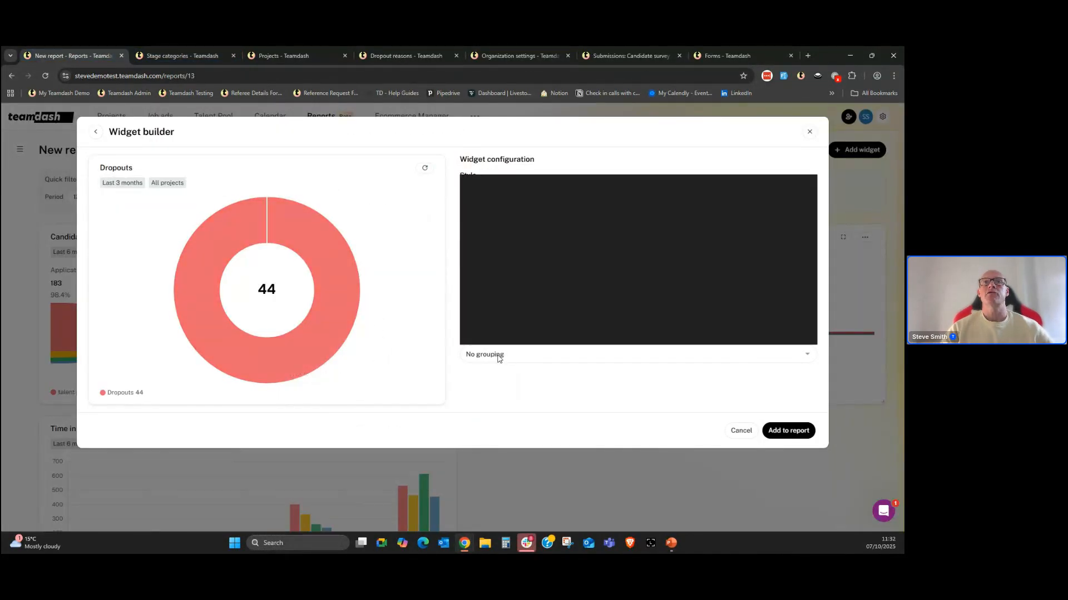
pyautogui.click(500, 339)
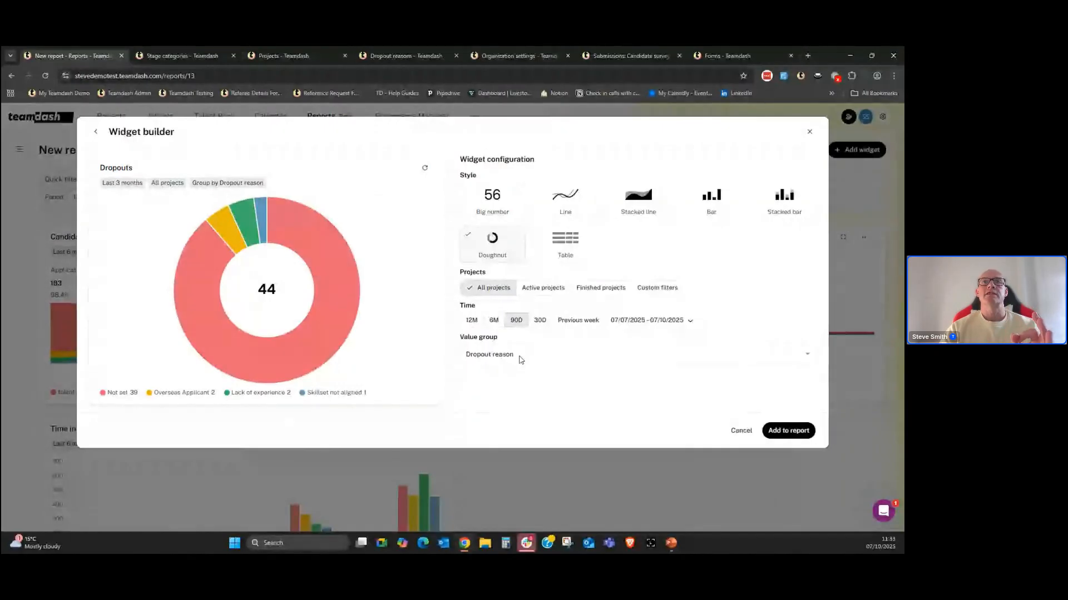
pyautogui.click(496, 359)
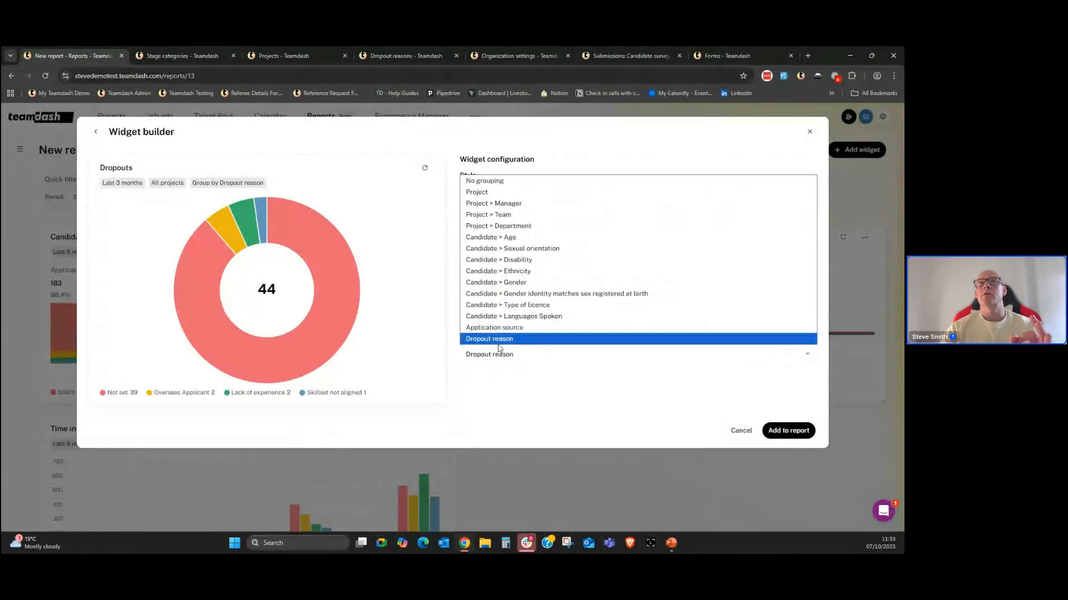
pyautogui.click(499, 343)
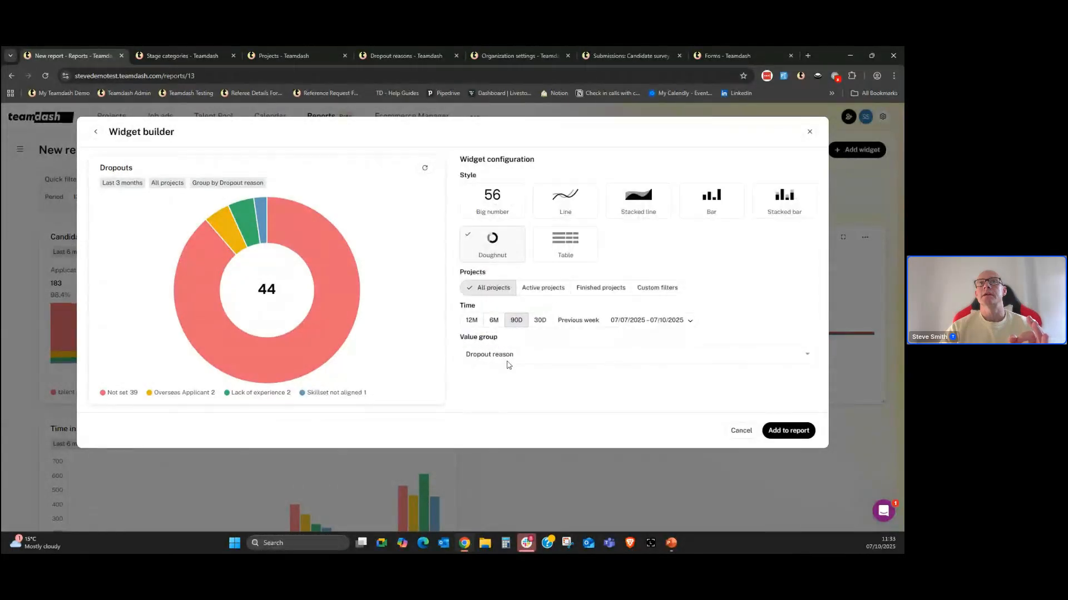
# Step: Add the Dropouts widget to the report and place it beside the Time in stage category widget
pyautogui.click(789, 431)
pyautogui.scroll(-4, 577, 457)
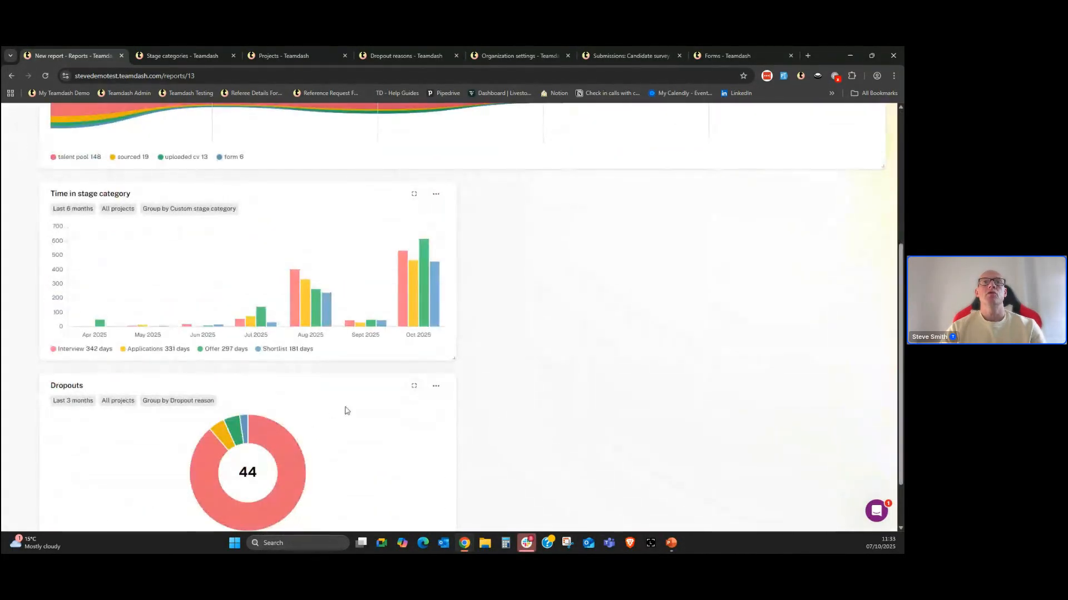
pyautogui.moveTo(342, 428); pyautogui.dragTo(760, 362)
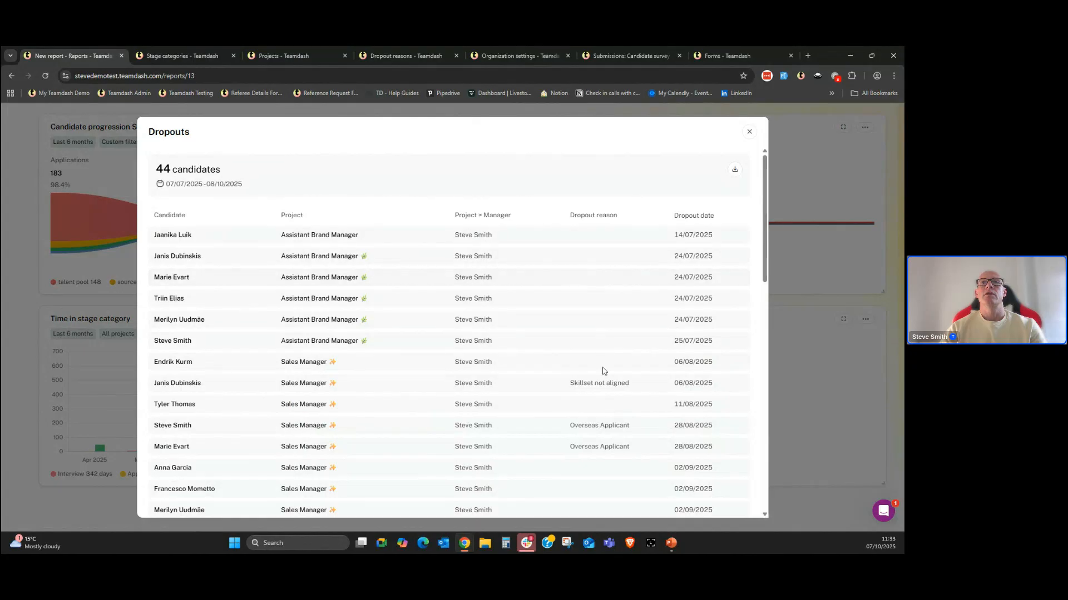
# Step: Look through the candidates, dropout reasons and dates behind the Dropouts widget, and close the details
pyautogui.scroll(-2, 604, 375)
pyautogui.scroll(2, 605, 377)
pyautogui.click(749, 134)
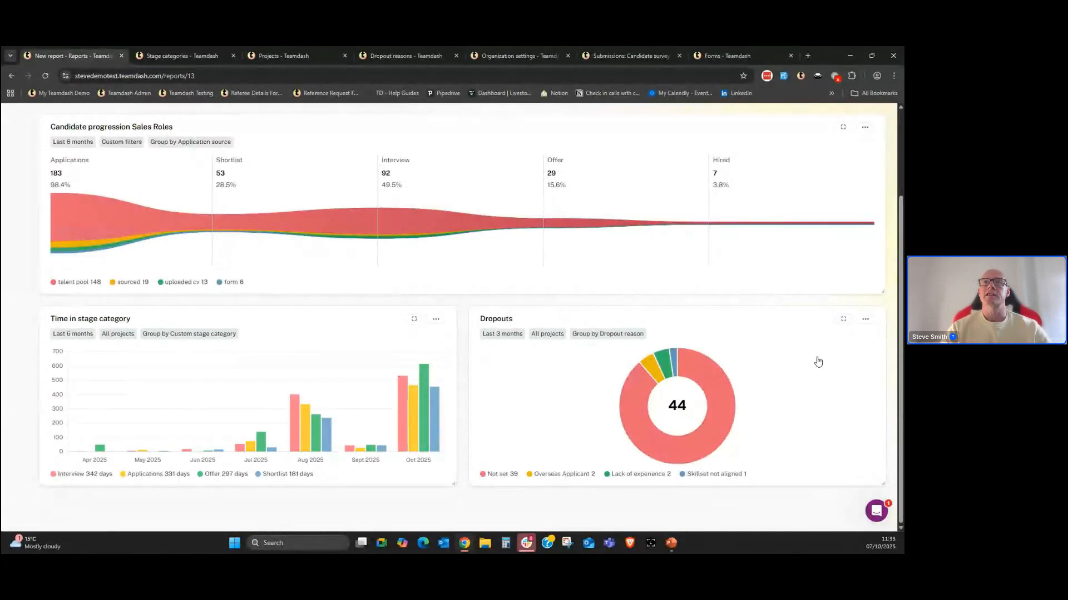
# Step: Switch to the saved report Custom Report 1 and collapse the list of reports
pyautogui.scroll(1, 818, 362)
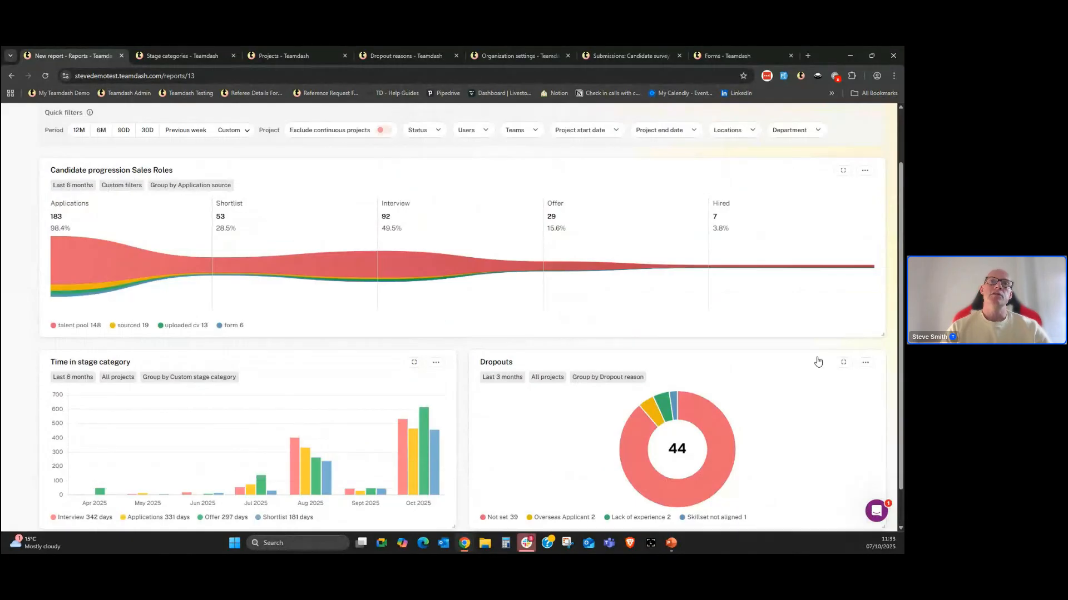
pyautogui.scroll(1, 818, 362)
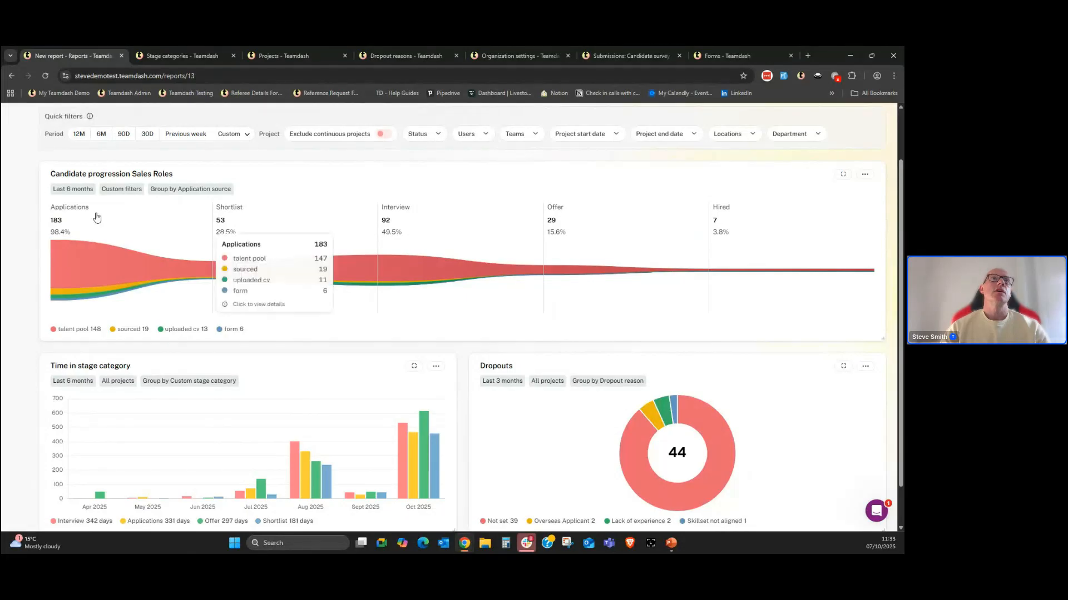
pyautogui.scroll(1, 35, 178)
pyautogui.click(20, 149)
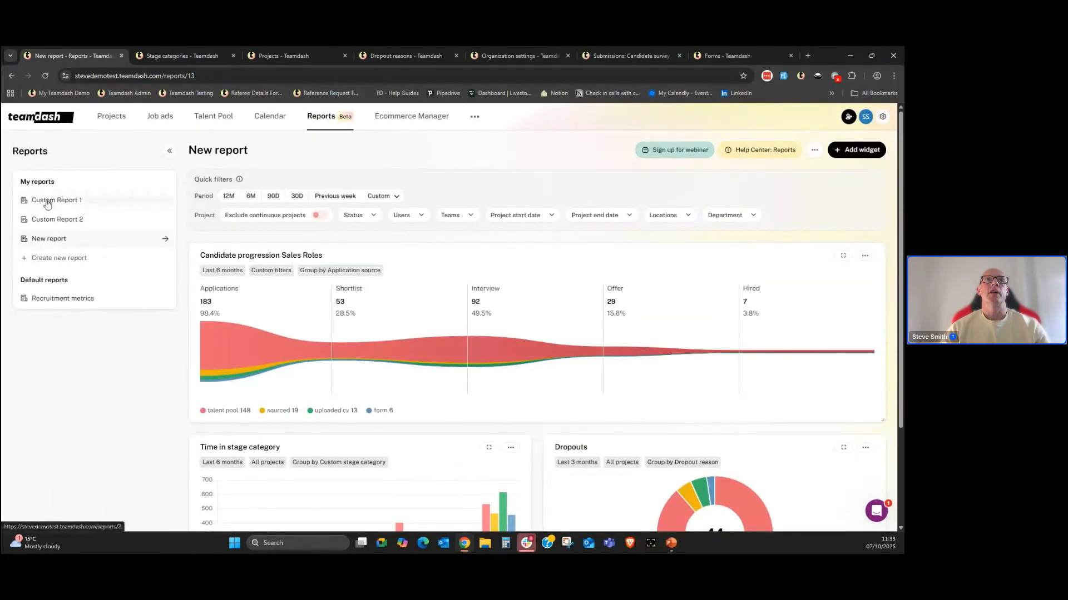
pyautogui.click(48, 202)
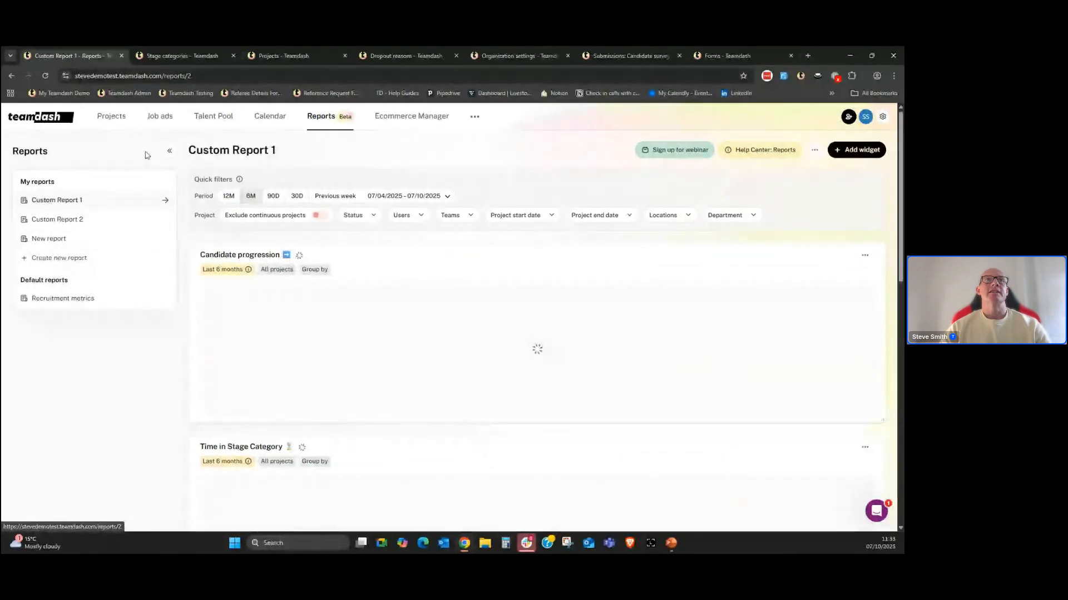
pyautogui.click(169, 154)
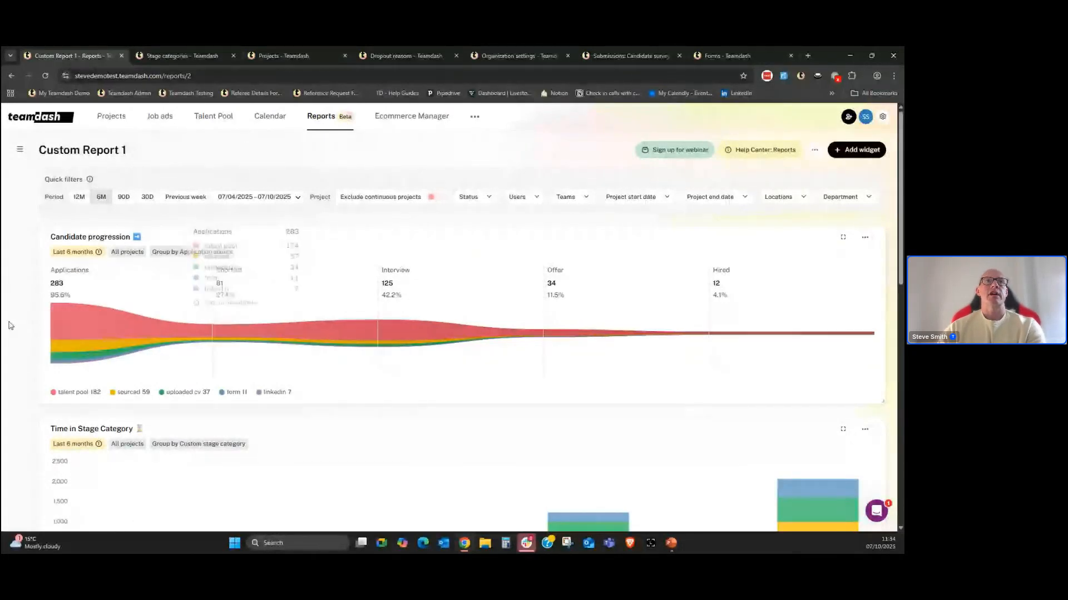
# Step: Examine the Custom Report 1 widgets, from time in stage and hires to active projects, source of applicants and dropout reasons
pyautogui.scroll(-1, 31, 336)
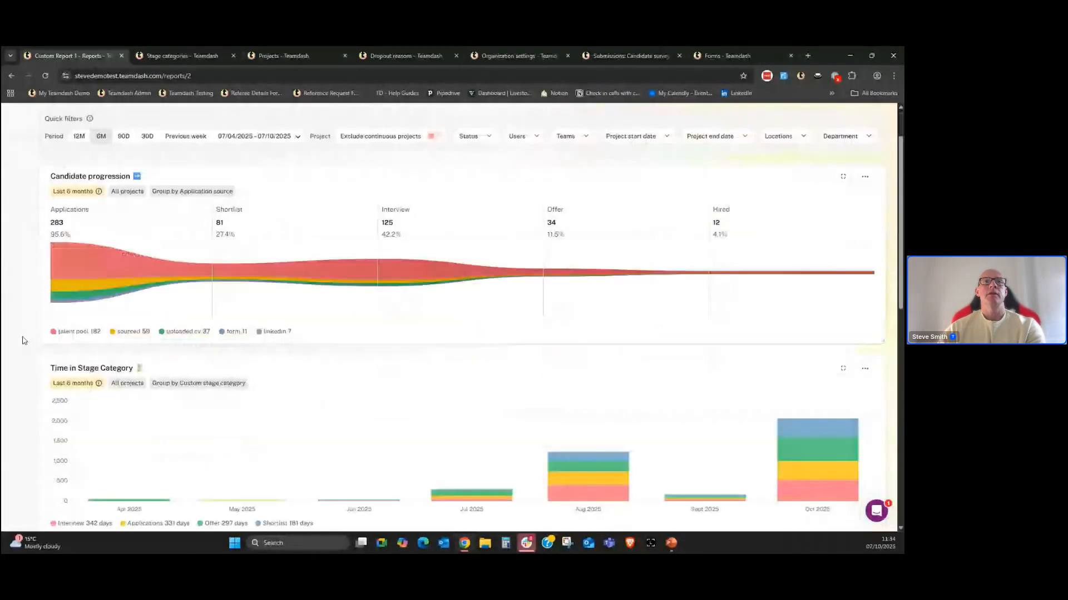
pyautogui.scroll(-2, 24, 340)
pyautogui.scroll(-1, 25, 340)
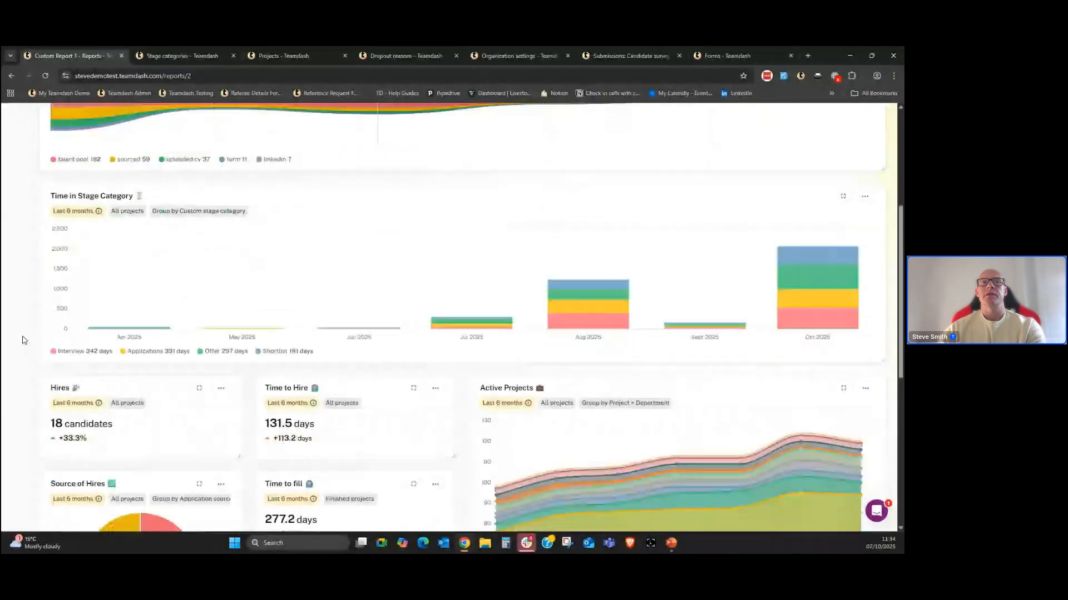
pyautogui.scroll(-1, 24, 340)
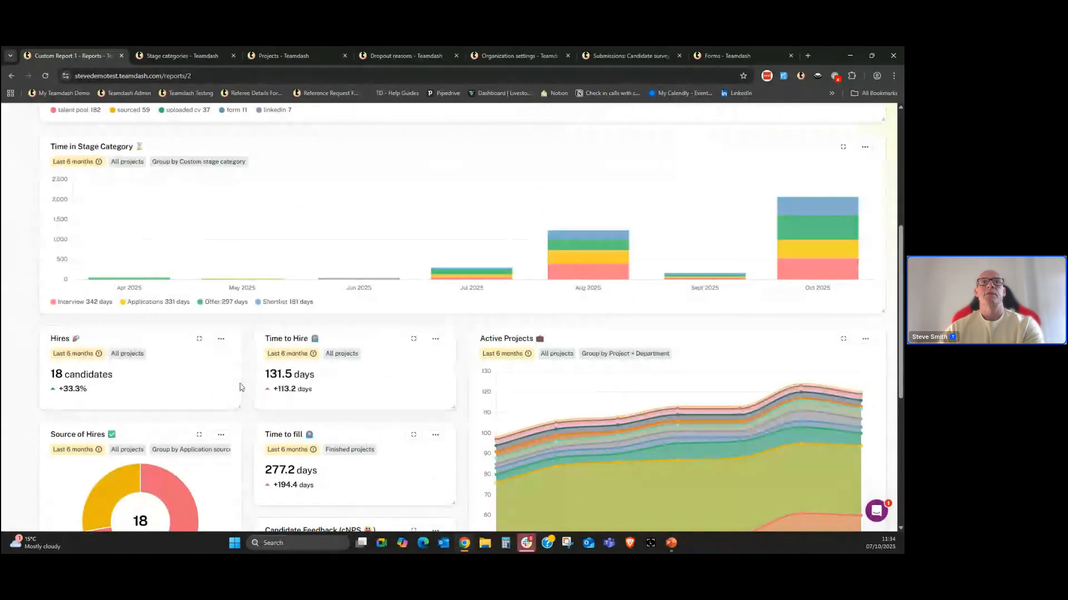
pyautogui.scroll(-1, 253, 378)
pyautogui.scroll(-2, 253, 378)
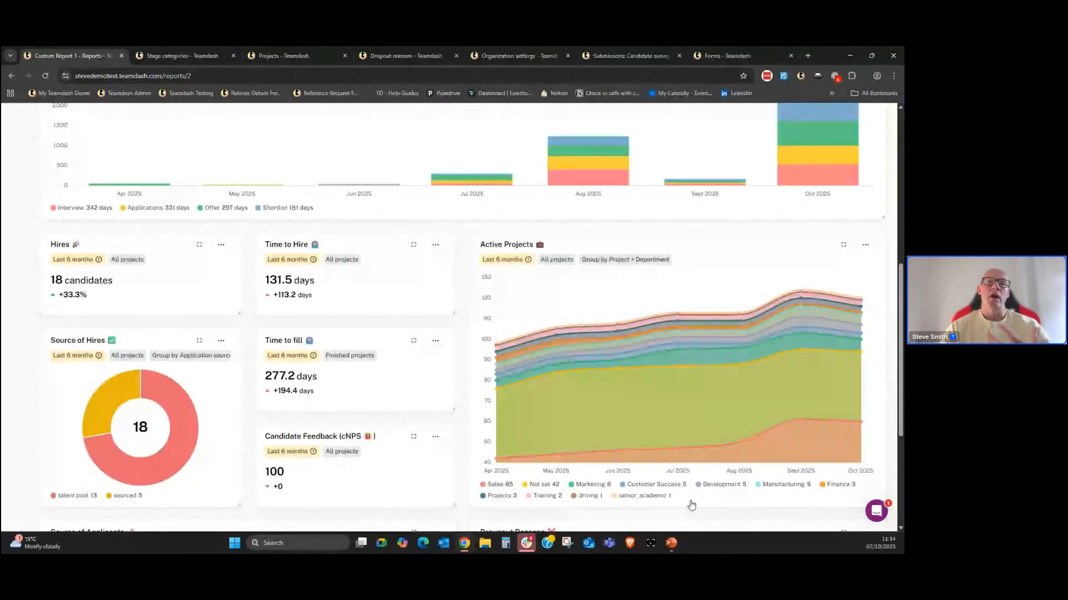
pyautogui.scroll(-1, 692, 504)
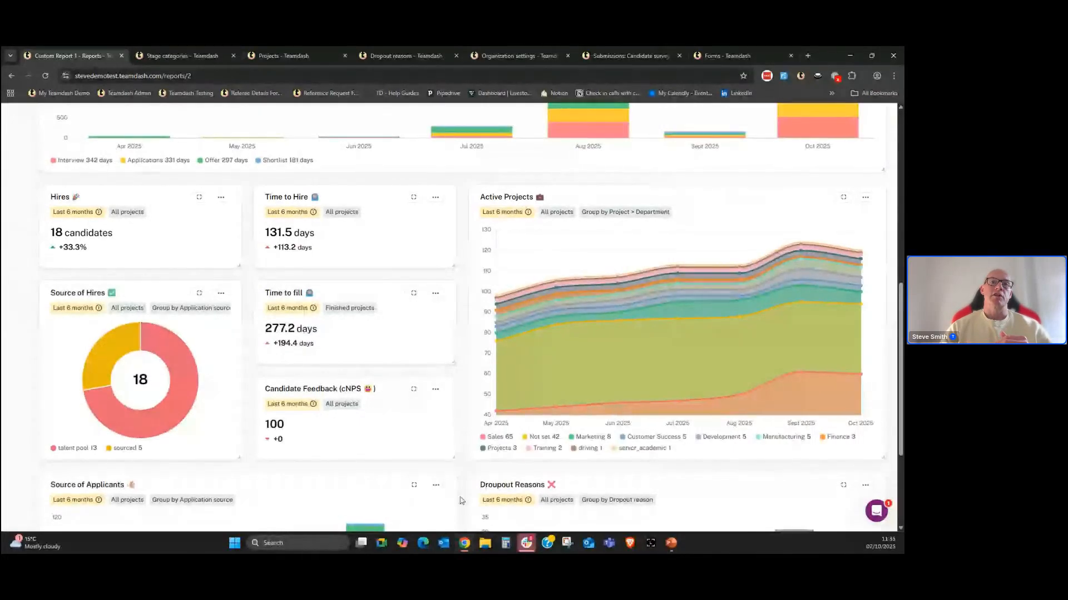
pyautogui.scroll(-2, 462, 490)
pyautogui.scroll(-1, 457, 486)
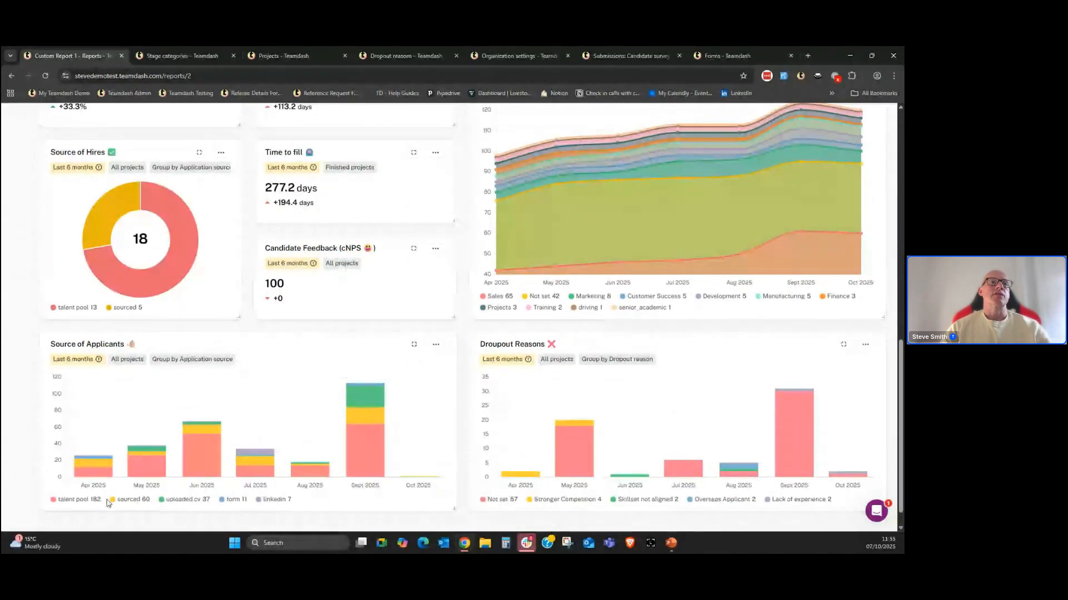
pyautogui.moveTo(152, 478)
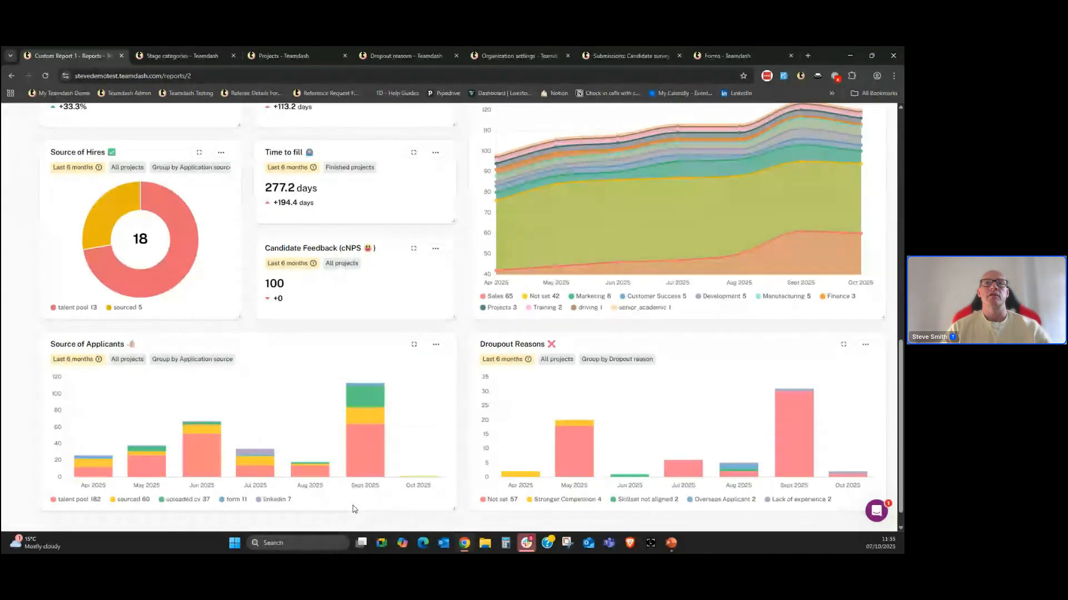
pyautogui.scroll(-1, 541, 434)
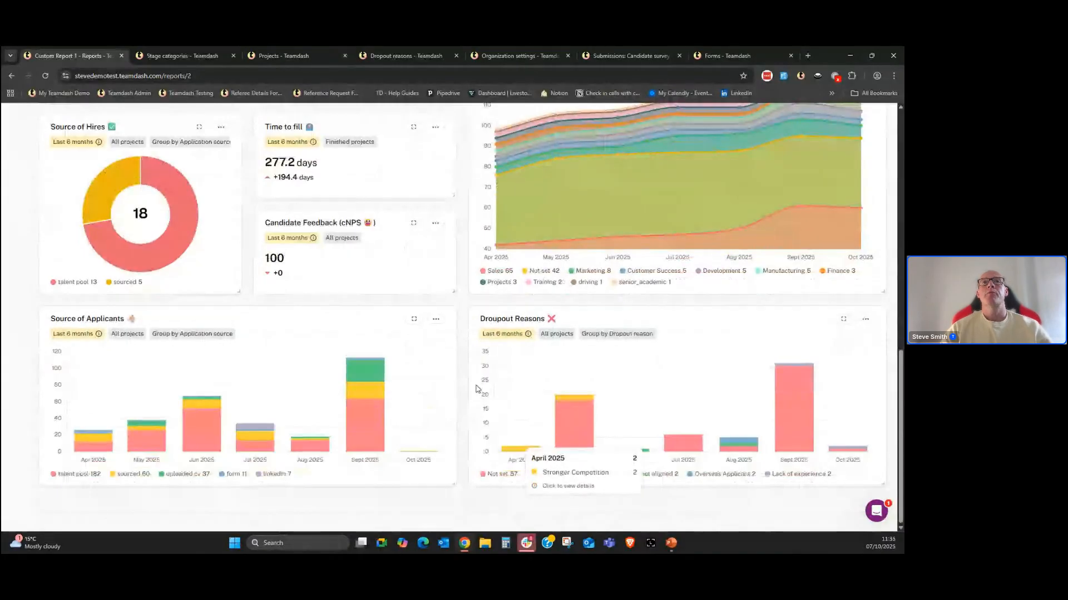
# Step: Download Custom Report 1 as a PDF and open the downloaded file
pyautogui.scroll(10, 462, 352)
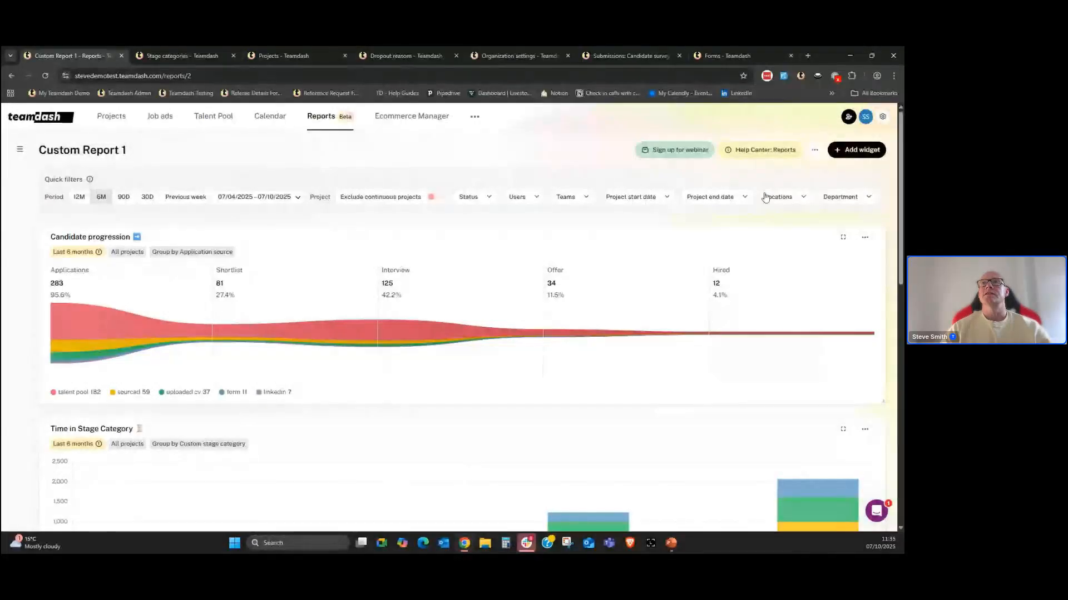
pyautogui.click(815, 150)
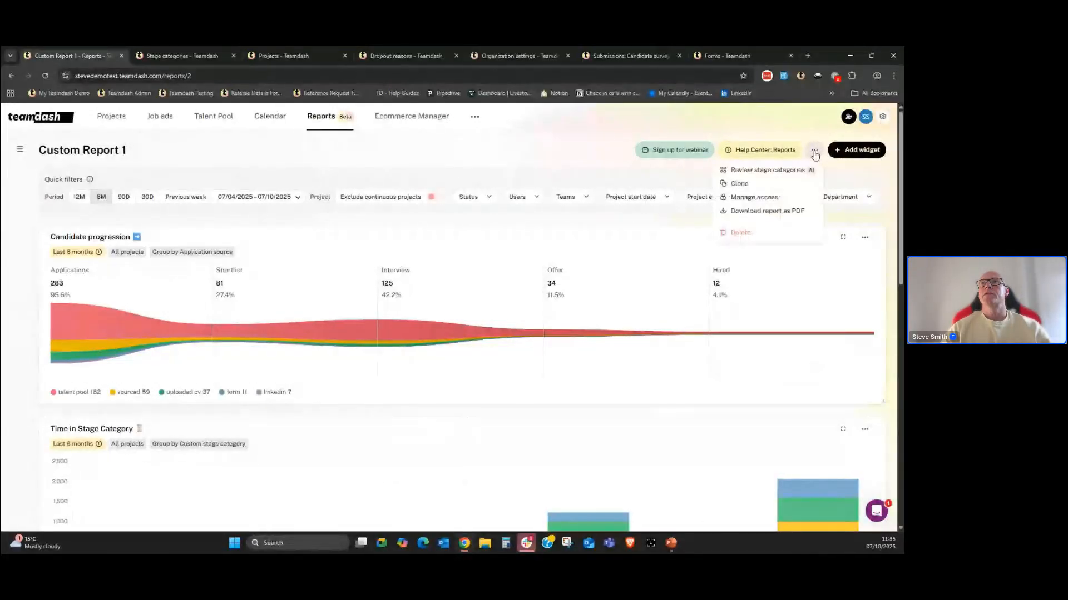
pyautogui.click(767, 215)
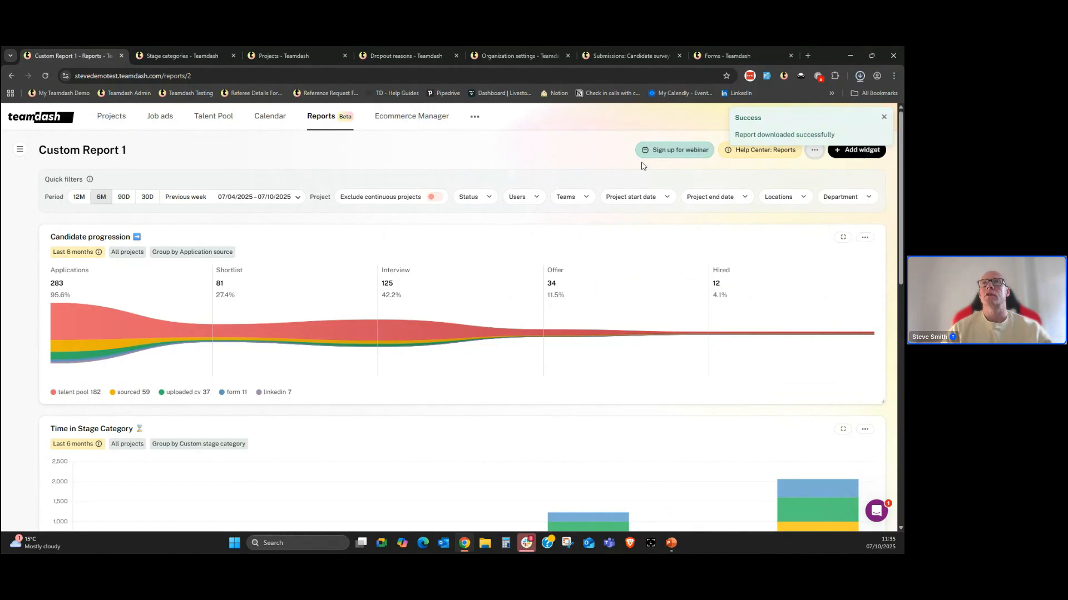
pyautogui.click(859, 78)
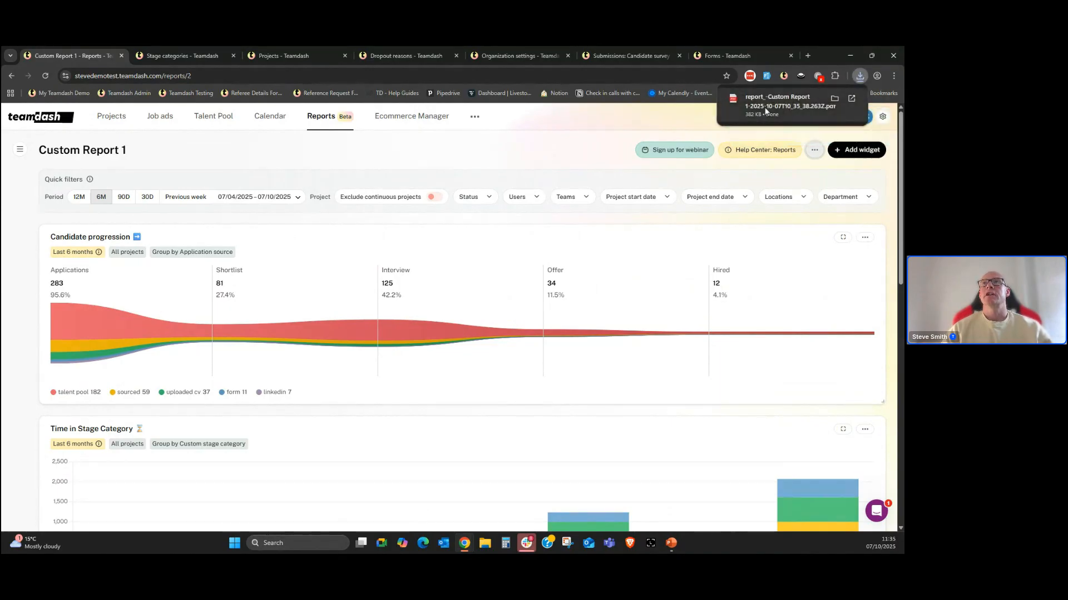
pyautogui.click(789, 106)
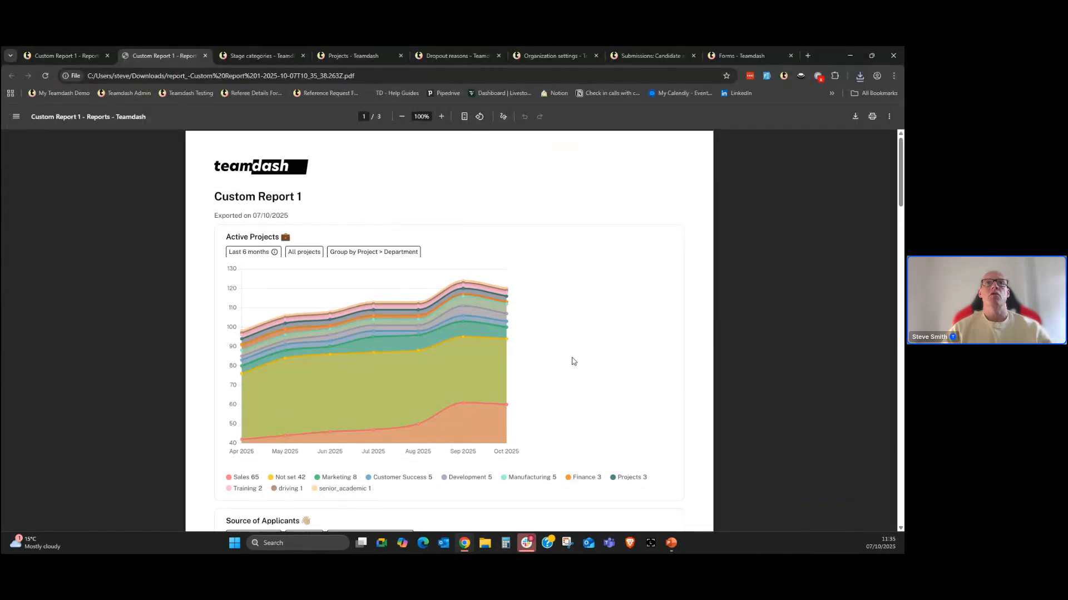
# Step: Look through all pages of the exported report PDF, from active projects to dropout reasons and candidate progression
pyautogui.scroll(-3, 573, 360)
pyautogui.scroll(-5, 573, 360)
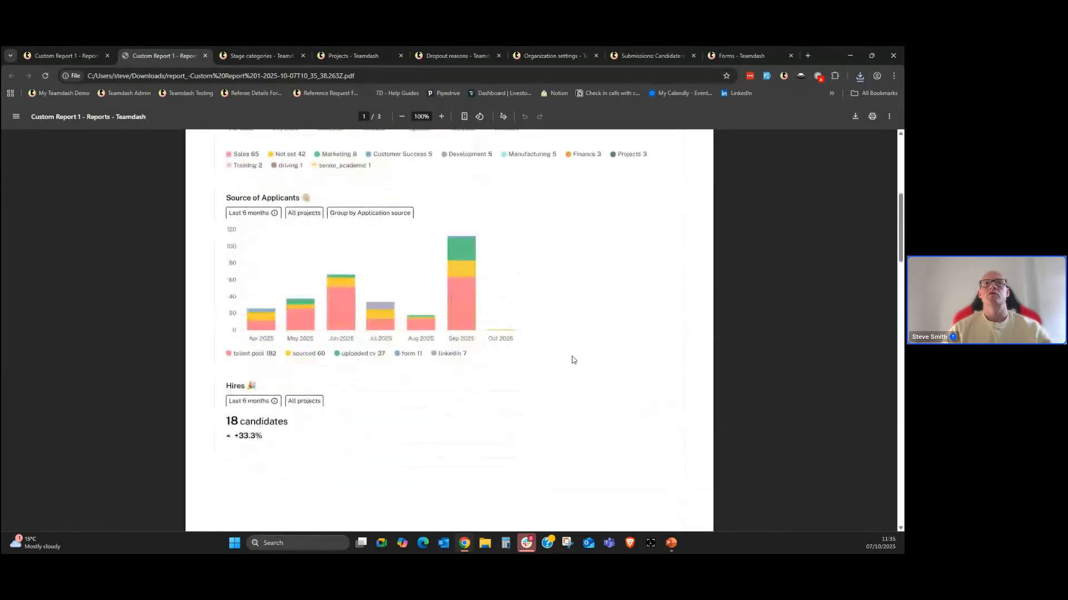
pyautogui.scroll(1, 574, 359)
pyautogui.scroll(-5, 573, 359)
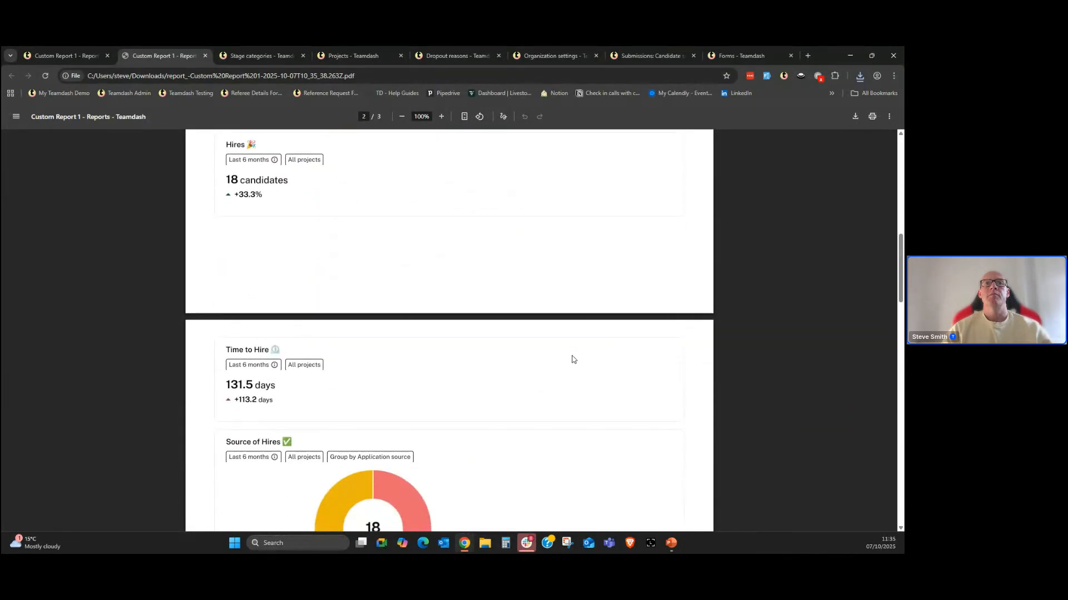
pyautogui.scroll(-7, 573, 360)
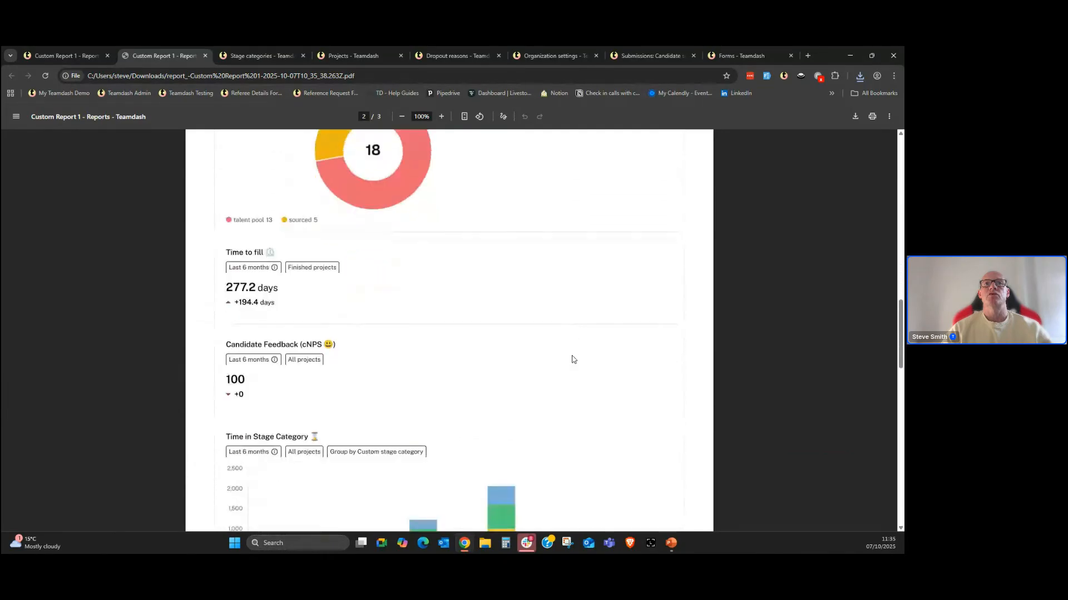
pyautogui.scroll(-8, 573, 360)
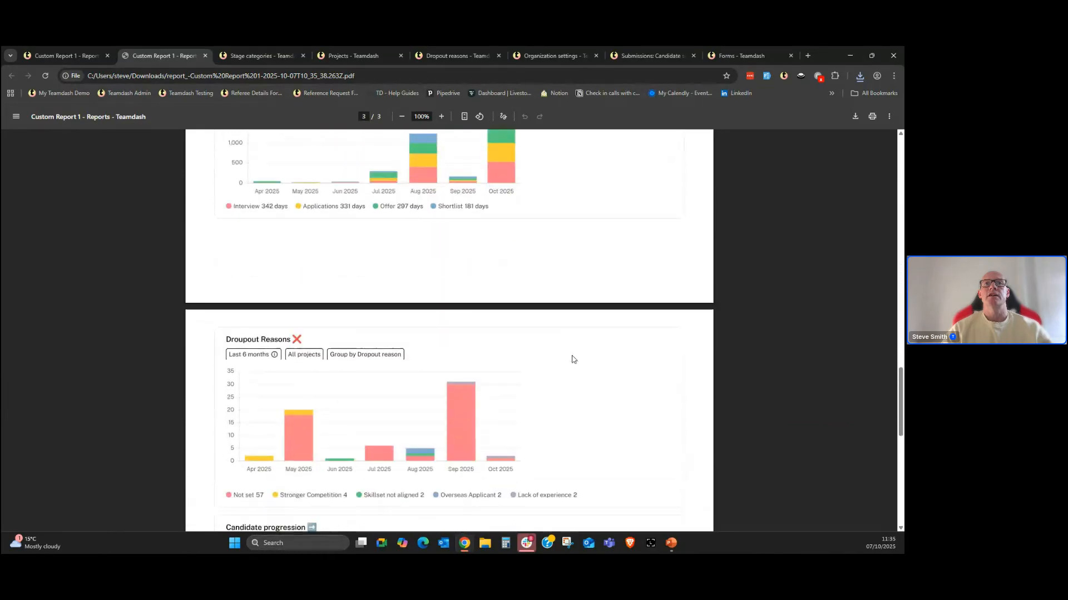
pyautogui.scroll(-5, 573, 360)
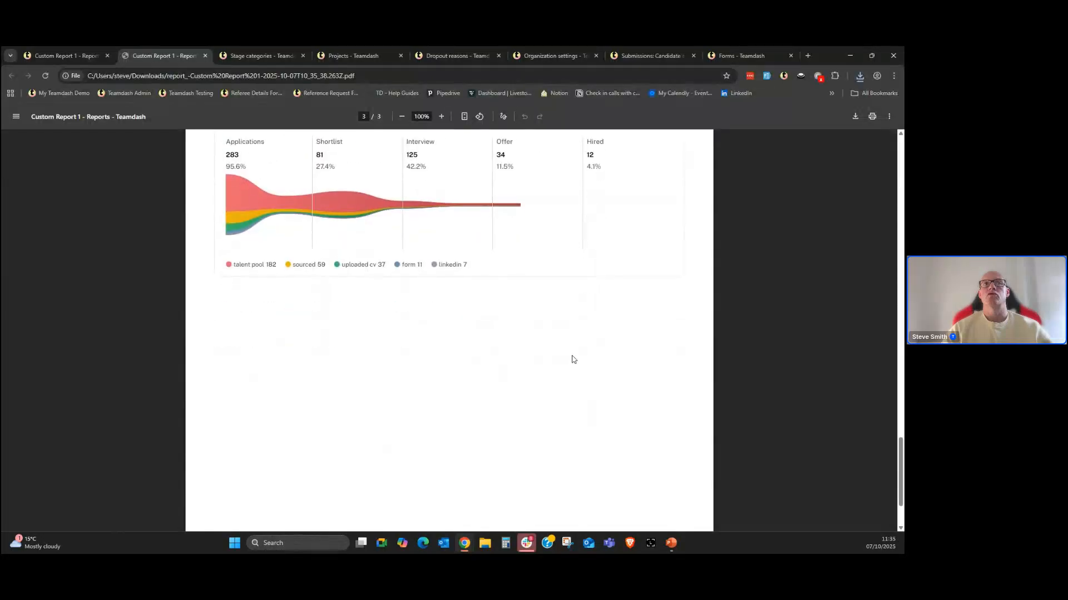
pyautogui.scroll(5, 573, 359)
pyautogui.scroll(20, 573, 360)
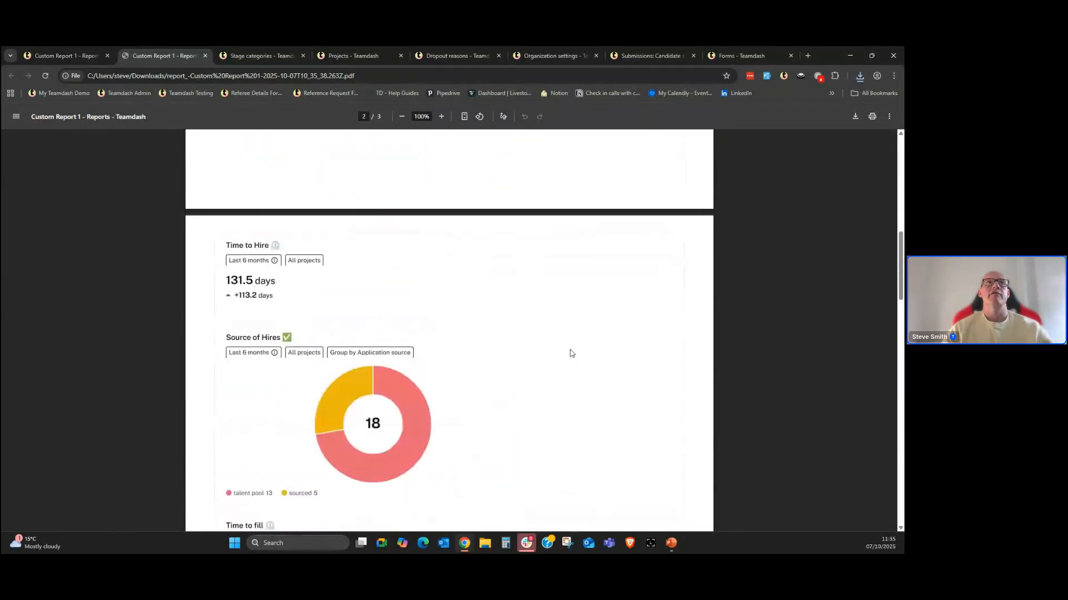
# Step: Return to Custom Report 1, grant the UK team View access to it, and close the access settings
pyautogui.click(60, 55)
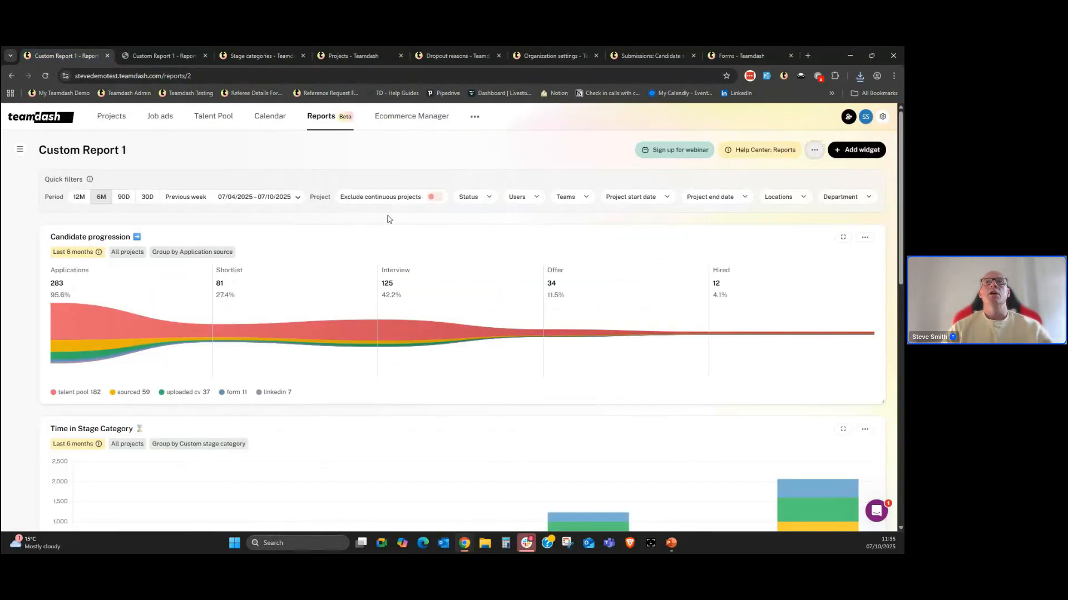
pyautogui.click(813, 156)
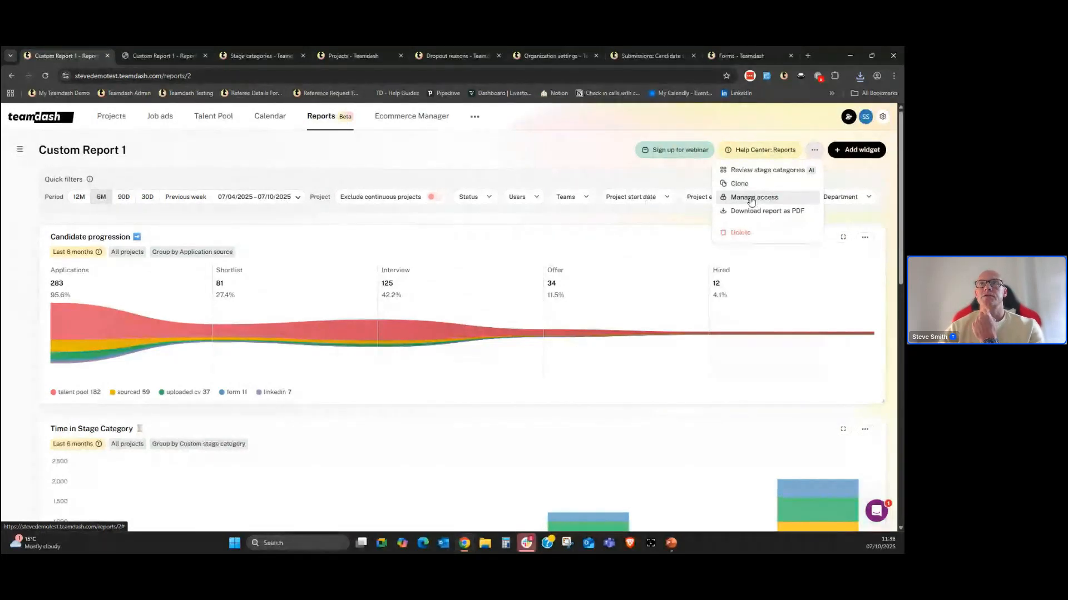
pyautogui.click(751, 199)
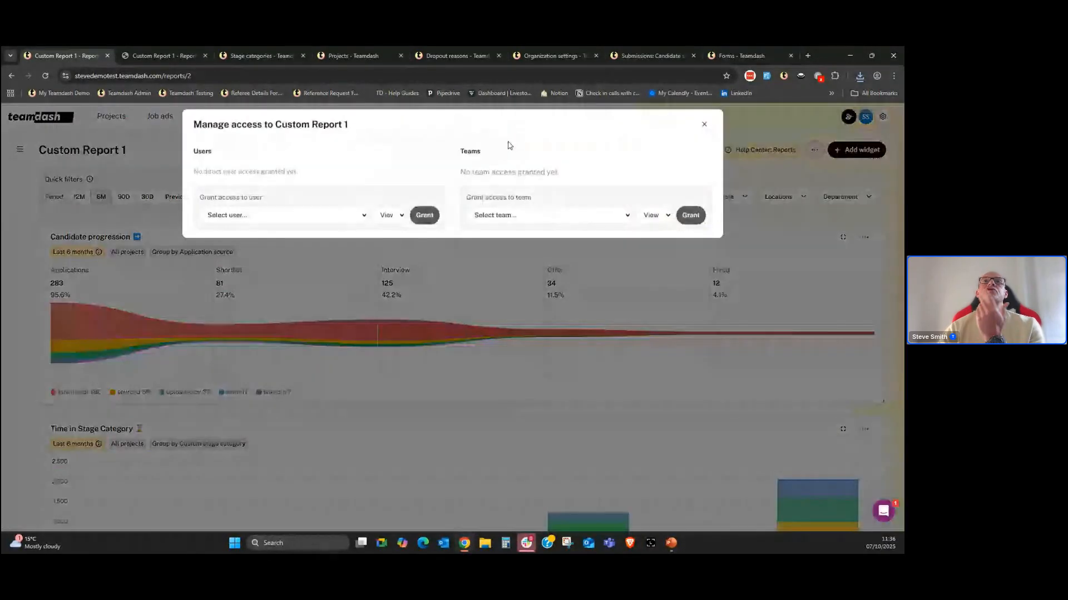
pyautogui.click(629, 224)
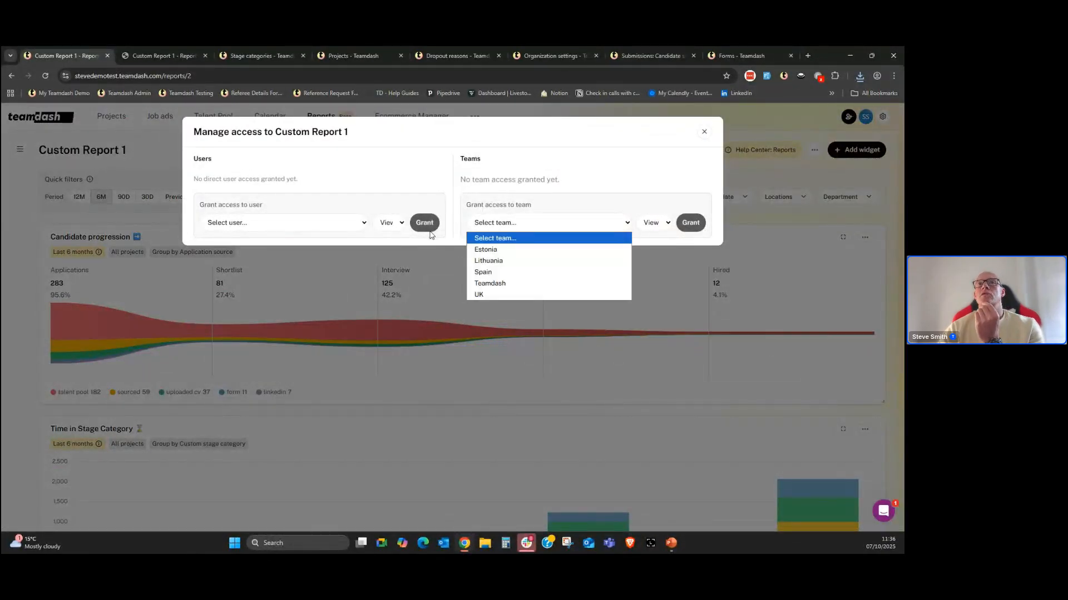
pyautogui.click(497, 286)
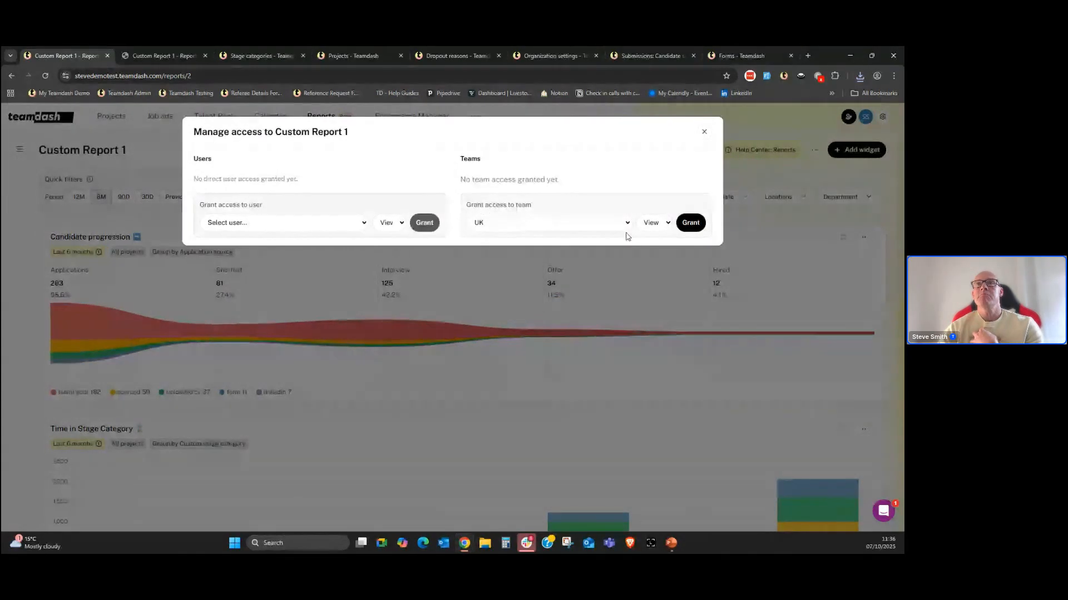
pyautogui.click(659, 223)
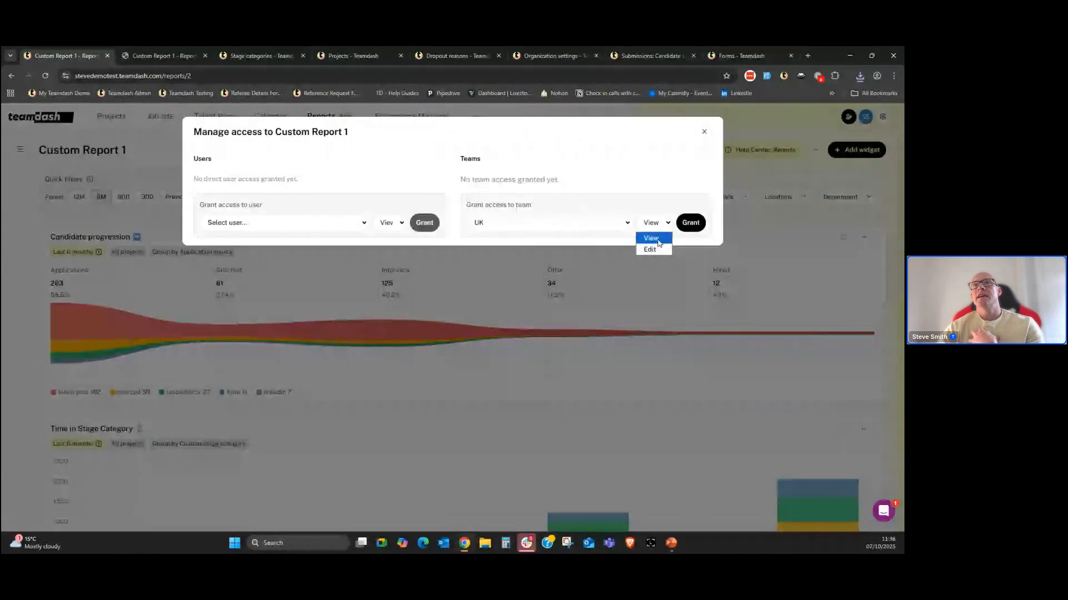
pyautogui.click(651, 238)
pyautogui.click(690, 224)
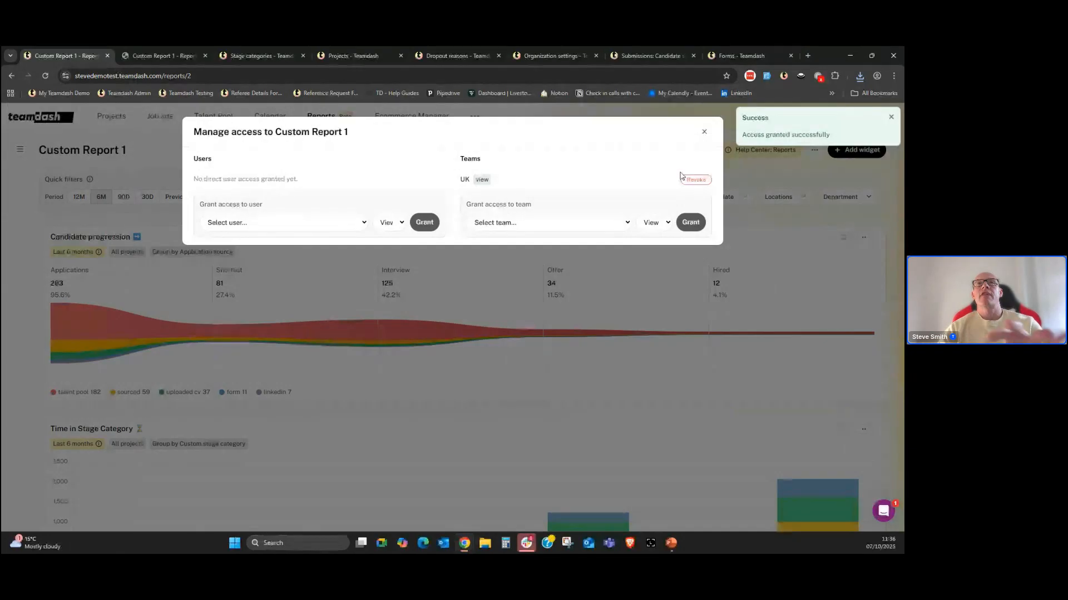
pyautogui.click(704, 131)
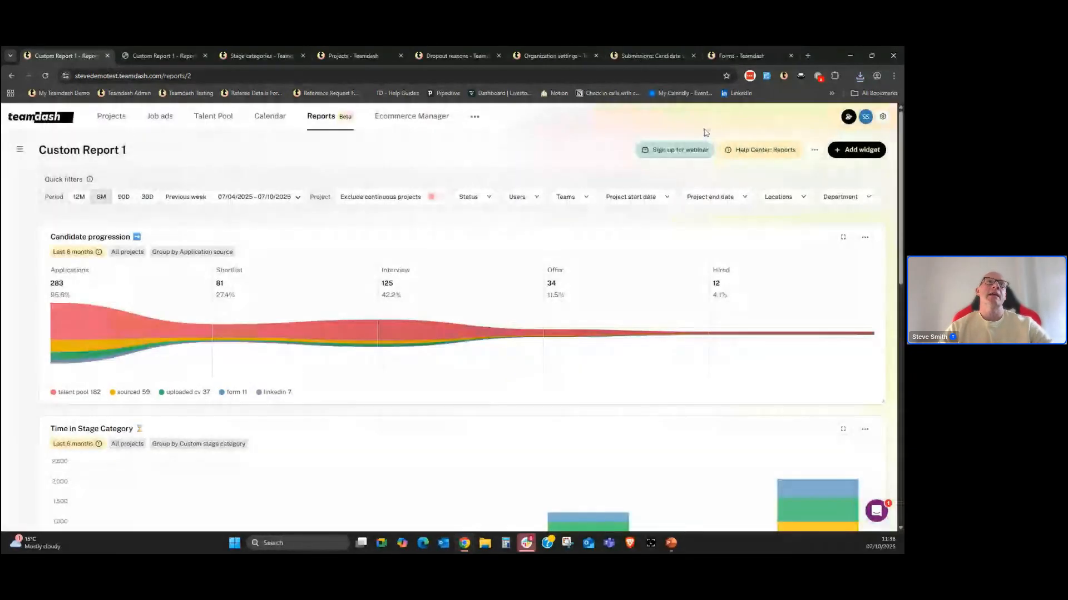
# Step: View the candidates behind the Applications stage of the Candidate progression widget, and close the details
pyautogui.click(19, 149)
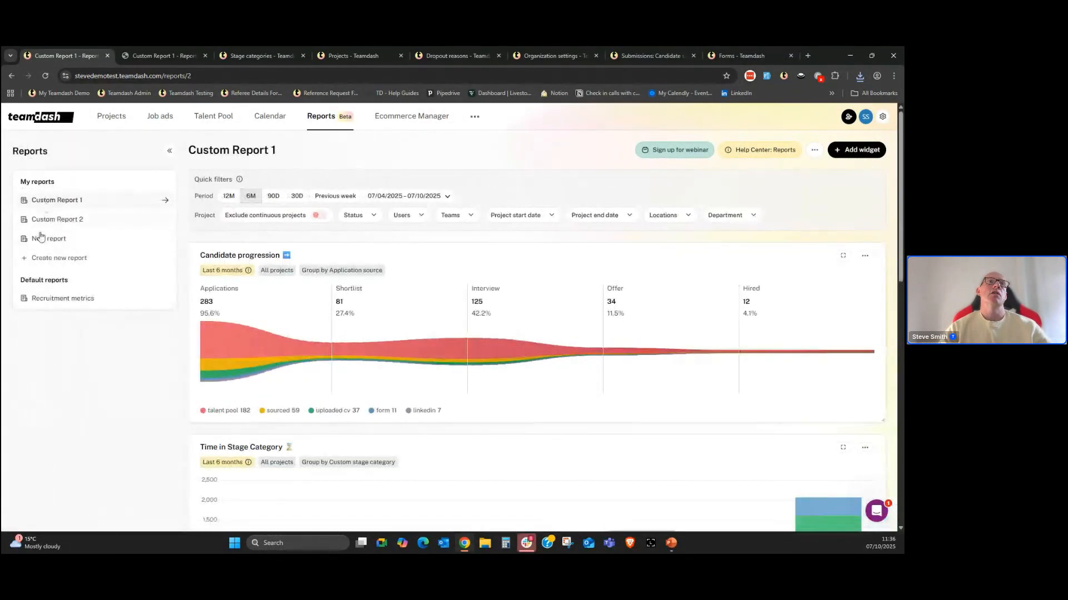
pyautogui.click(169, 154)
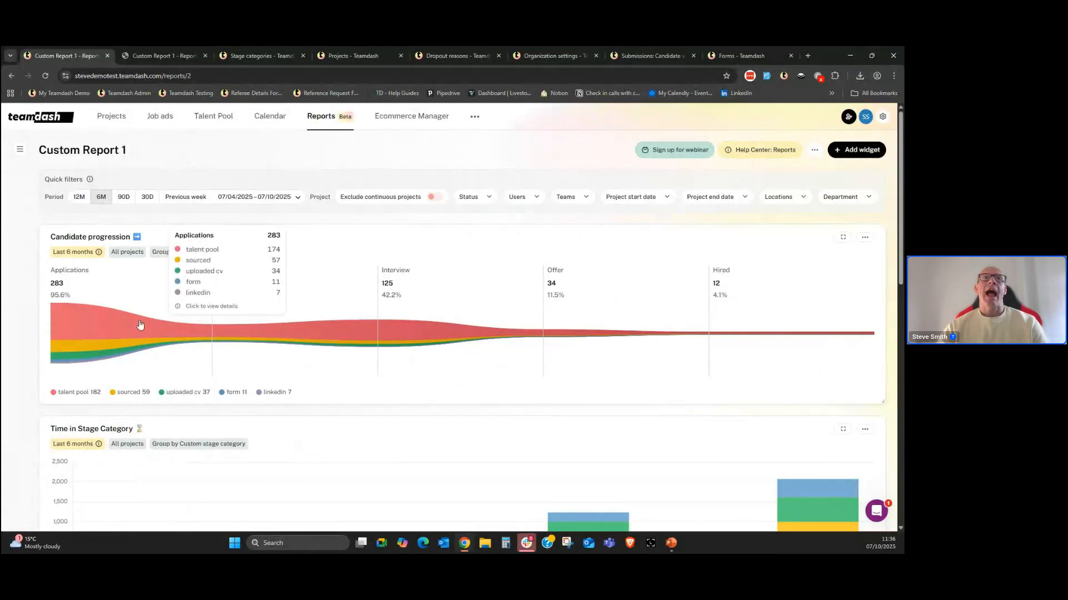
pyautogui.click(123, 333)
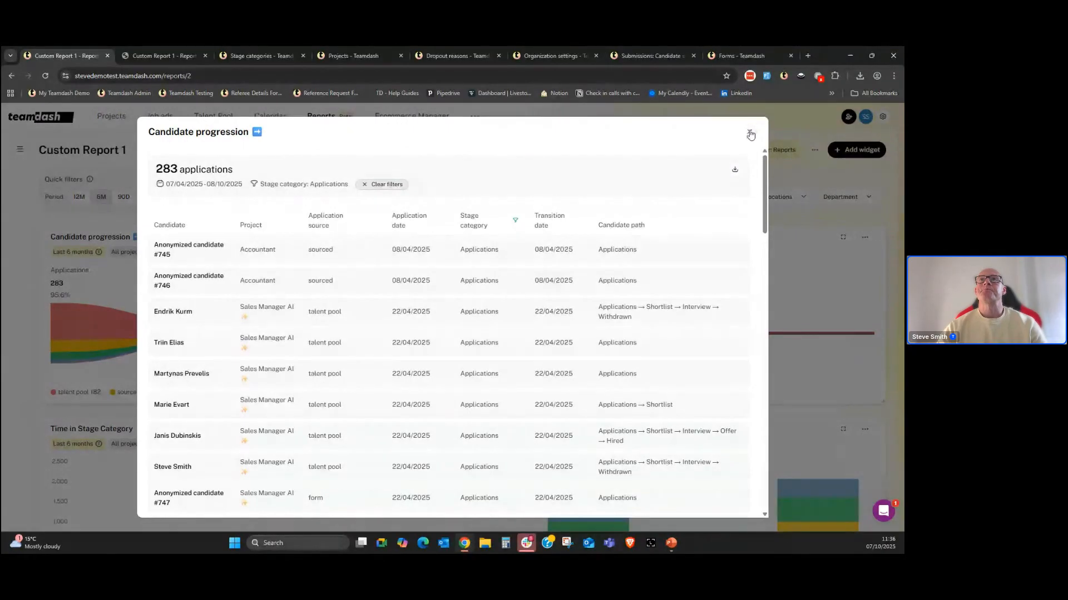
pyautogui.click(749, 133)
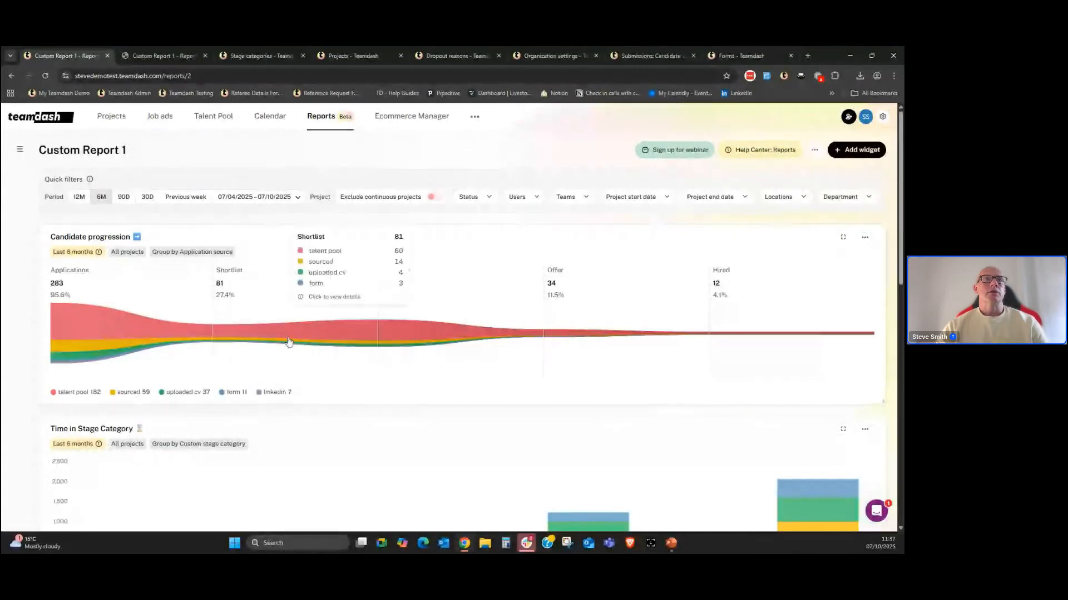
# Step: Switch to Custom Report 2 and examine its candidate progression widgets by ethnicity, gender, age and medical condition
pyautogui.click(20, 149)
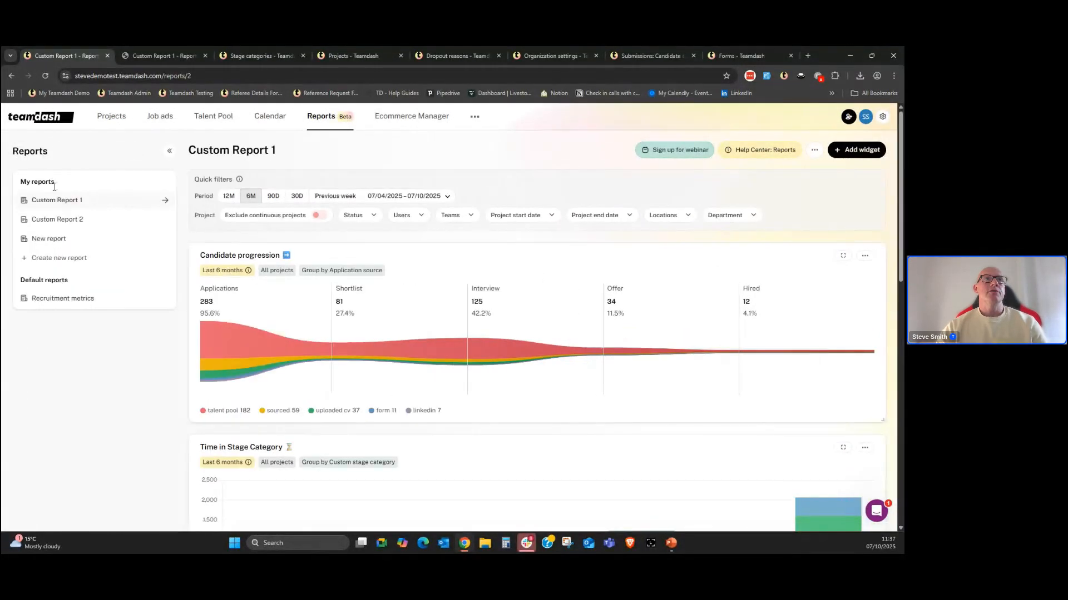
pyautogui.click(47, 225)
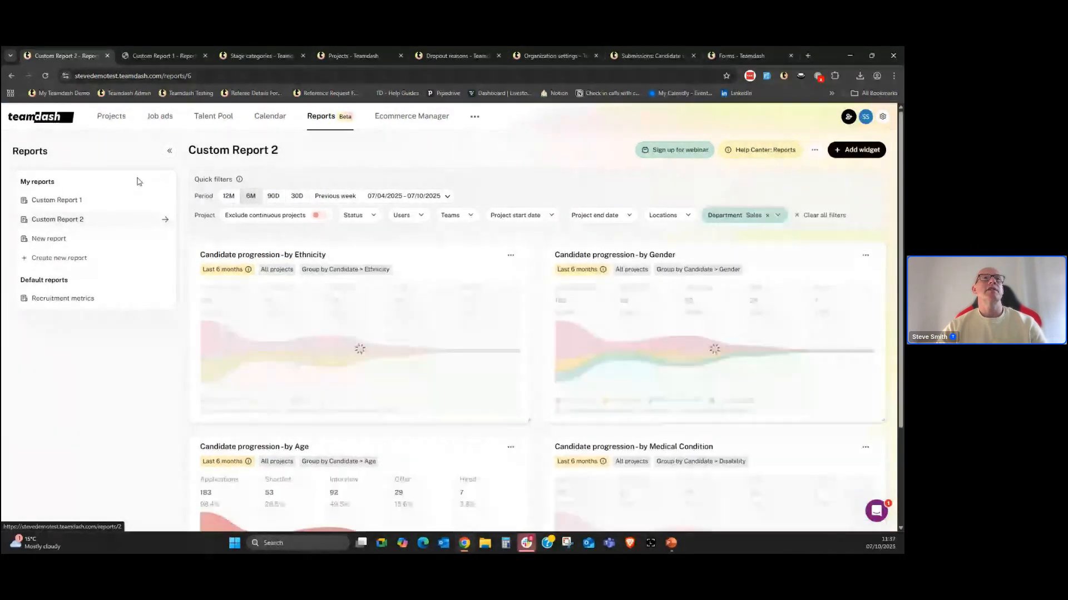
pyautogui.click(170, 151)
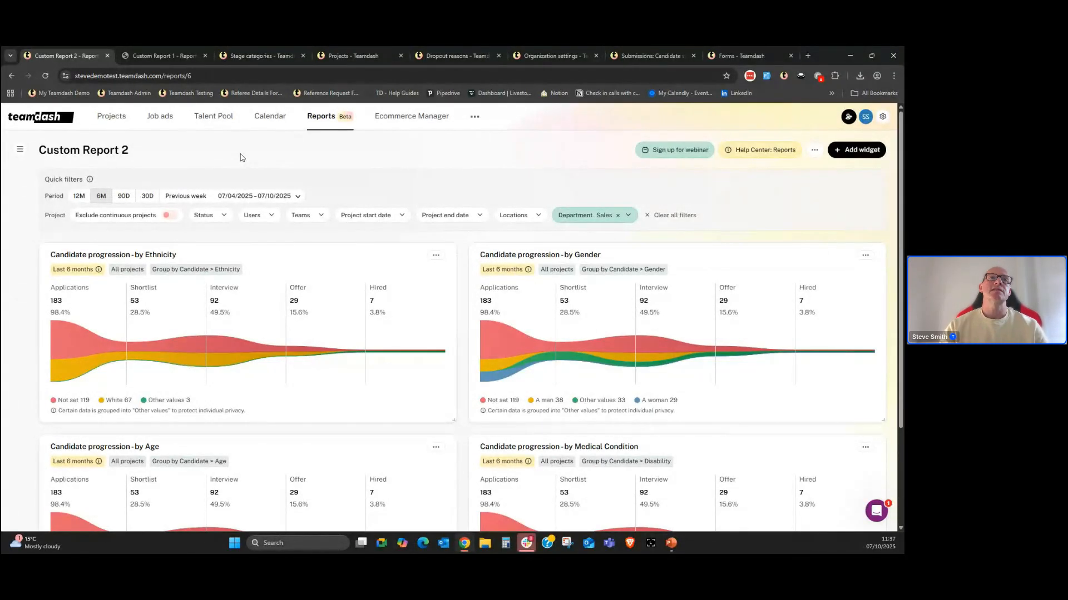
pyautogui.moveTo(172, 347)
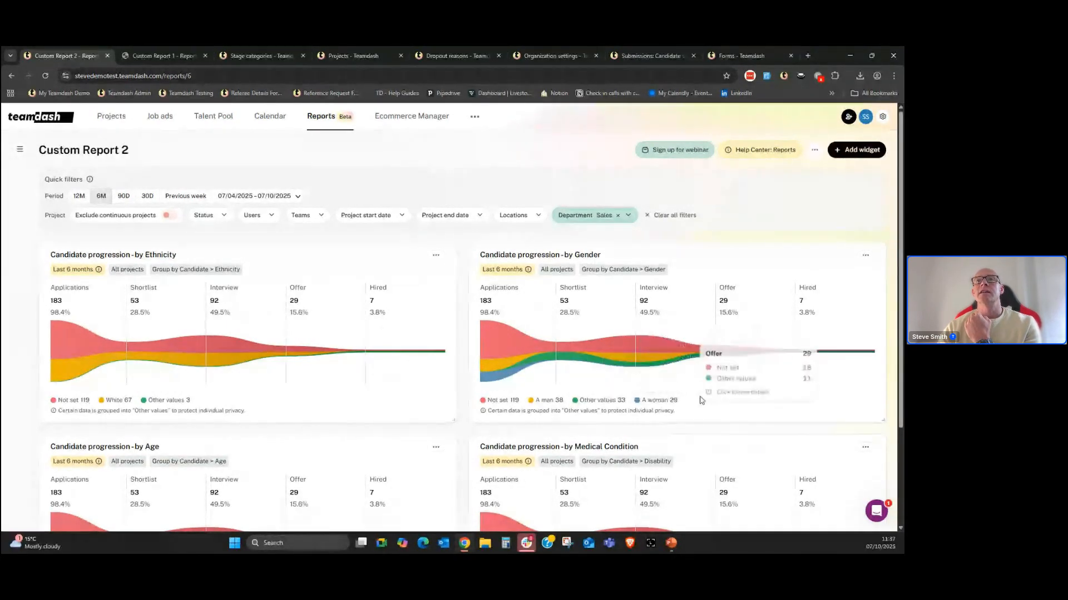
pyautogui.scroll(-2, 678, 406)
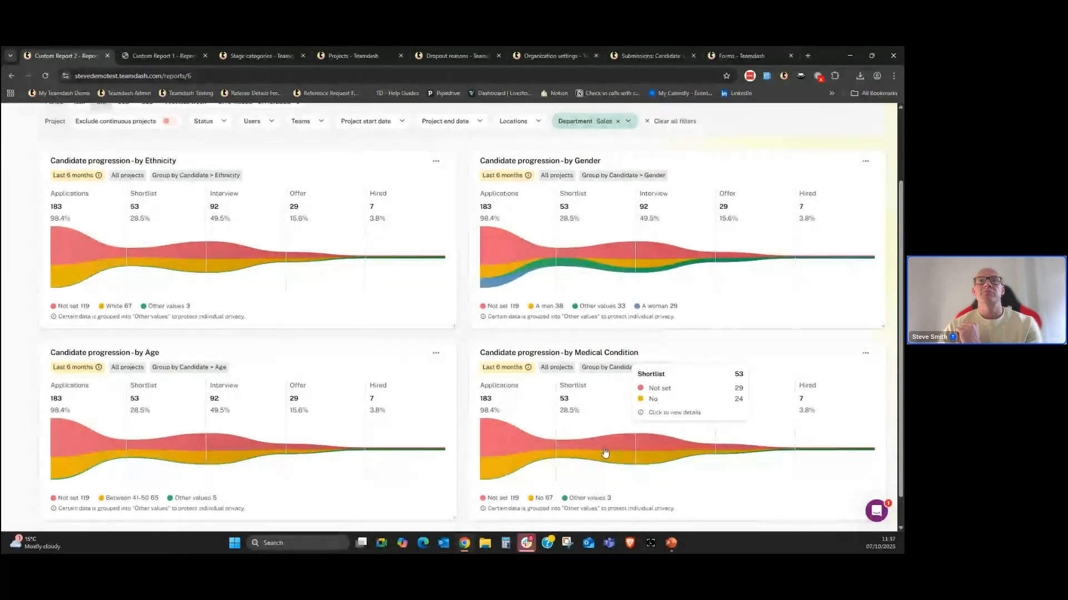
pyautogui.scroll(-1, 605, 453)
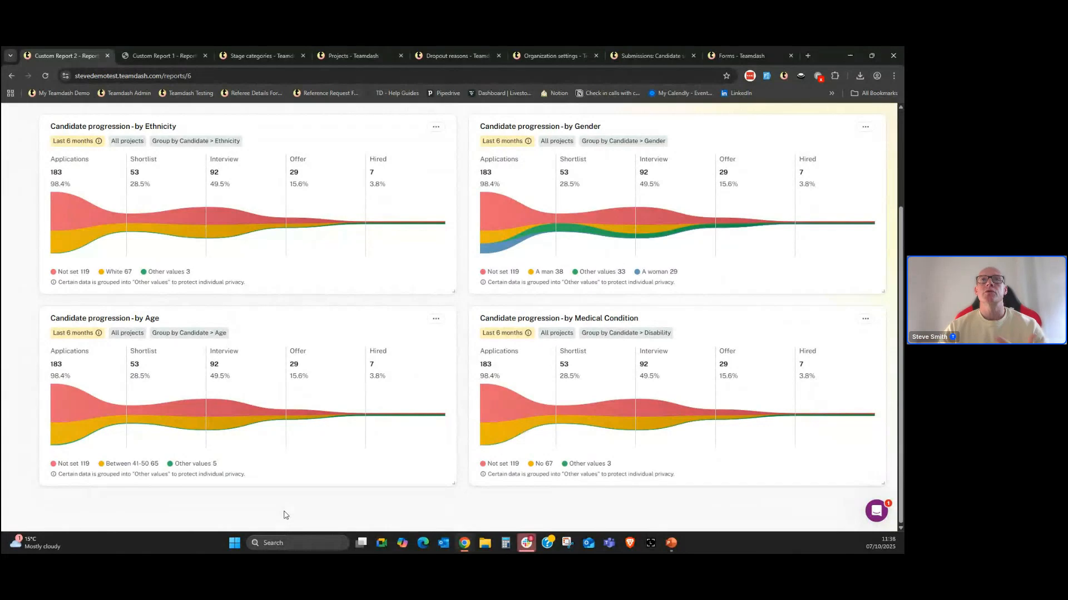
pyautogui.scroll(3, 285, 515)
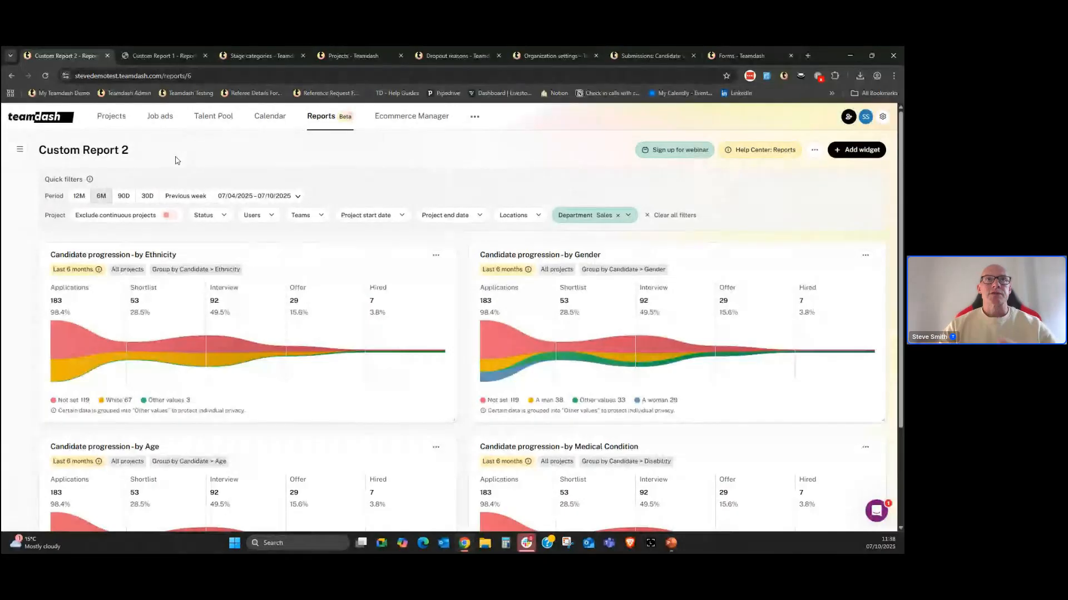
# Step: Switch to the default Recruitment metrics report and collapse the list of reports
pyautogui.click(20, 149)
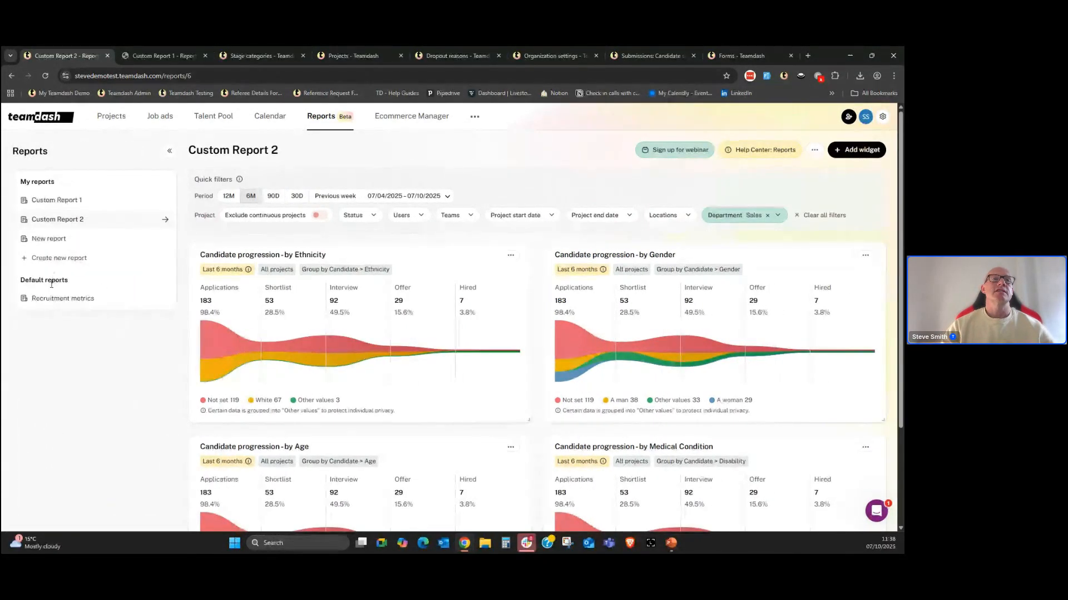
pyautogui.click(48, 301)
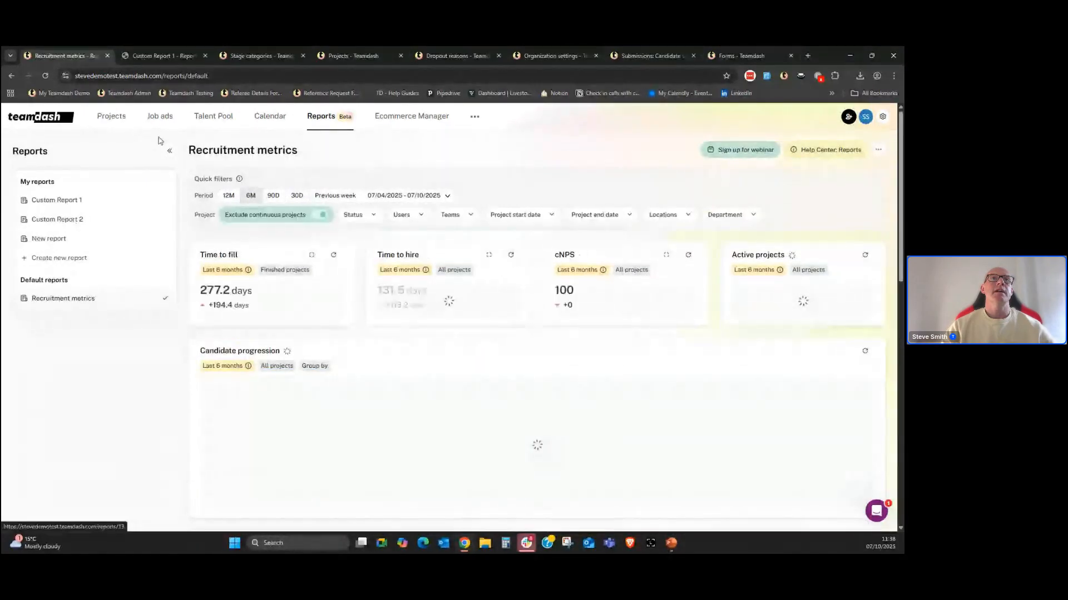
pyautogui.click(152, 151)
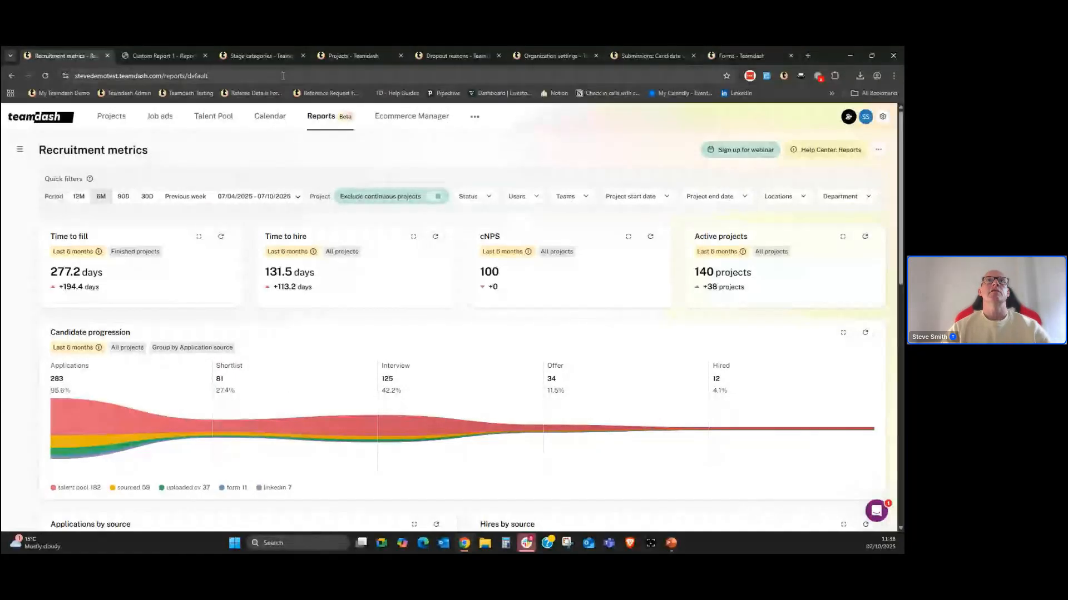
# Step: Open the Sales Template from the project templates for editing and view its stages and their categories
pyautogui.click(354, 56)
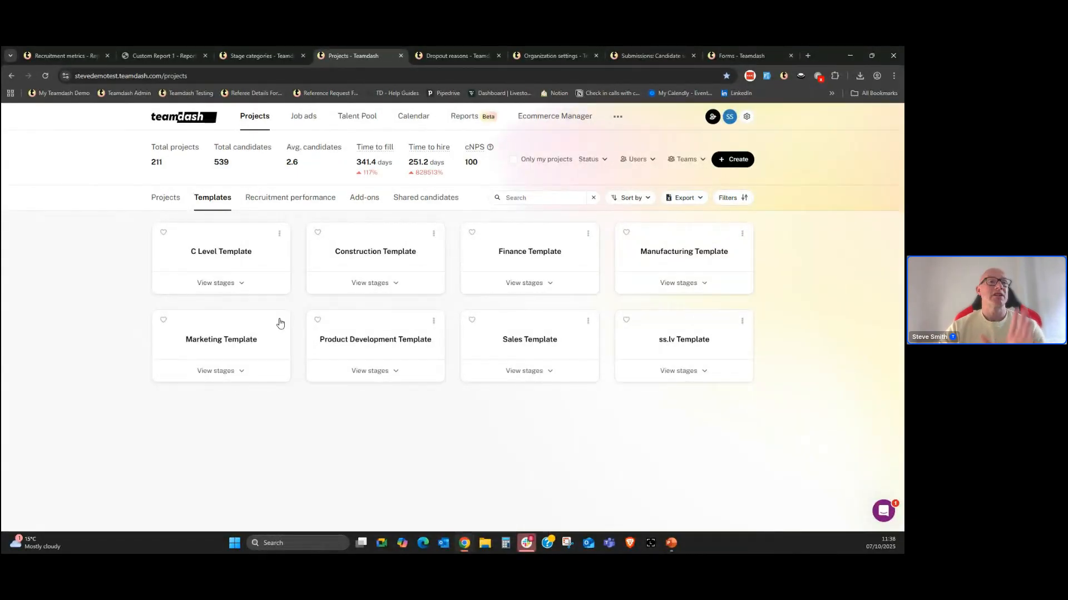
pyautogui.click(588, 326)
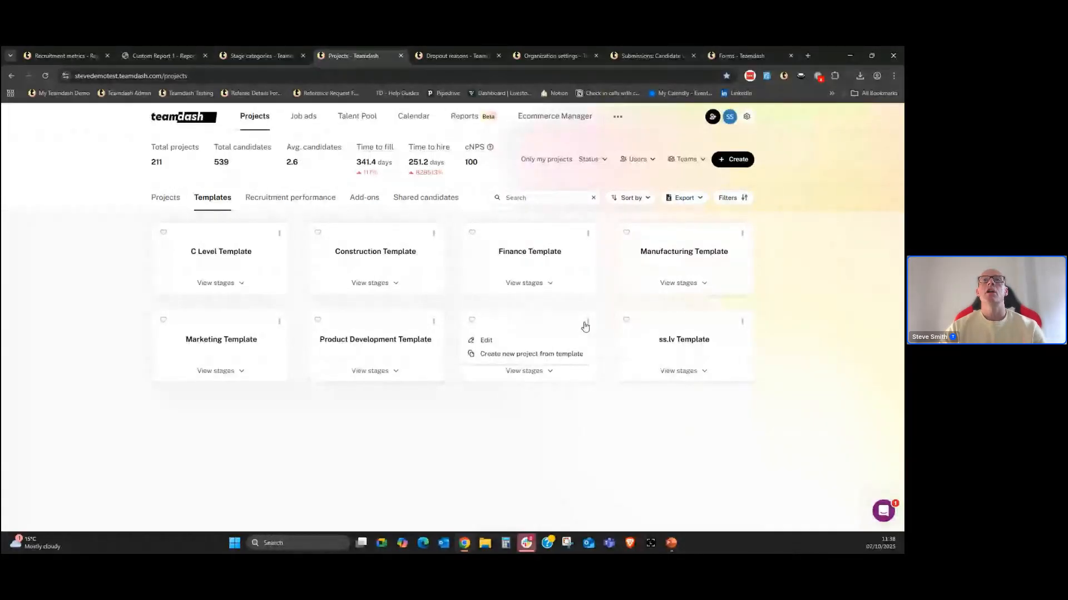
pyautogui.click(483, 341)
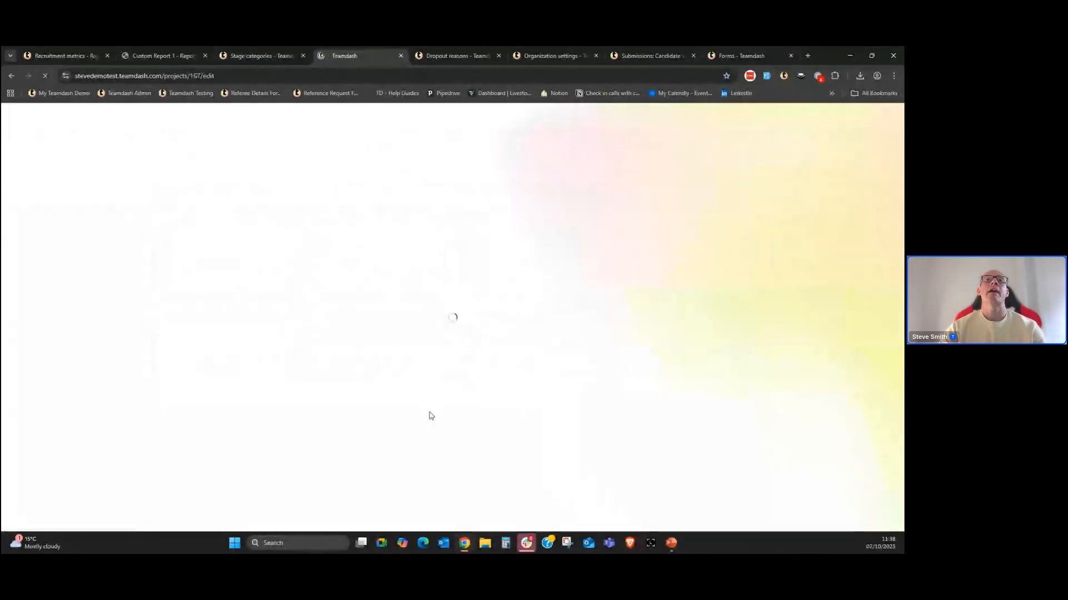
pyautogui.click(171, 217)
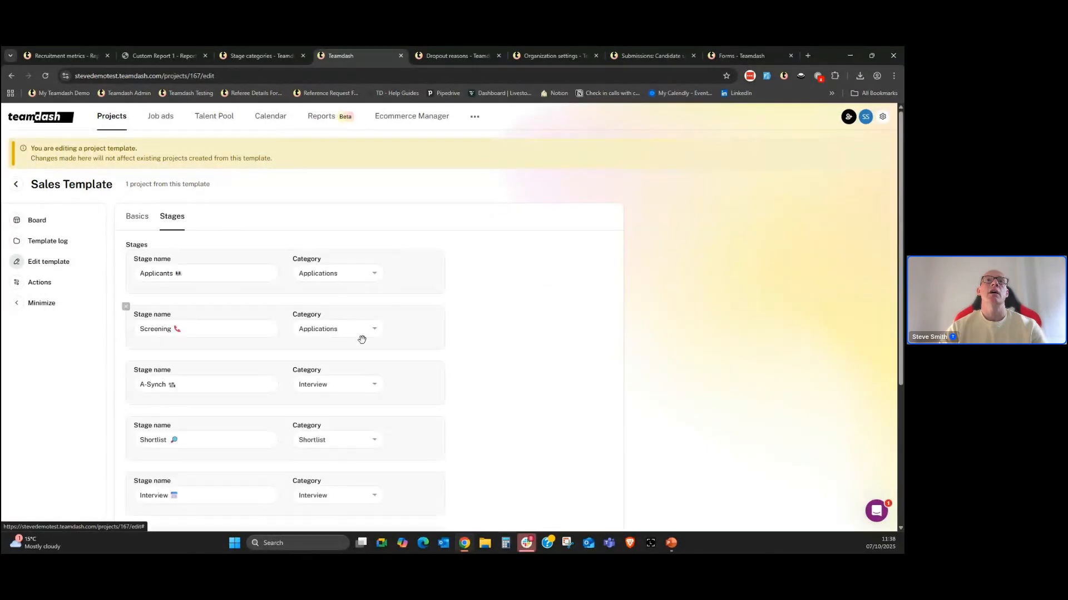
# Step: Try the Uncategorized category on the Applicants stage, and set it back to Applications
pyautogui.click(372, 274)
pyautogui.click(367, 291)
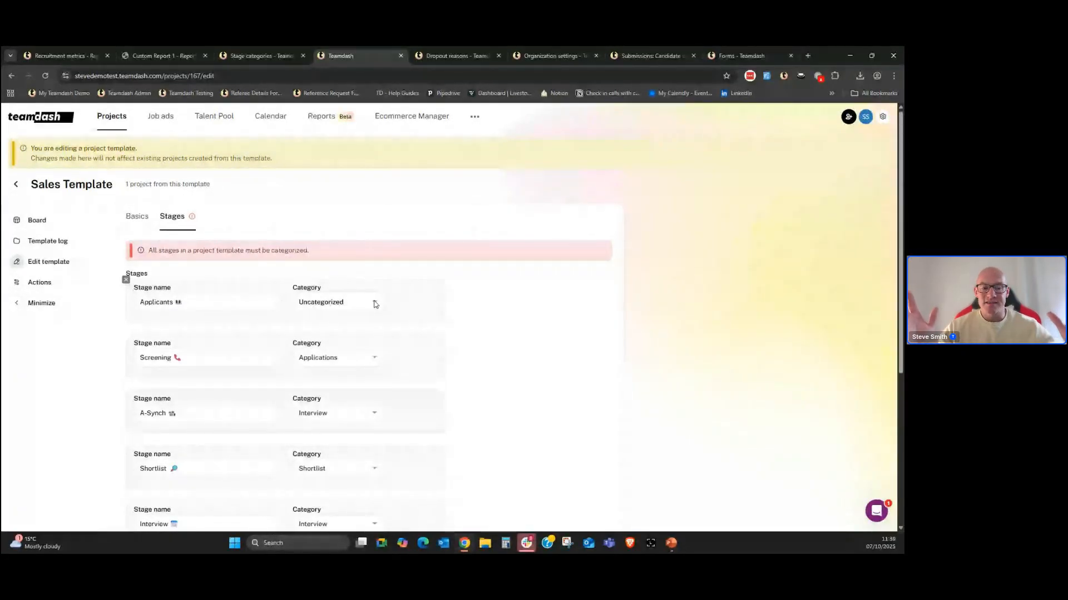
pyautogui.click(374, 303)
pyautogui.click(338, 329)
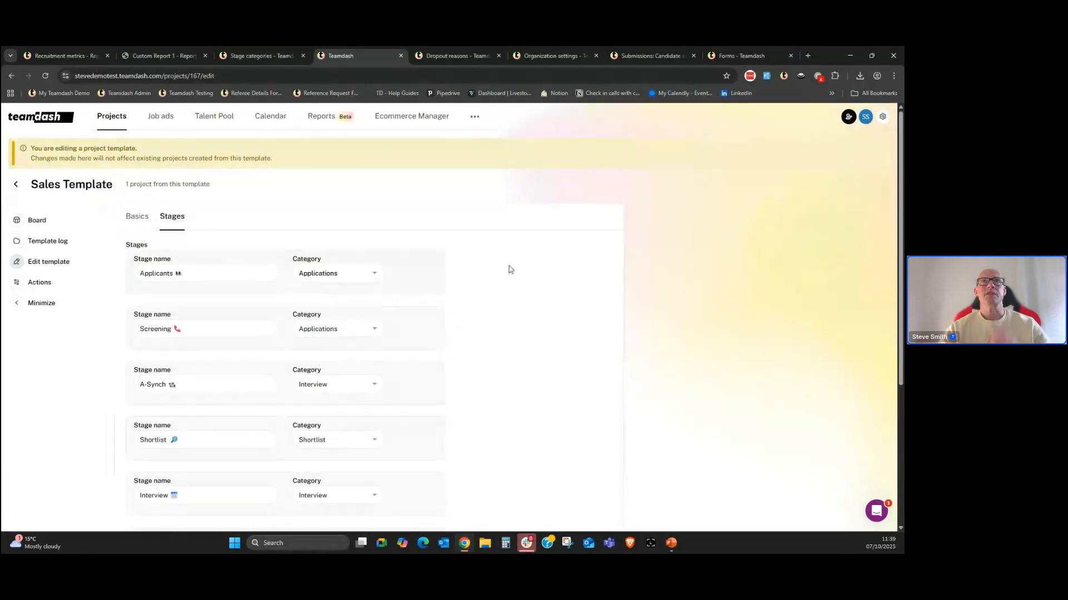
# Step: Review the list of dropout reasons and the organization setting that prompts for a reason when a candidate drops out
pyautogui.click(447, 56)
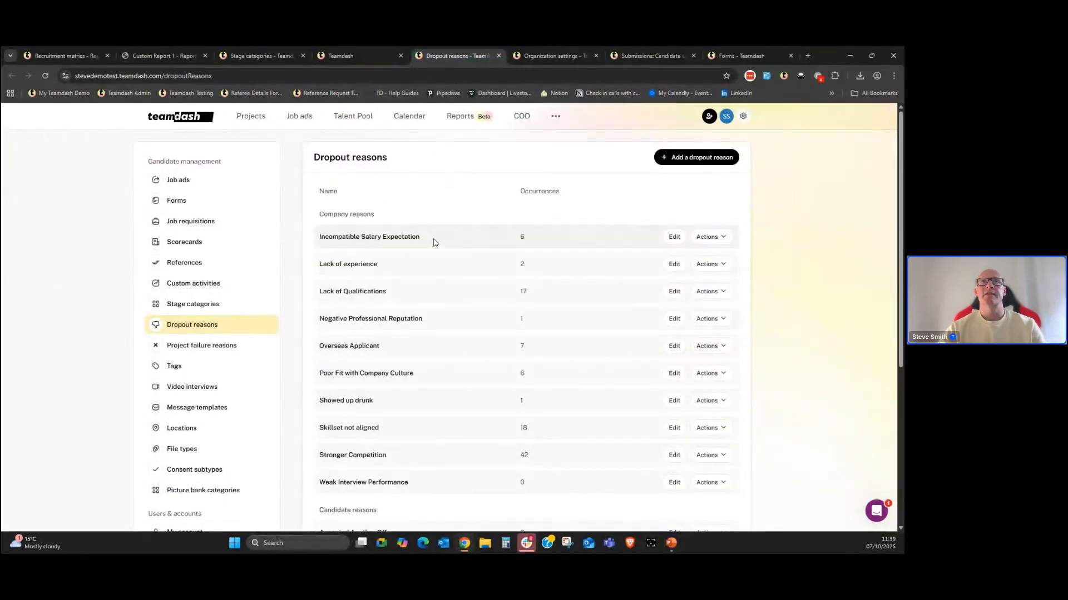
pyautogui.click(539, 55)
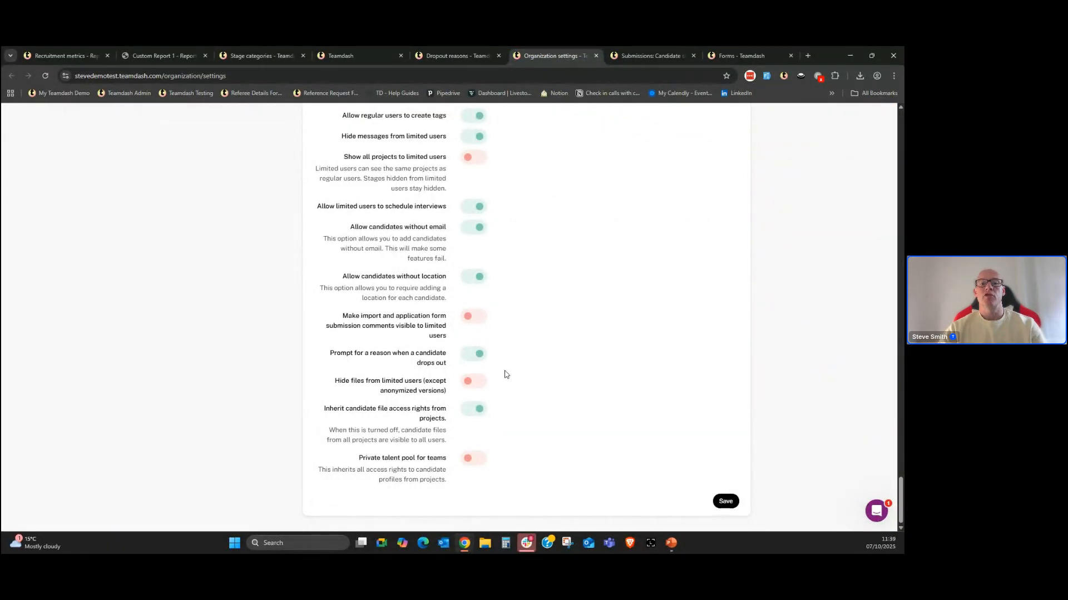
# Step: Try out the candidate survey preview by rating its six questions 10, 6, 7, 8, 6 and 9, and close the preview
pyautogui.click(646, 55)
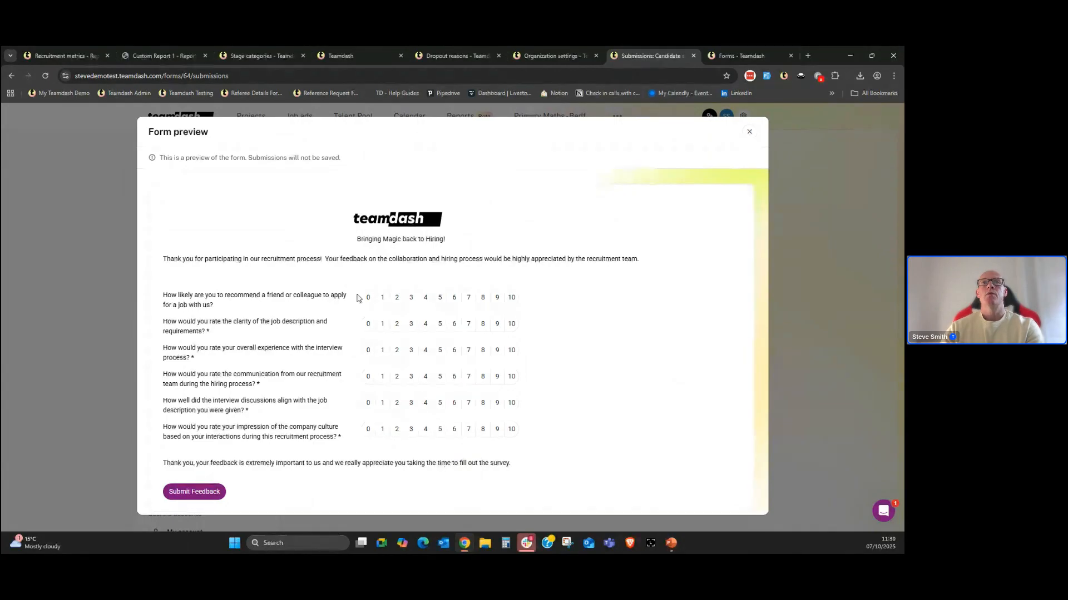
pyautogui.click(512, 299)
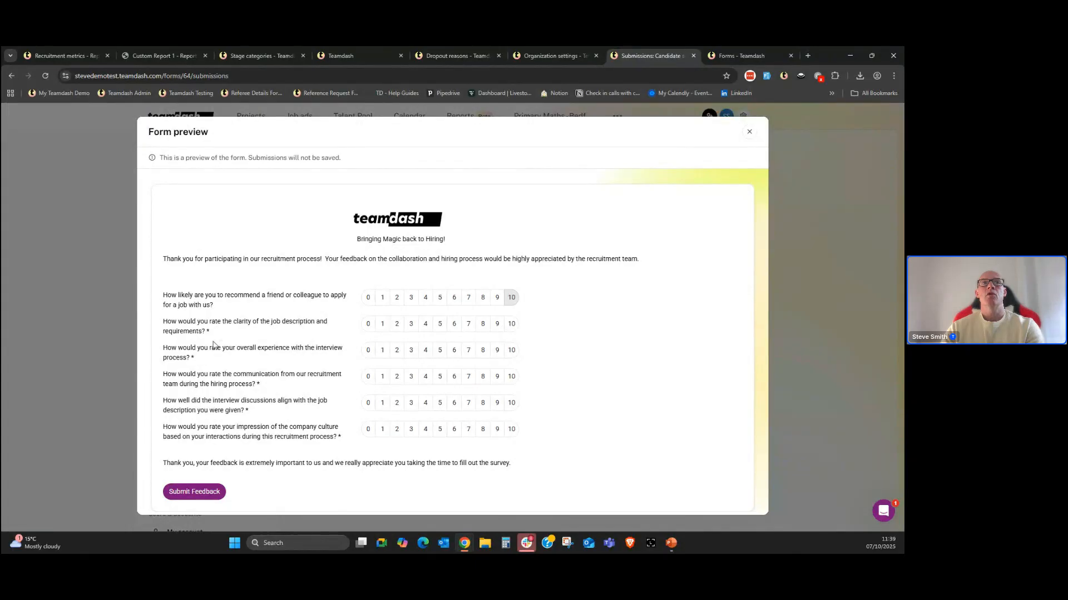
pyautogui.click(455, 325)
pyautogui.click(468, 351)
pyautogui.click(483, 379)
pyautogui.click(454, 404)
pyautogui.click(497, 432)
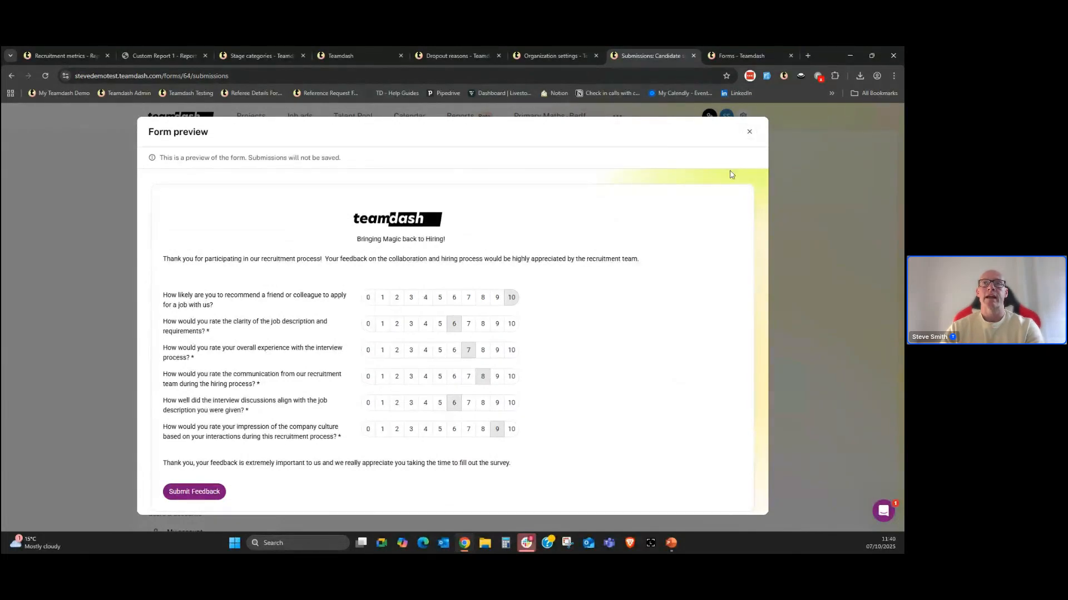
pyautogui.click(749, 132)
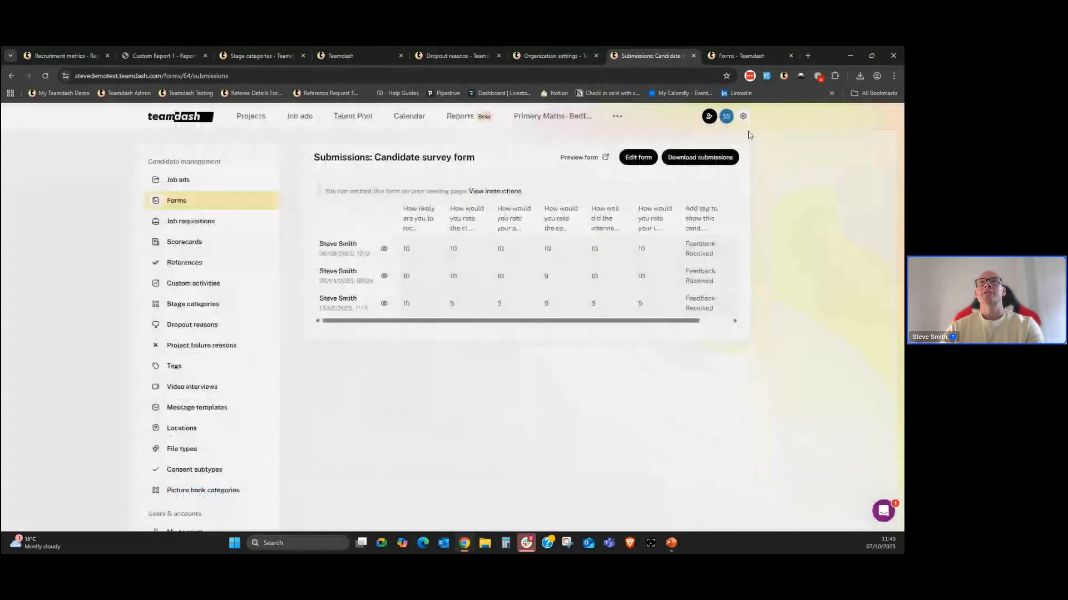
# Step: View the preview of the hiring process feedback form, close its page, and return to the Recruitment metrics report
pyautogui.click(744, 56)
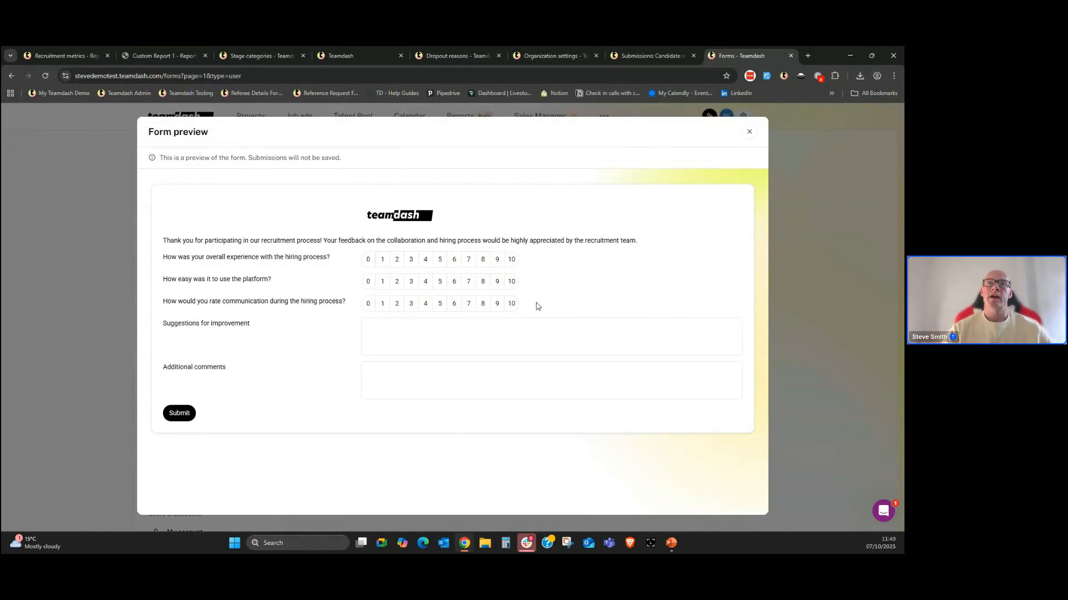
pyautogui.click(791, 55)
pyautogui.click(65, 56)
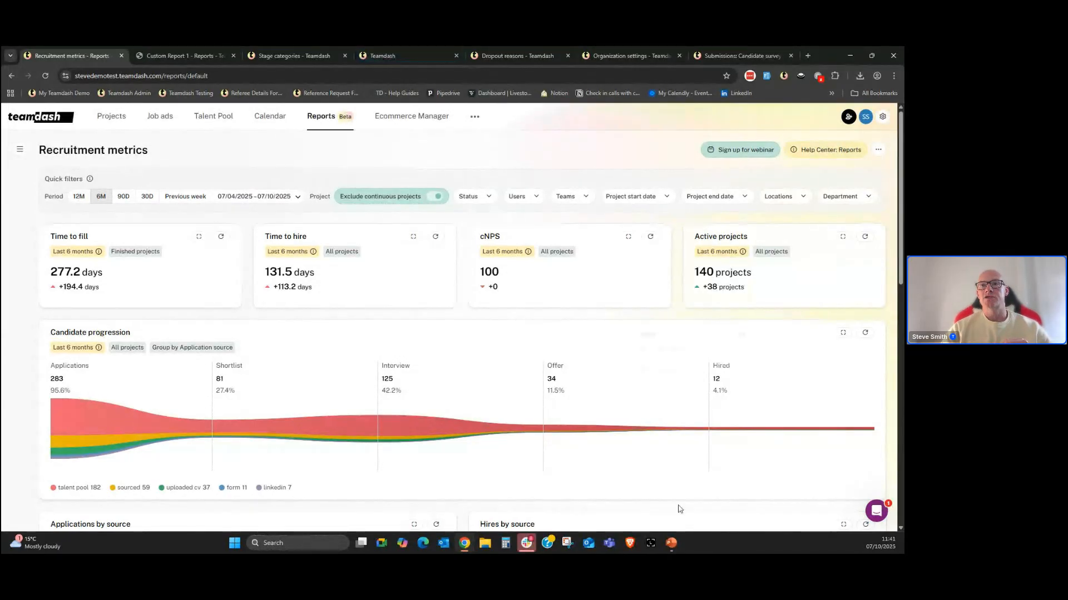
# Step: Switch to PowerPoint to show the Top tips slide, and return to the browser
pyautogui.click(671, 545)
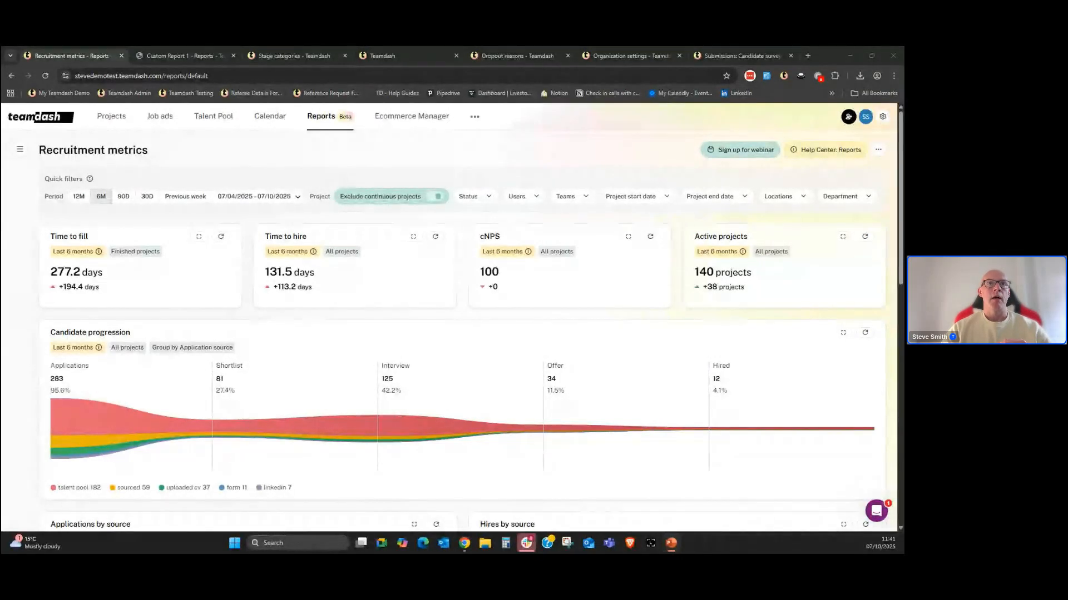
pyautogui.hotkey('alt', 'Tab')
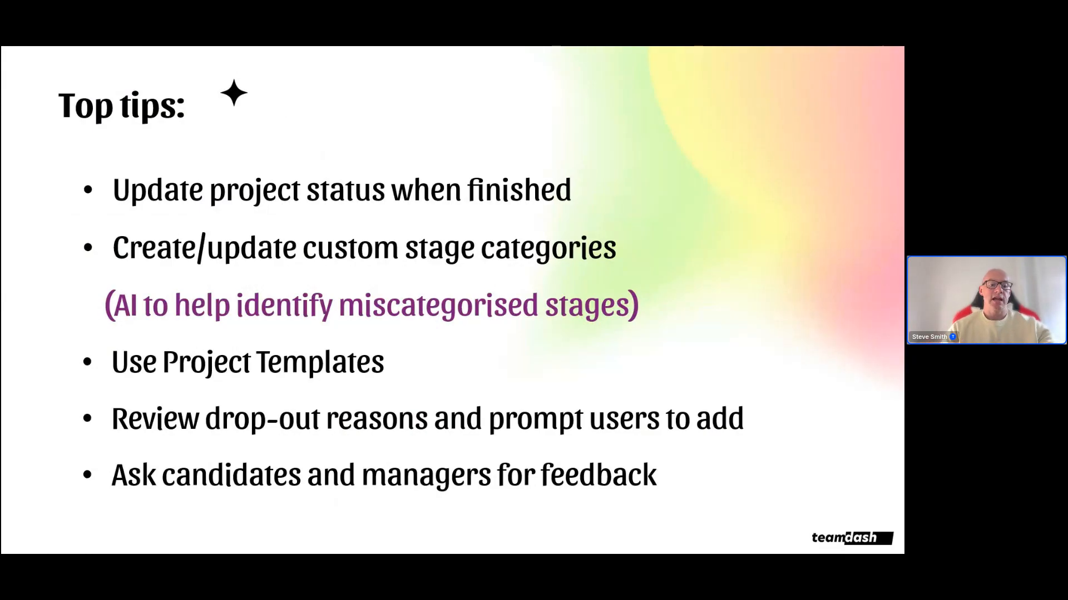
pyautogui.press('Escape')
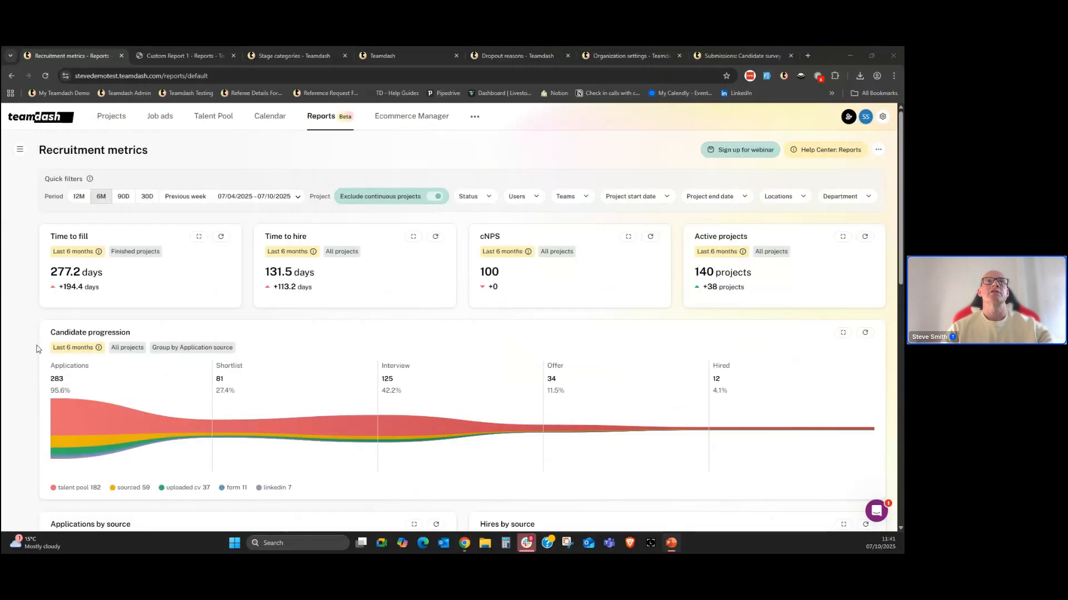
# Step: Set the Ecommerce Manager project's status to finished and archive both of its active landing pages
pyautogui.click(112, 117)
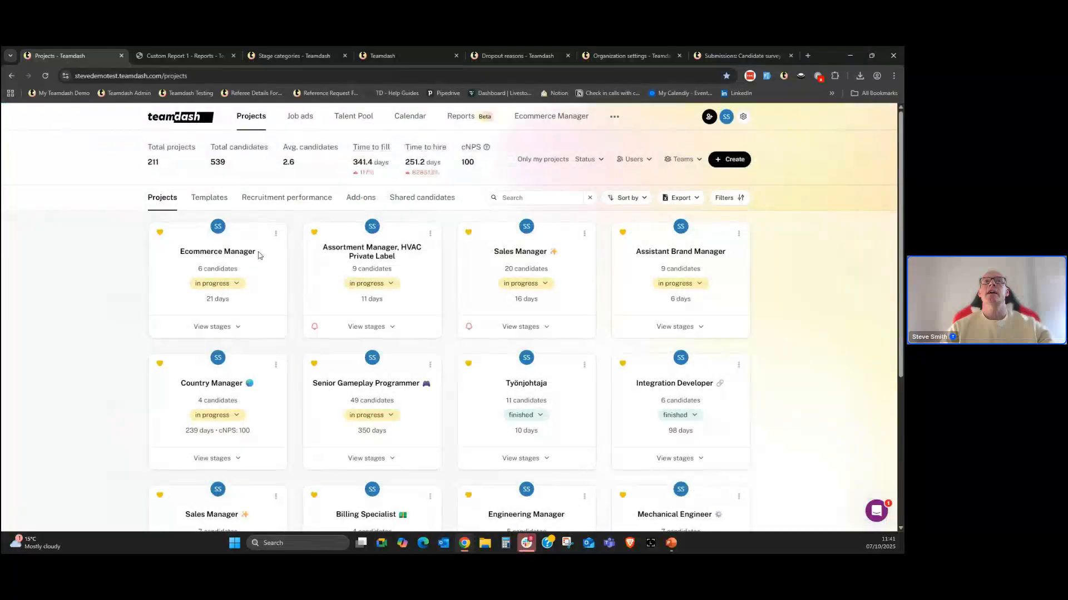
pyautogui.click(236, 285)
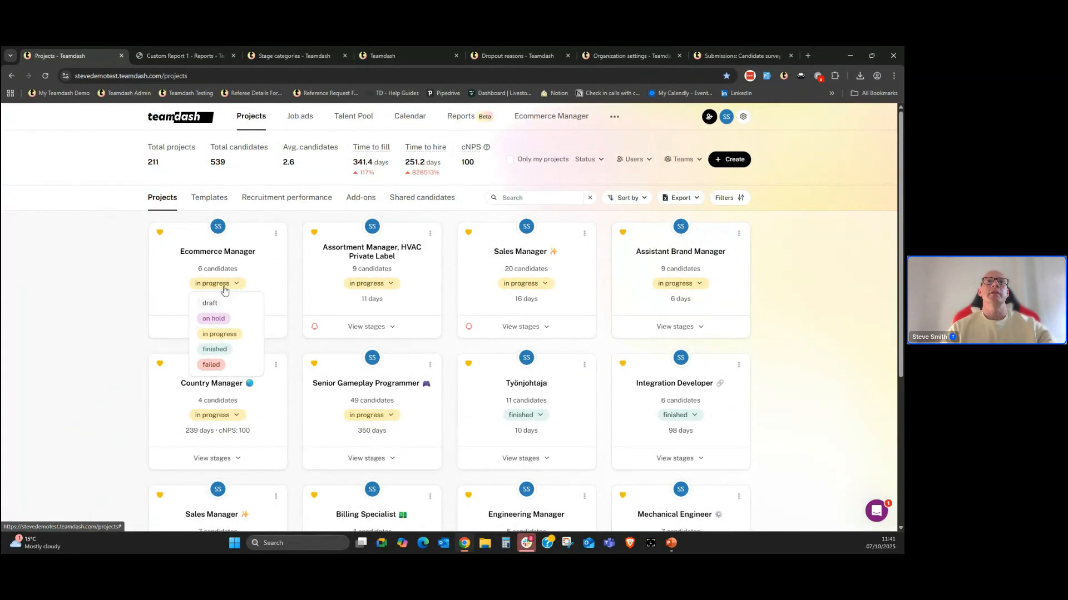
pyautogui.click(216, 350)
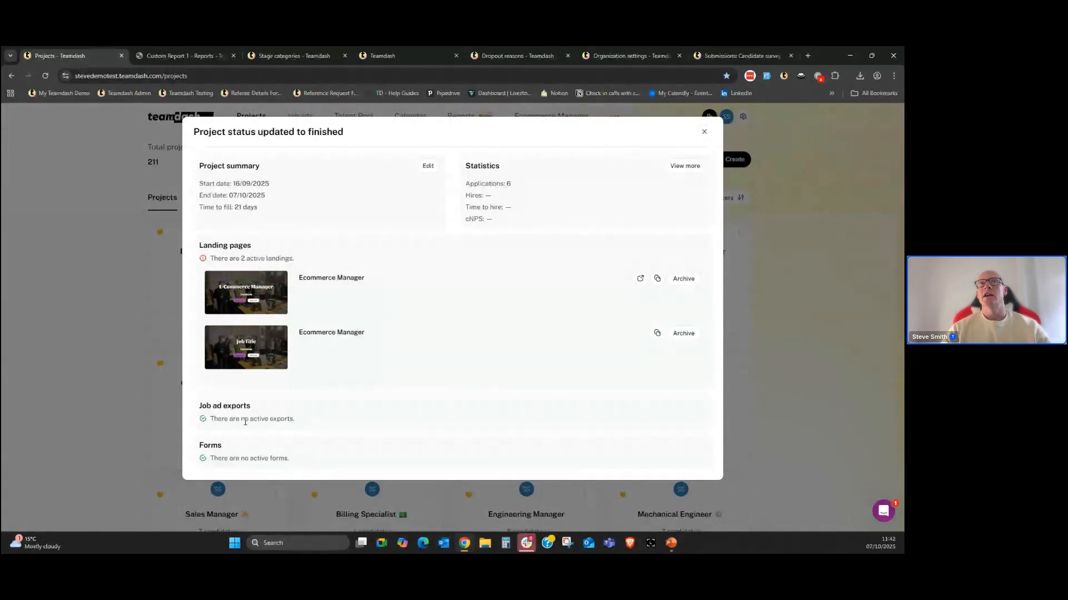
pyautogui.click(687, 283)
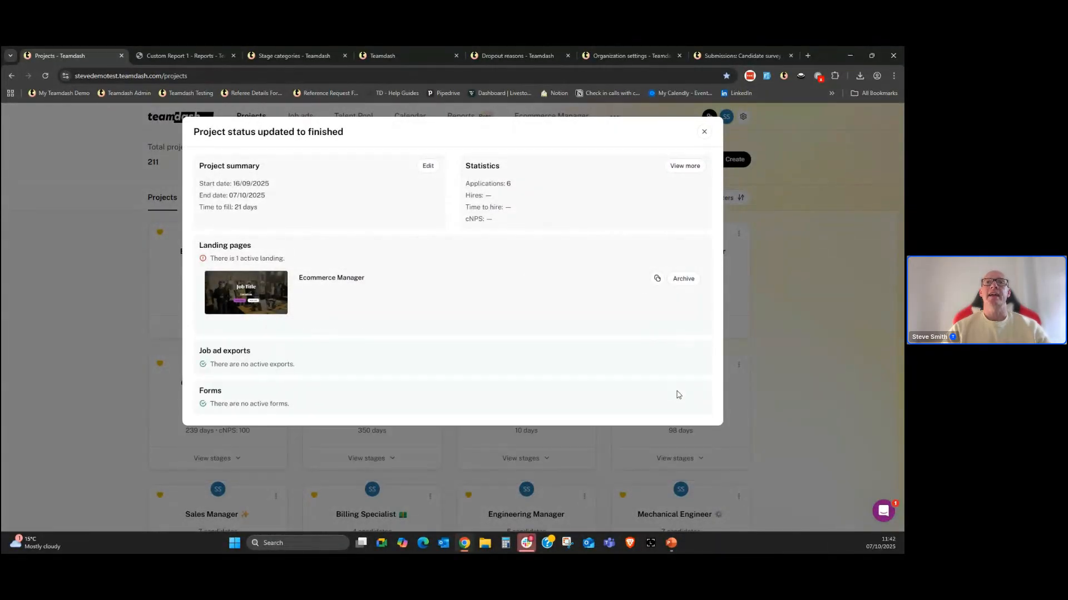
pyautogui.click(682, 281)
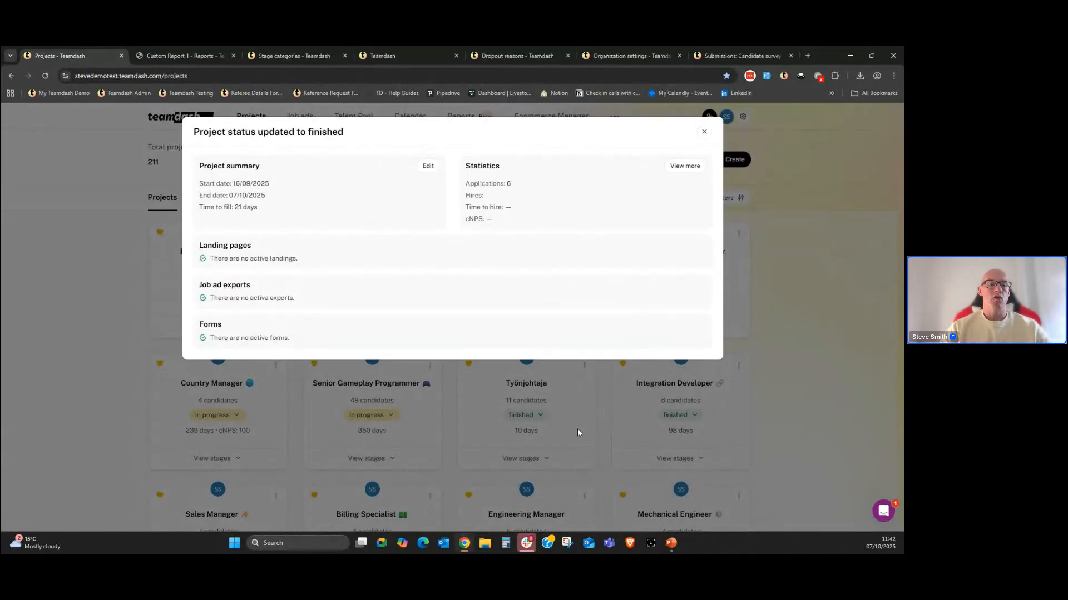
# Step: Show the Top tips slide in PowerPoint once more and end the slide show
pyautogui.hotkey('alt', 'Tab')
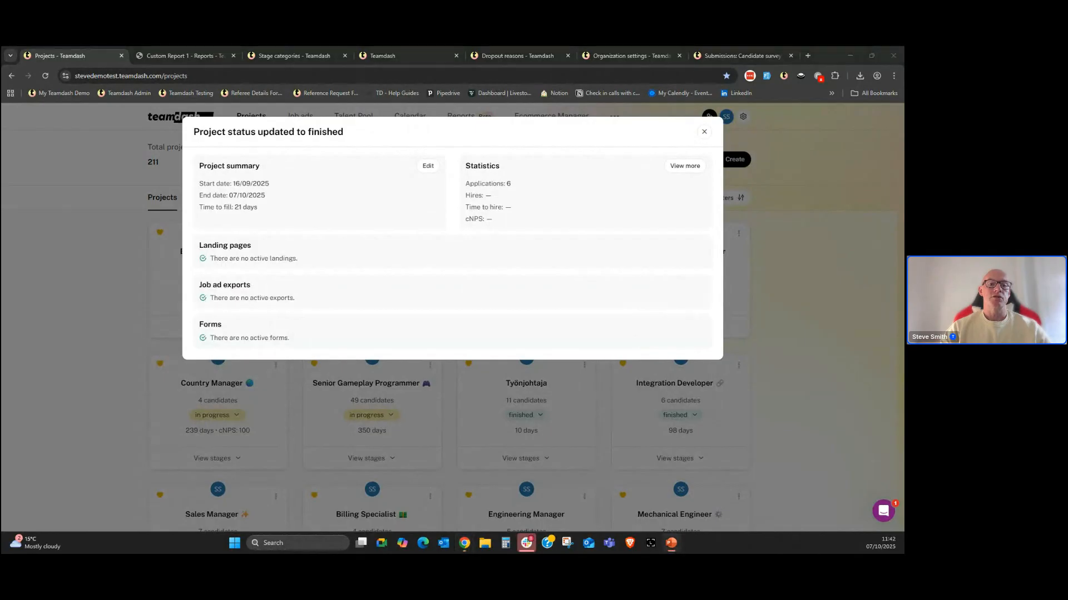
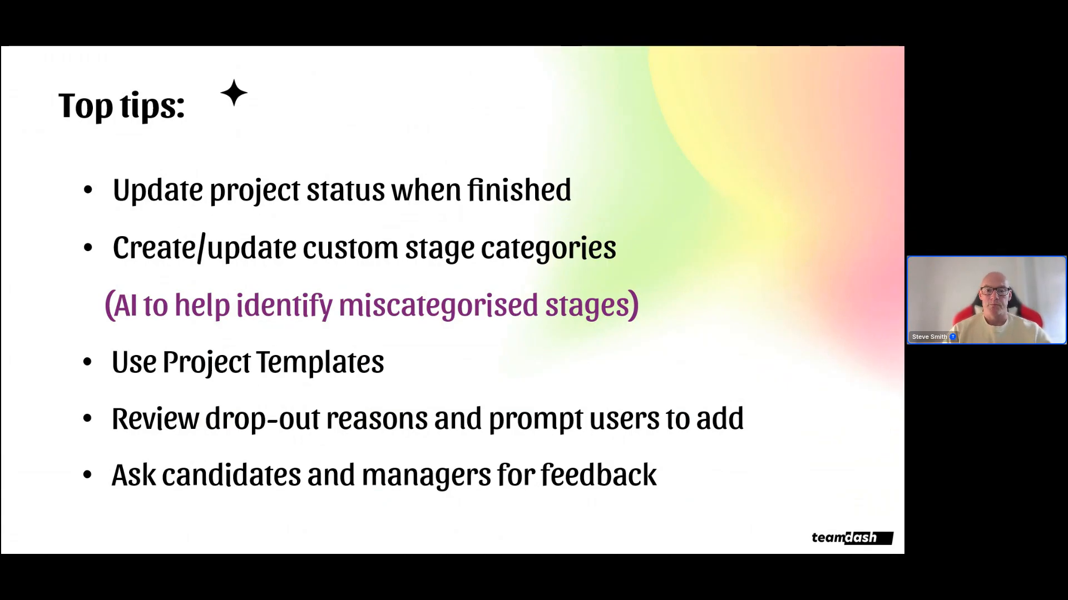
pyautogui.press('Escape')
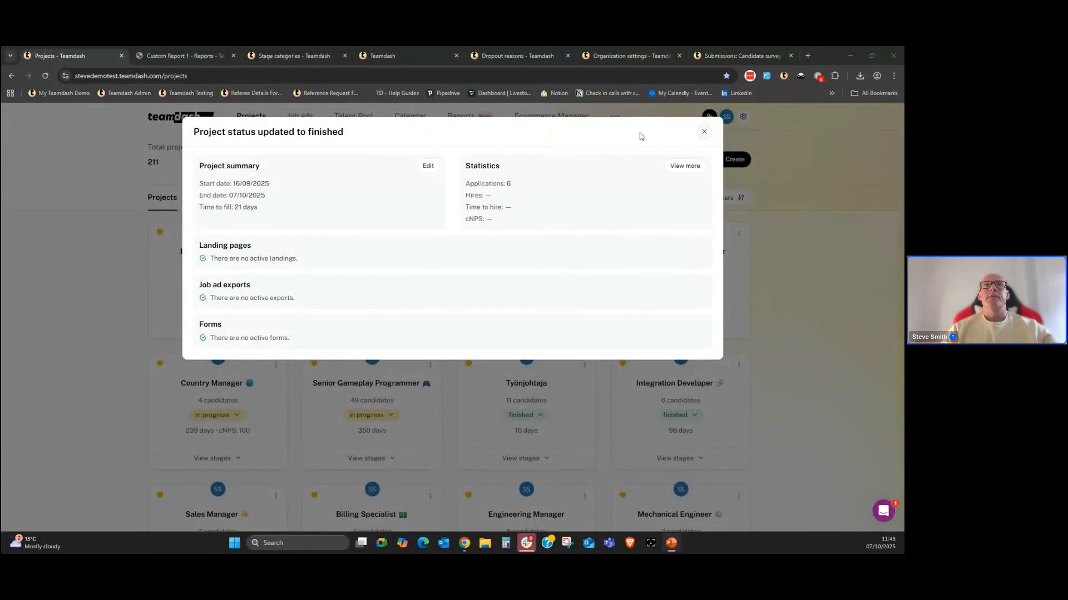
# Step: View the first page of the exported Custom Report 1 PDF and return to the projects page
pyautogui.click(176, 56)
pyautogui.scroll(10, 376, 423)
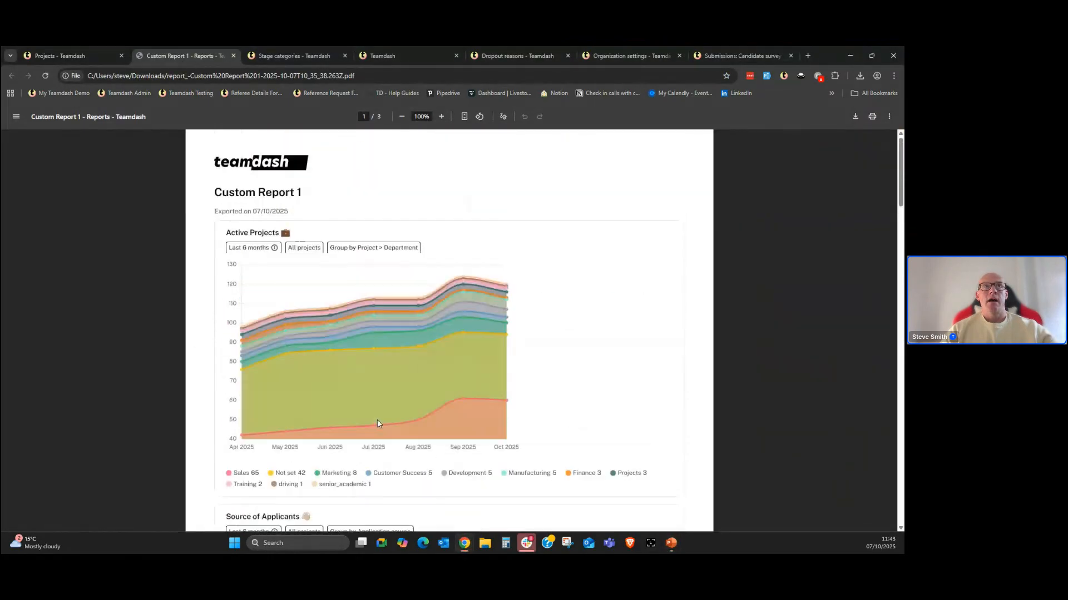
pyautogui.click(69, 56)
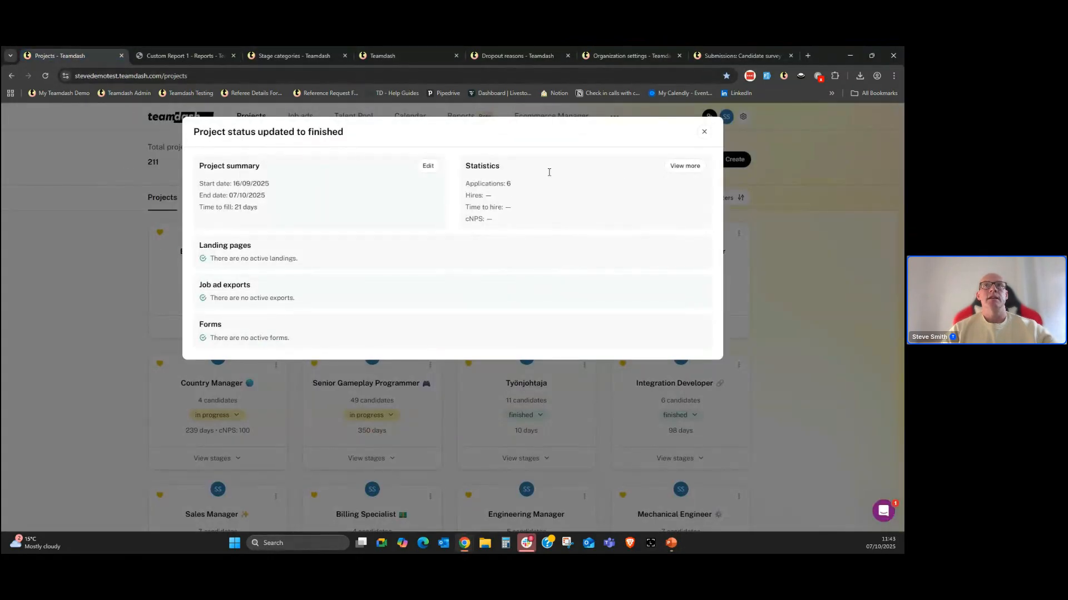
# Step: Close the project status summary and open Custom Report 1 in the reports
pyautogui.click(703, 132)
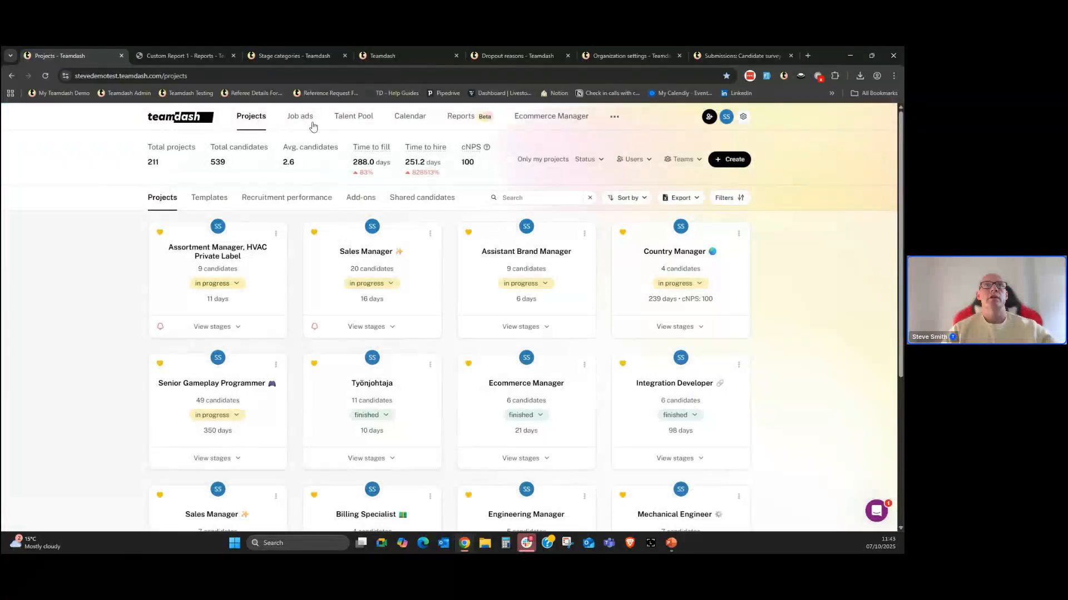
pyautogui.click(461, 115)
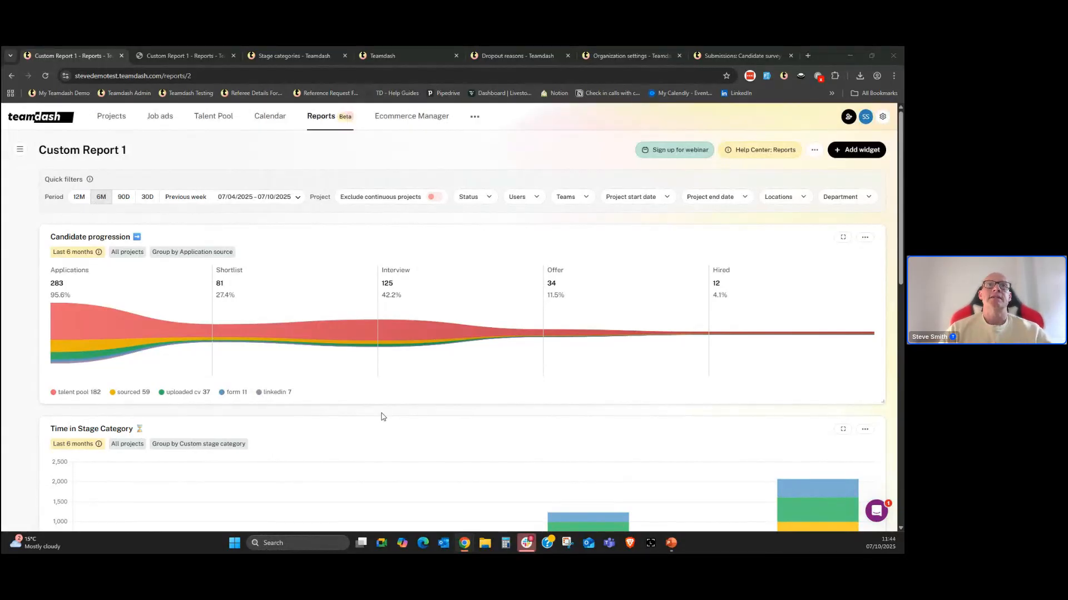
pyautogui.moveTo(312, 314)
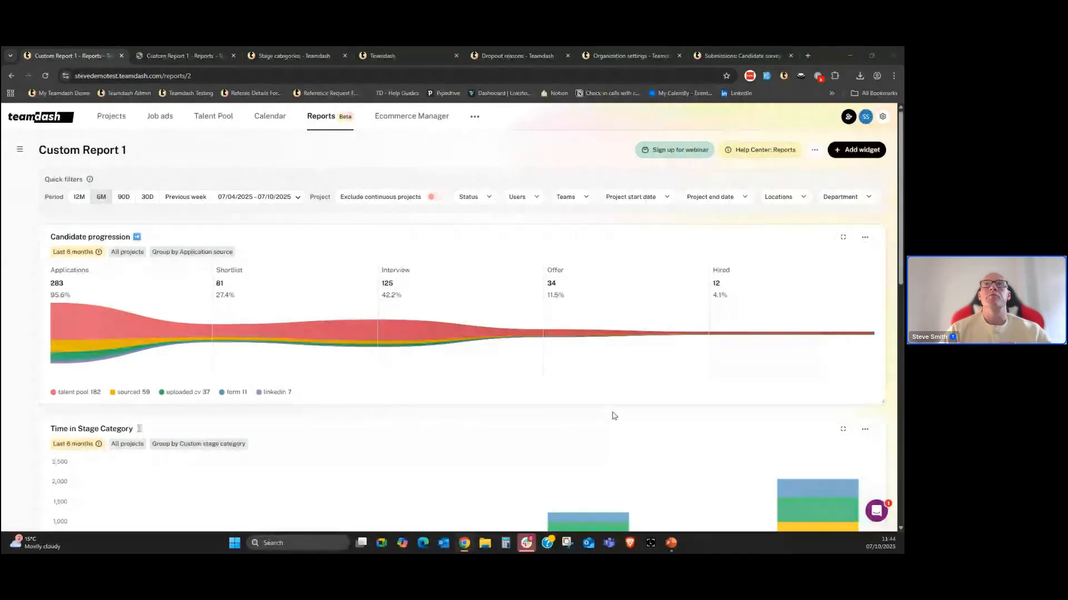
# Step: Try grouping the Candidate progression widget by Candidate > Type of licence, and close the widget builder without saving
pyautogui.click(865, 238)
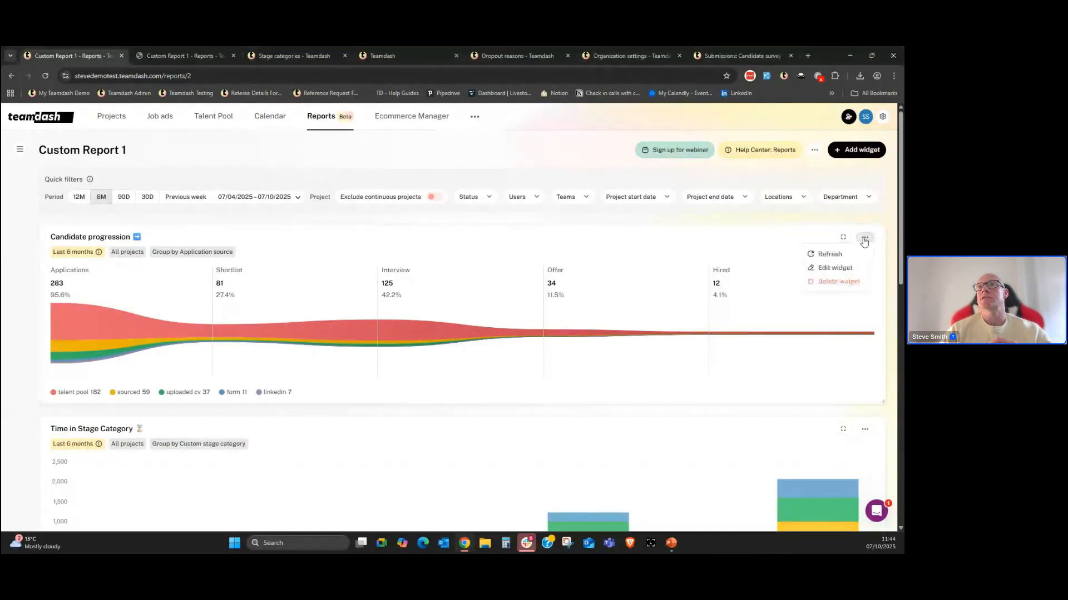
pyautogui.click(835, 268)
pyautogui.click(488, 325)
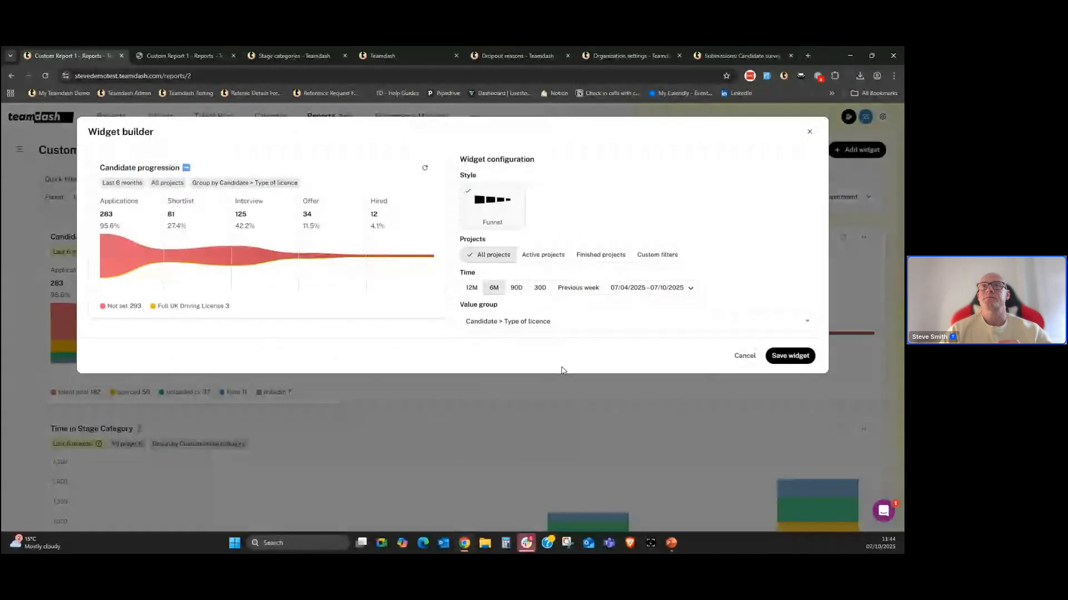
pyautogui.click(810, 134)
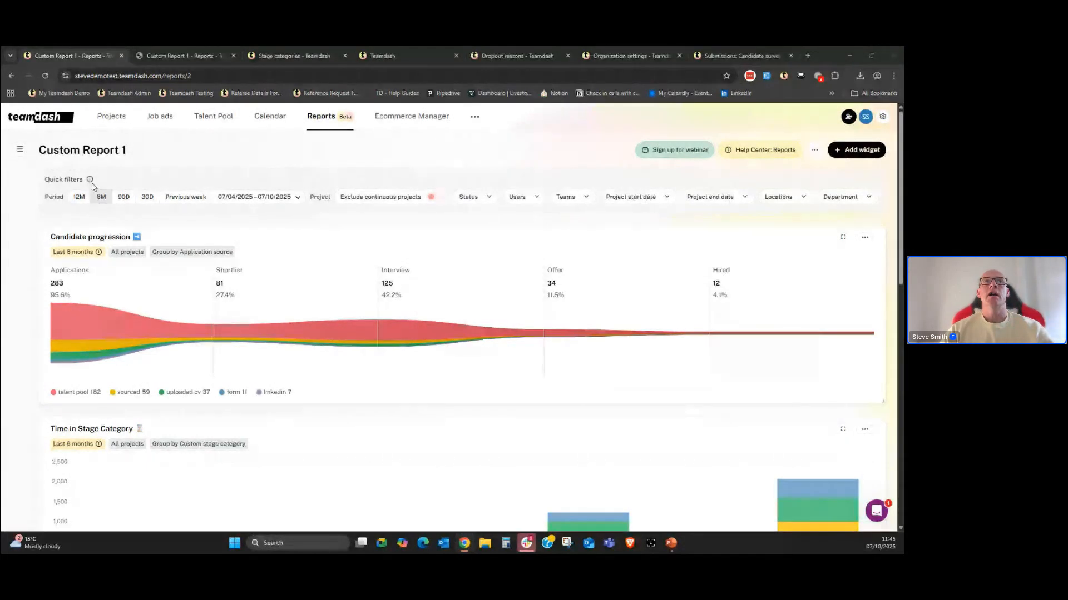
# Step: Try custom project filters on the Candidate progression widget, look through the available filters, and discard the change
pyautogui.click(865, 237)
pyautogui.click(835, 269)
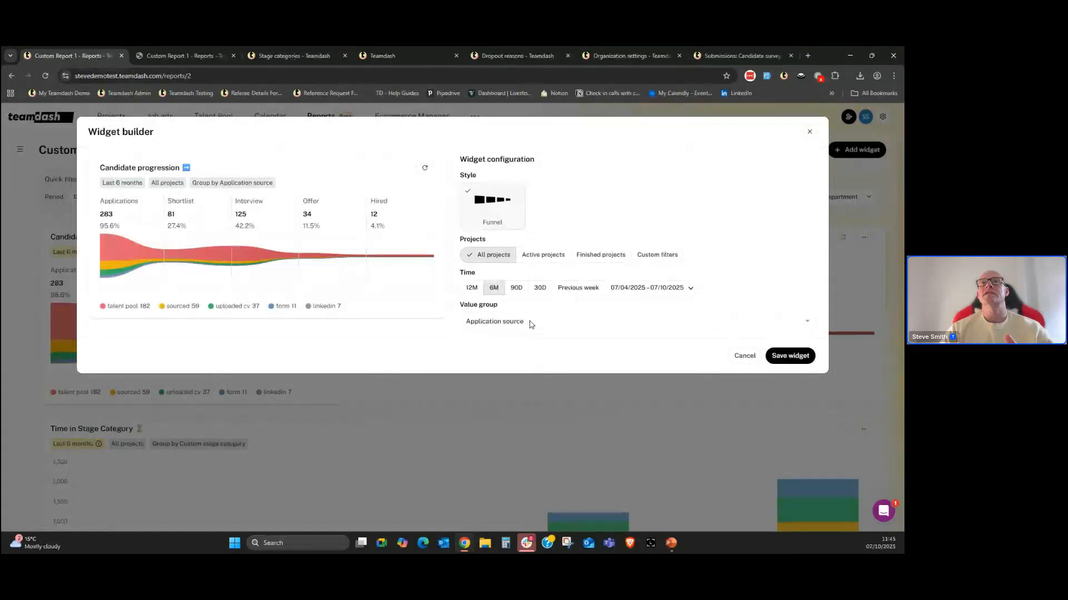
pyautogui.click(657, 256)
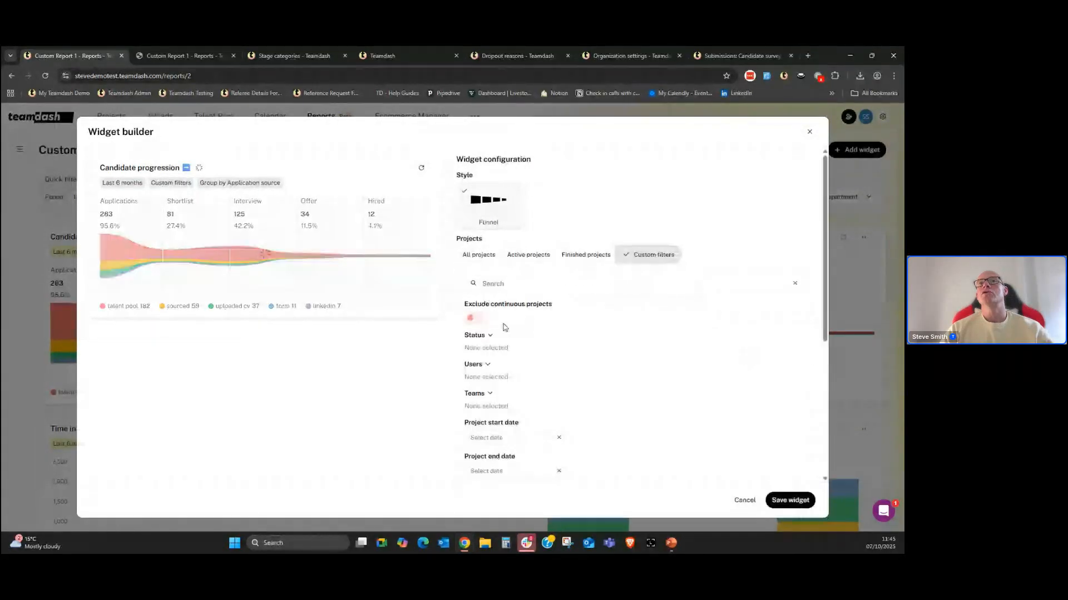
pyautogui.scroll(-2, 501, 407)
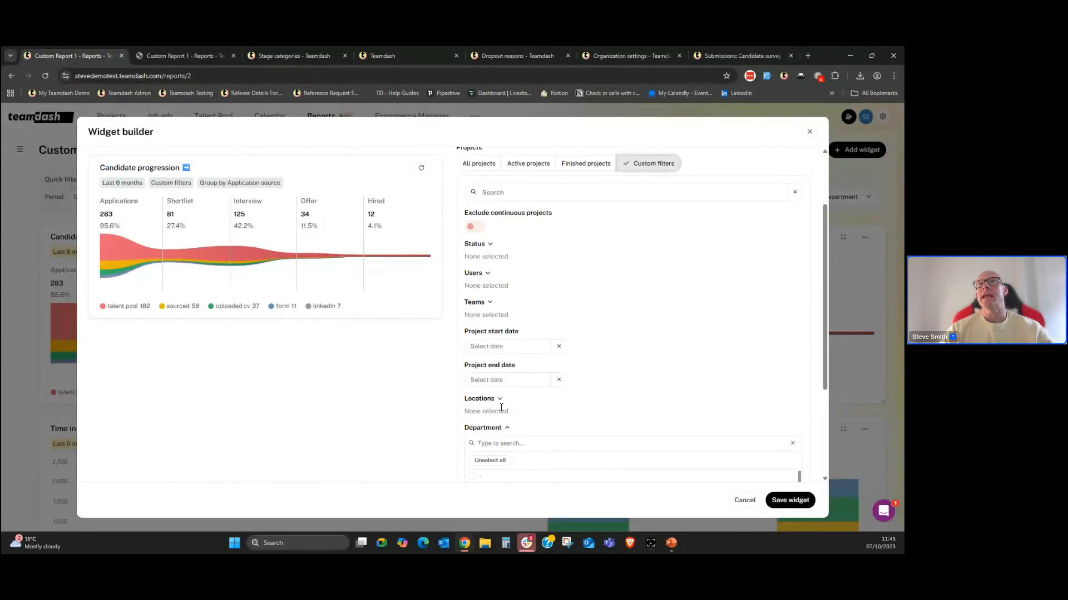
pyautogui.scroll(3, 639, 306)
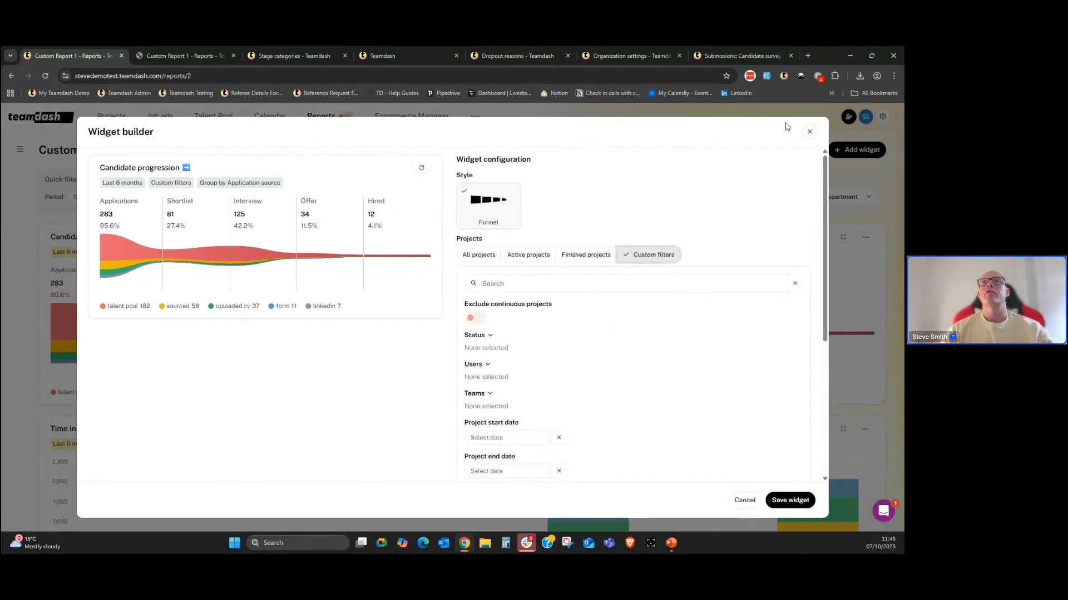
pyautogui.click(810, 133)
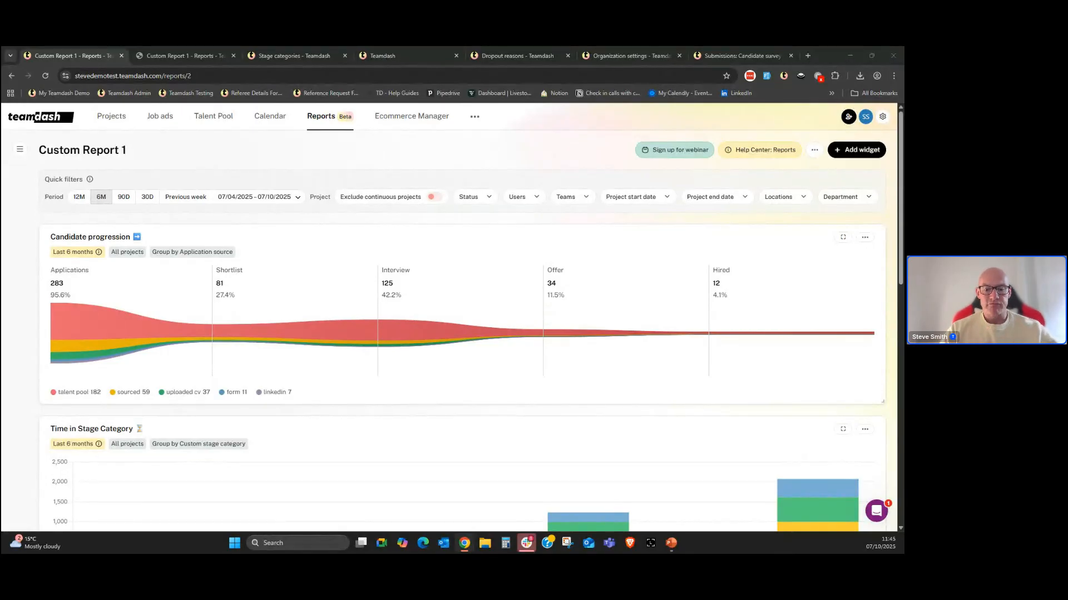
# Step: Switch to PowerPoint and present the closing slide with the poll questions
pyautogui.hotkey('alt', 'Tab')
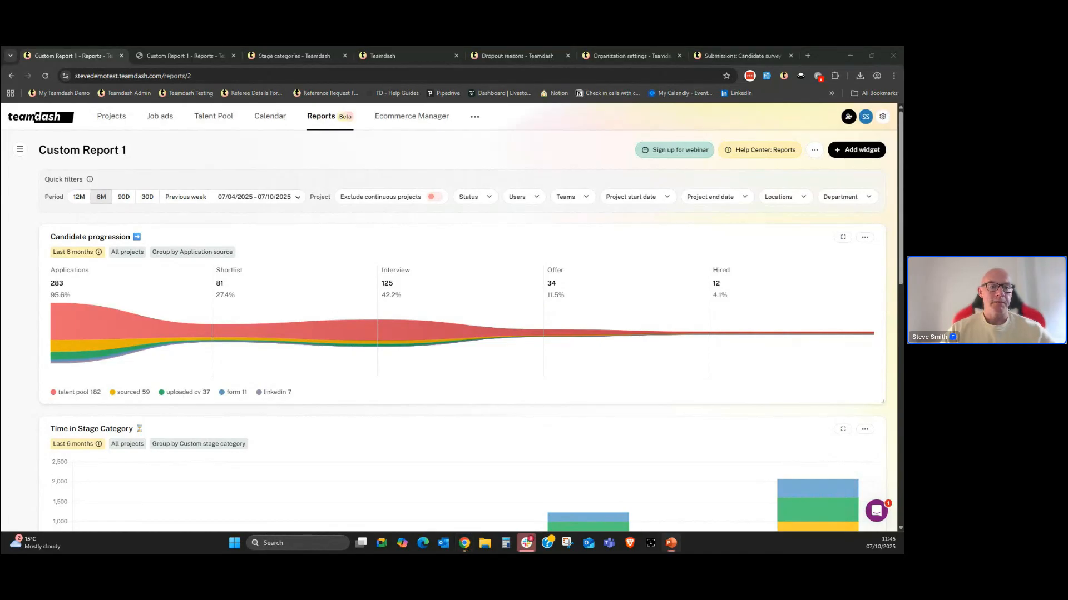
pyautogui.hotkey('shift', 'F5')
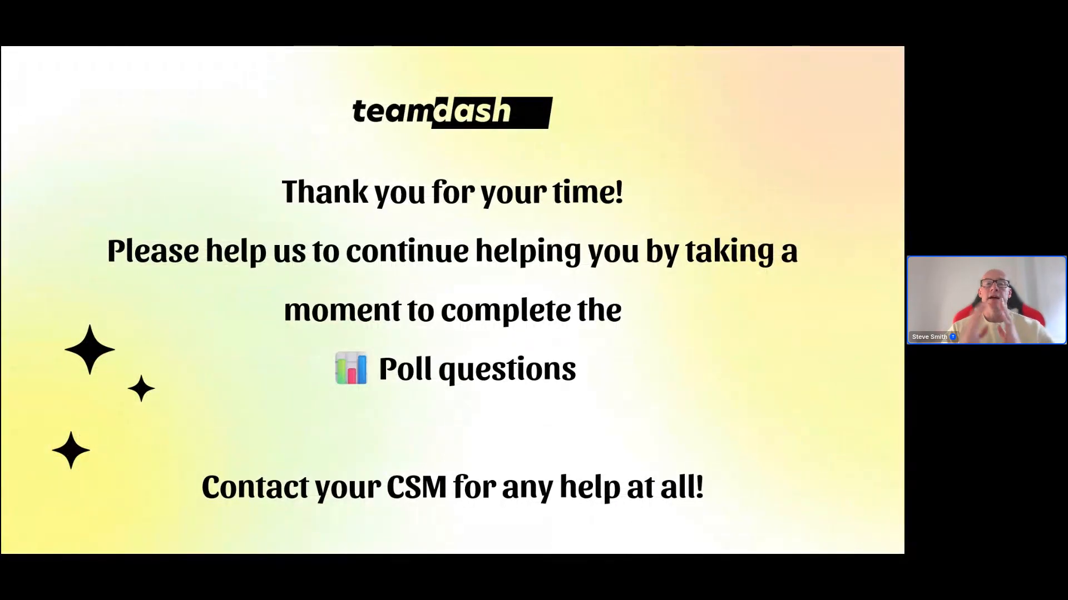